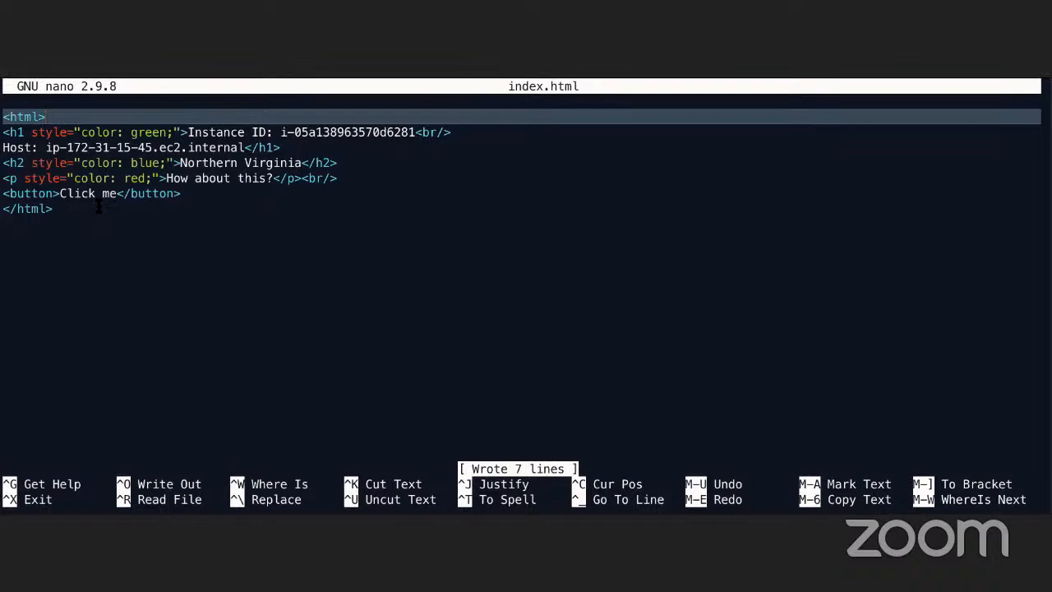
Leave full-screen nano and return to the browser showing the test page at 54.236.20.67
key(ctrl+Left)
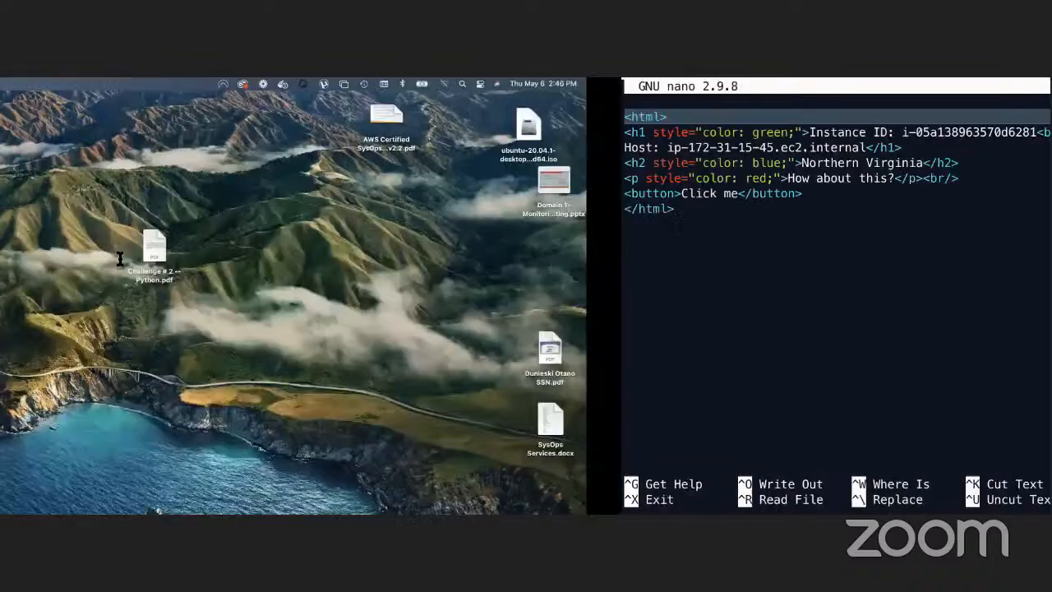
key(ctrl+Right)
Switch to Chrome and return from the Connect to instance page to the Instances list
key(ctrl+Left)
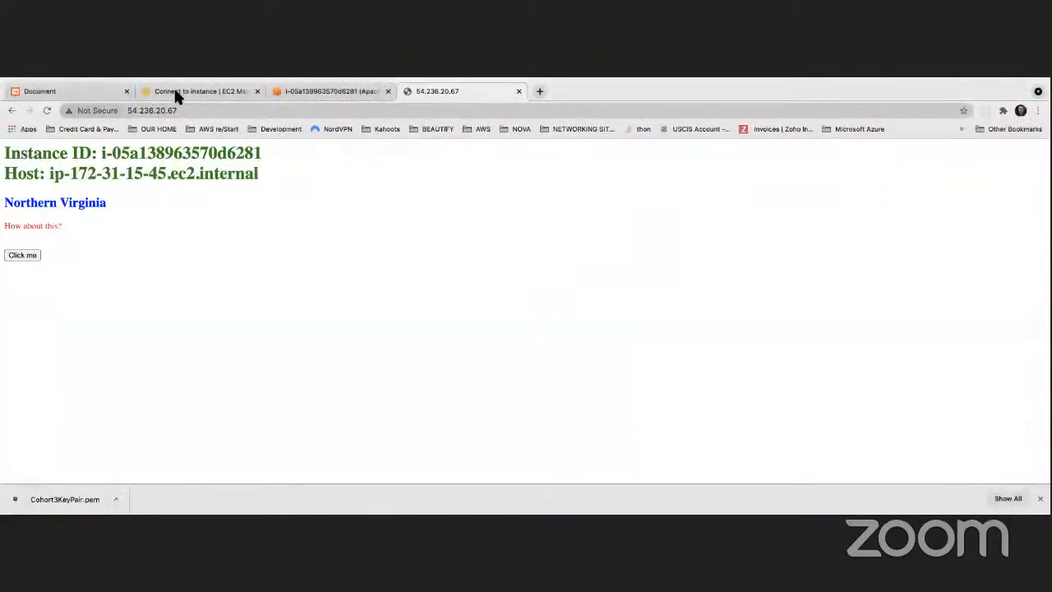
click(175, 86)
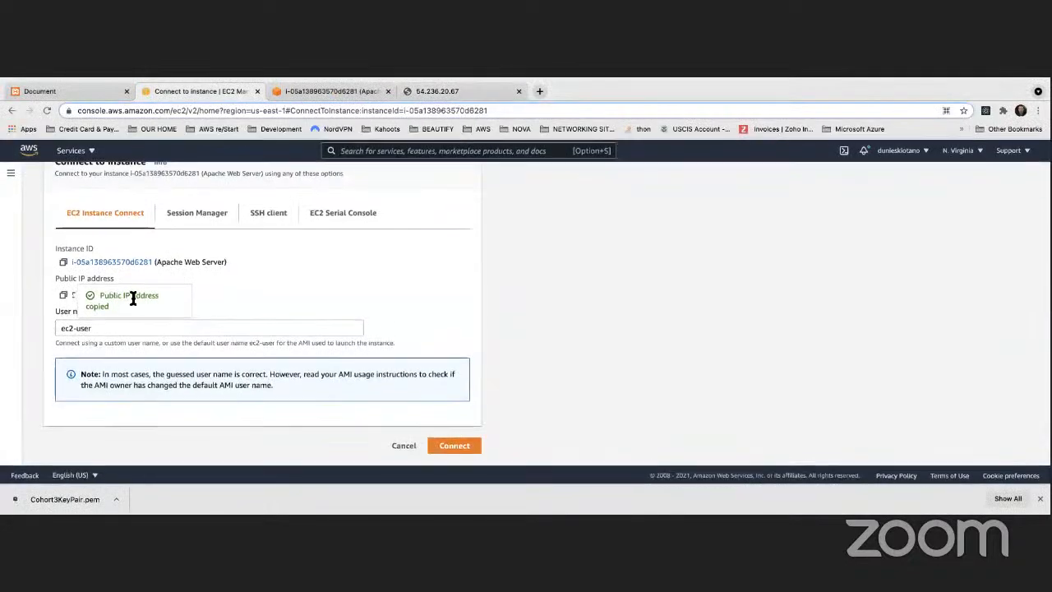
scroll(101, 261, up, 3)
scroll(86, 198, up, 2)
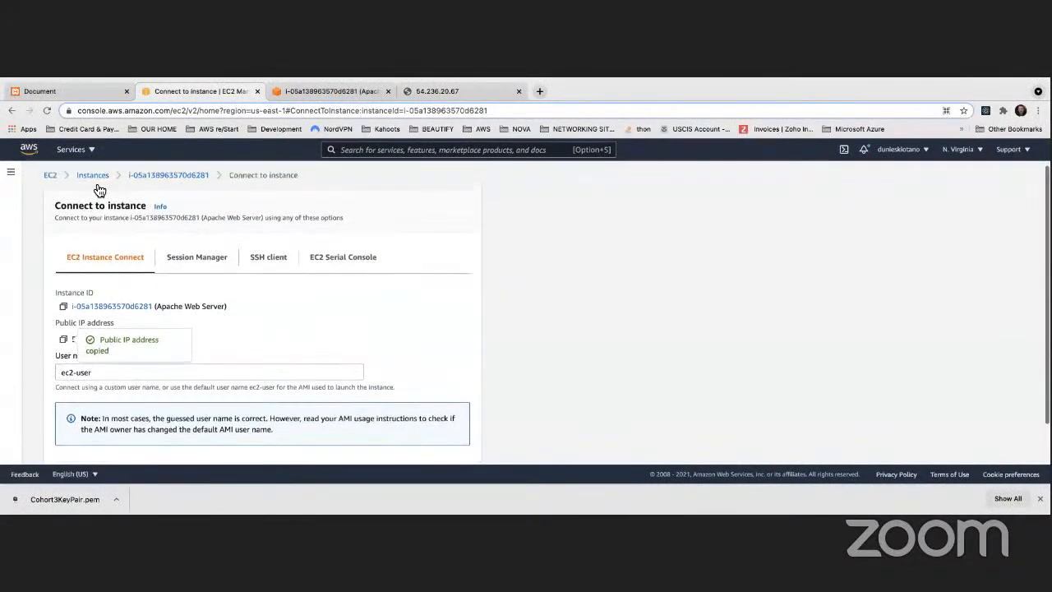
click(78, 175)
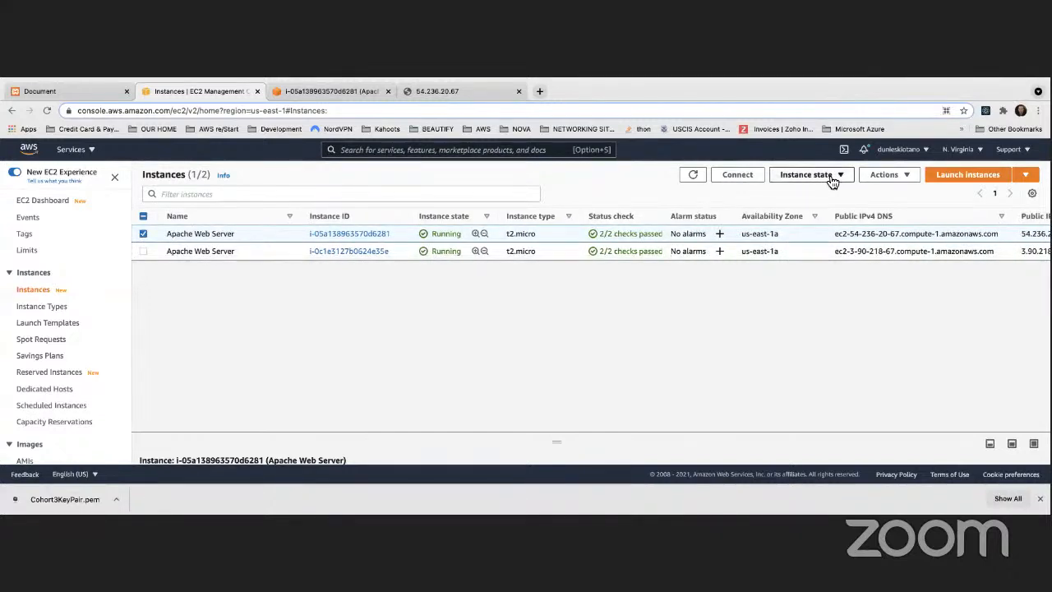
Terminate instance i-05a138963570d6281 through Instance state, then refresh the instance list
click(828, 178)
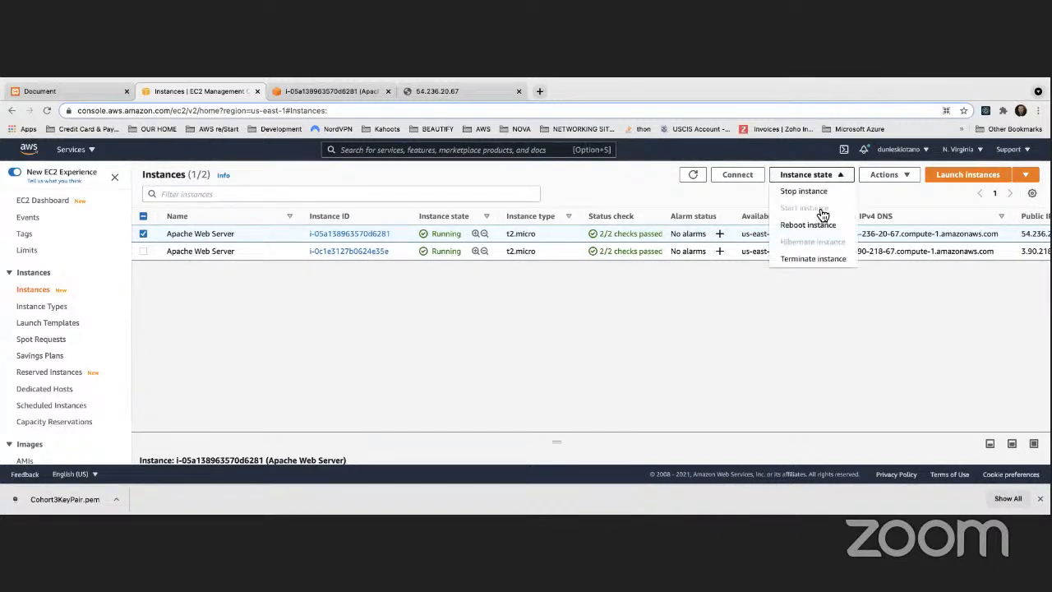
click(804, 261)
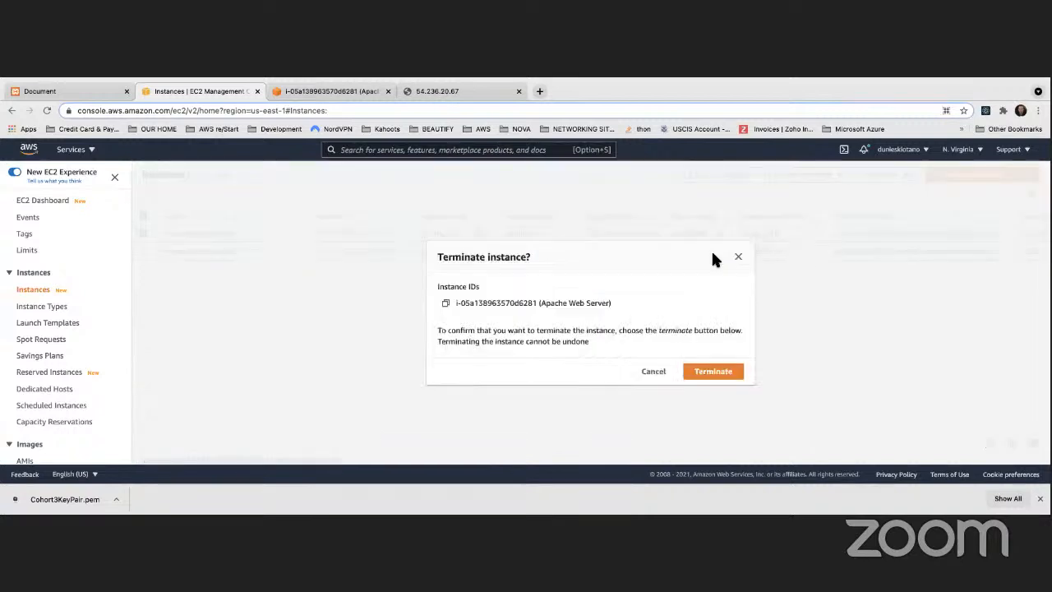
click(713, 371)
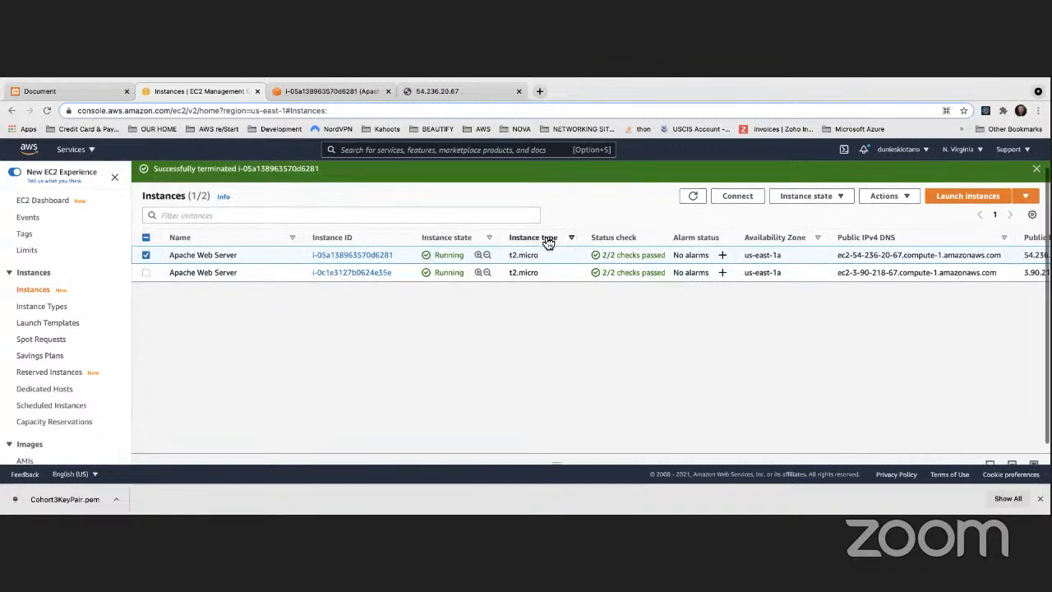
click(697, 196)
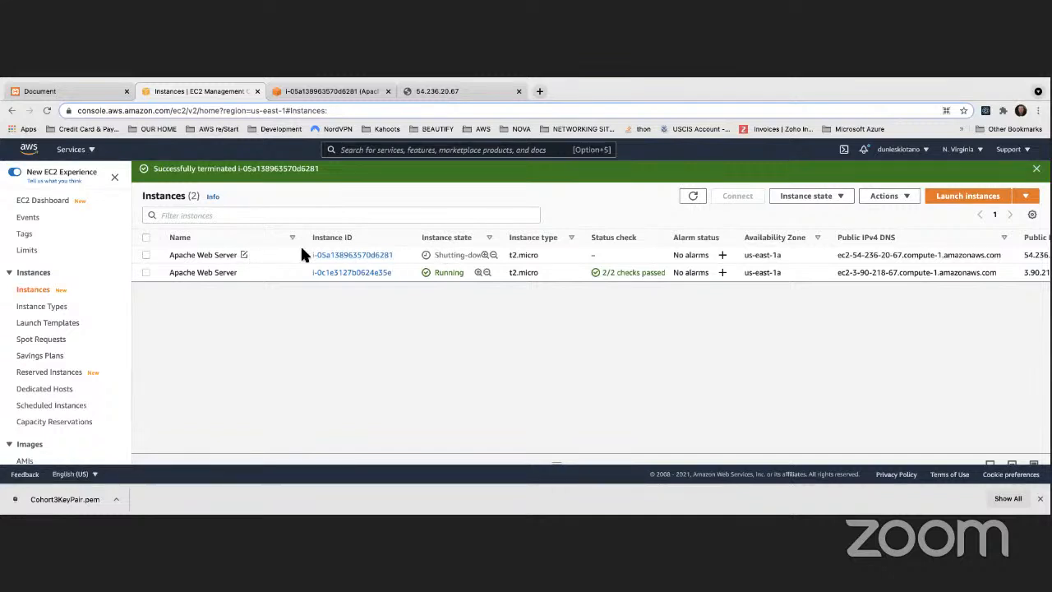
Refresh the list and inspect the running Apache Web Server's context menu
click(694, 196)
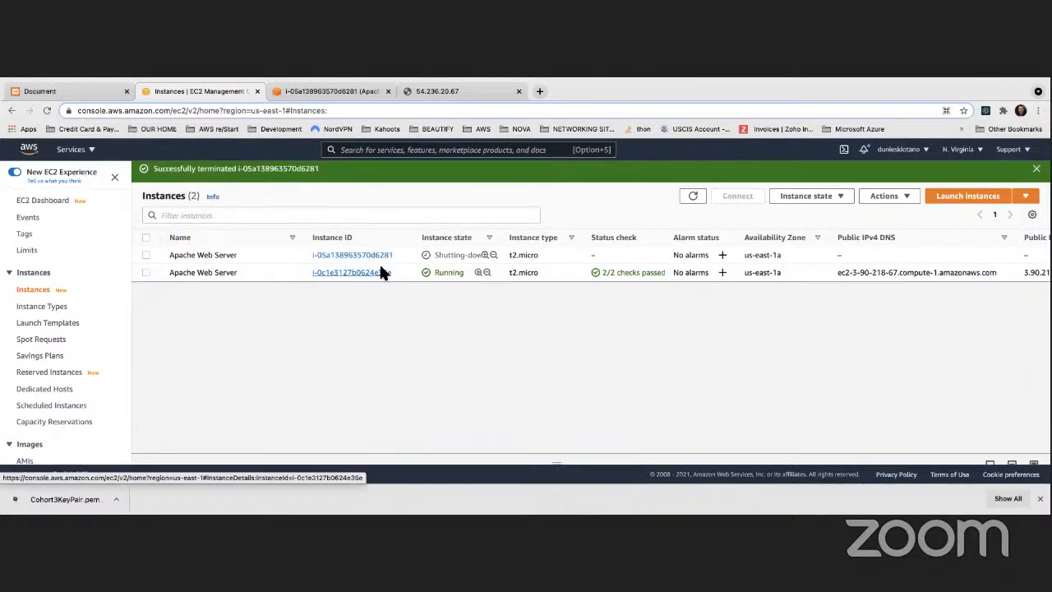
right_click(269, 272)
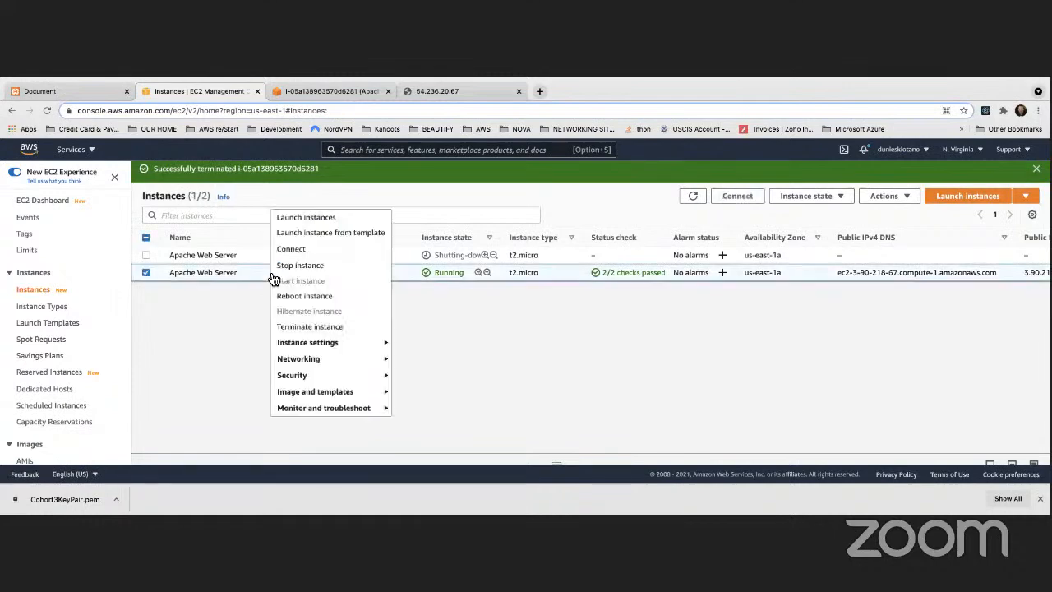
click(226, 336)
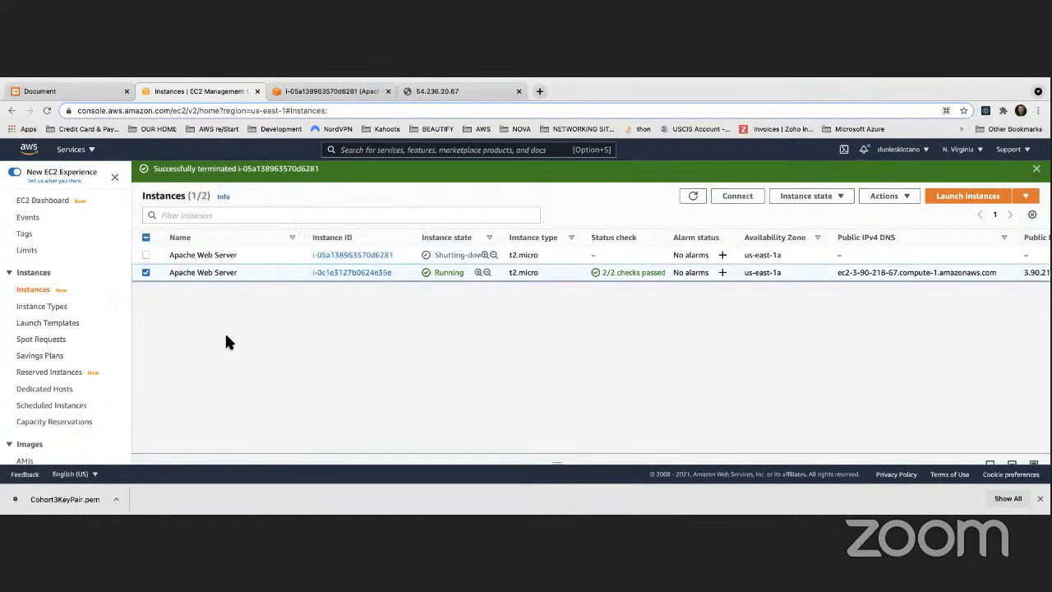
right_click(274, 282)
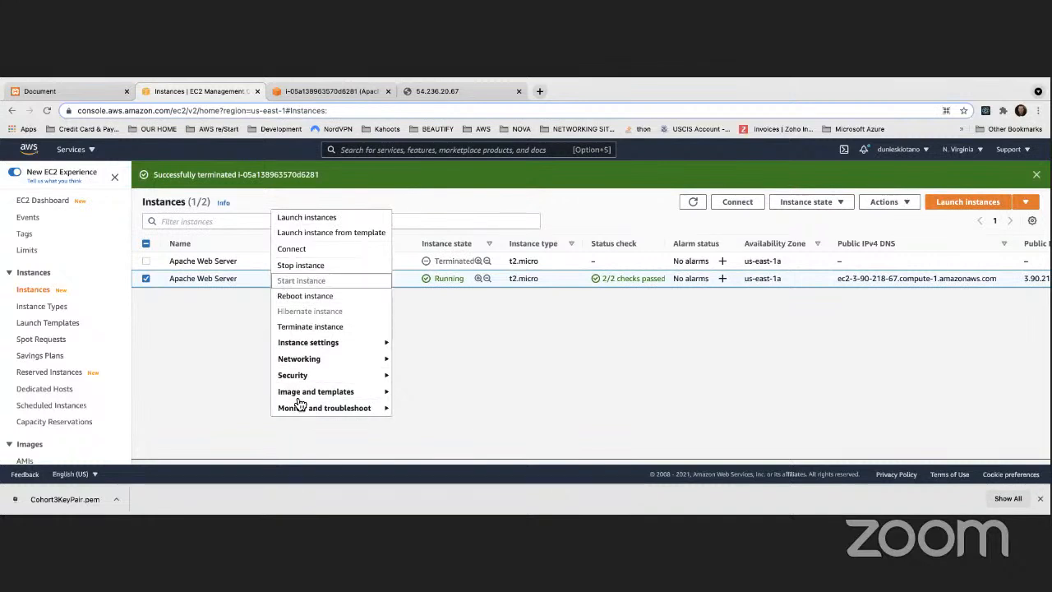
click(211, 358)
Open and close the Actions menu, then deselect the running instance
scroll(277, 294, down, 1)
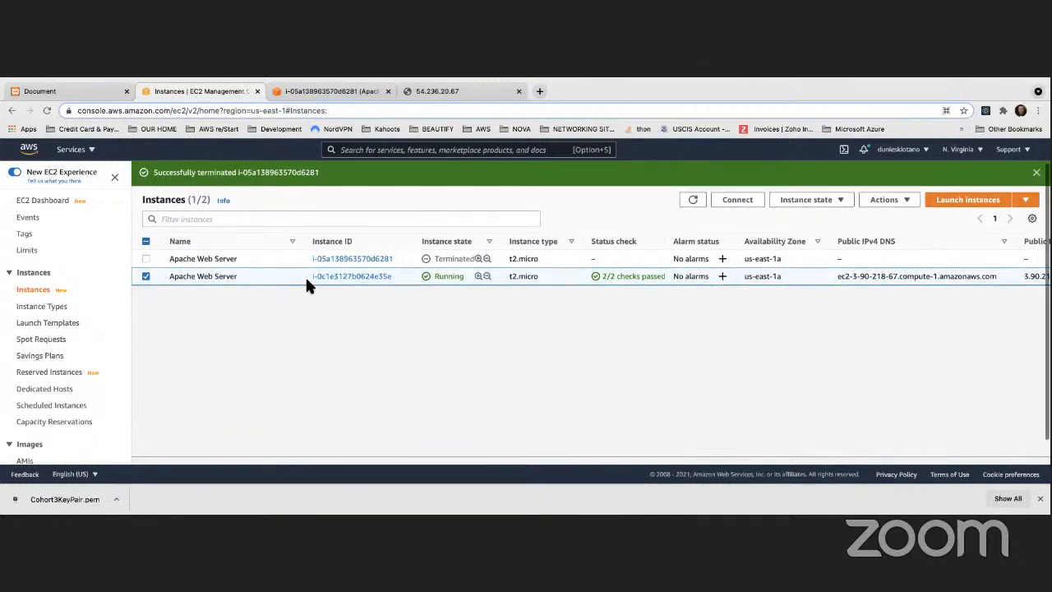
click(902, 200)
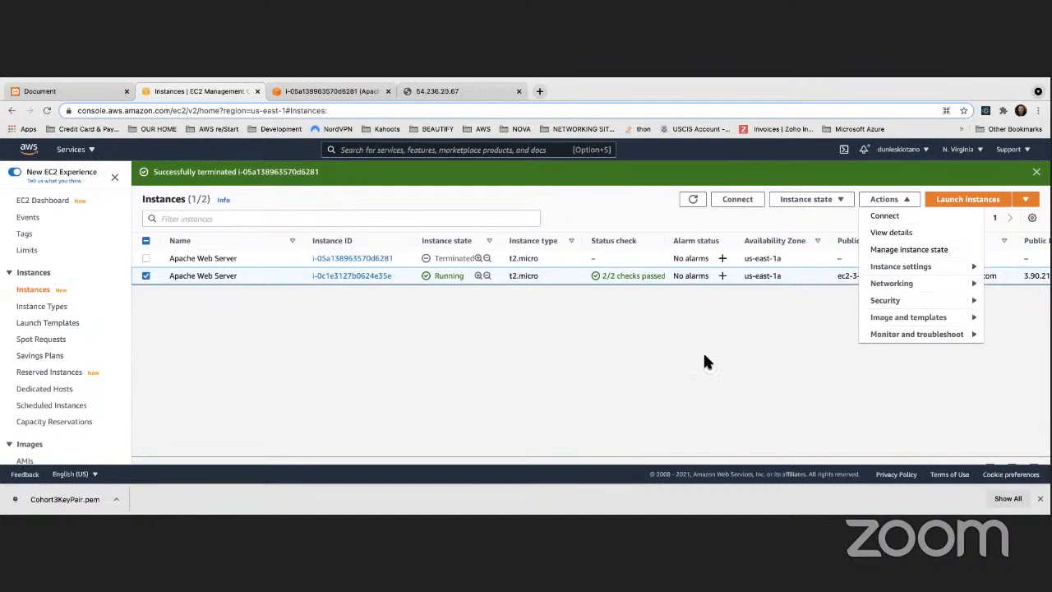
click(680, 362)
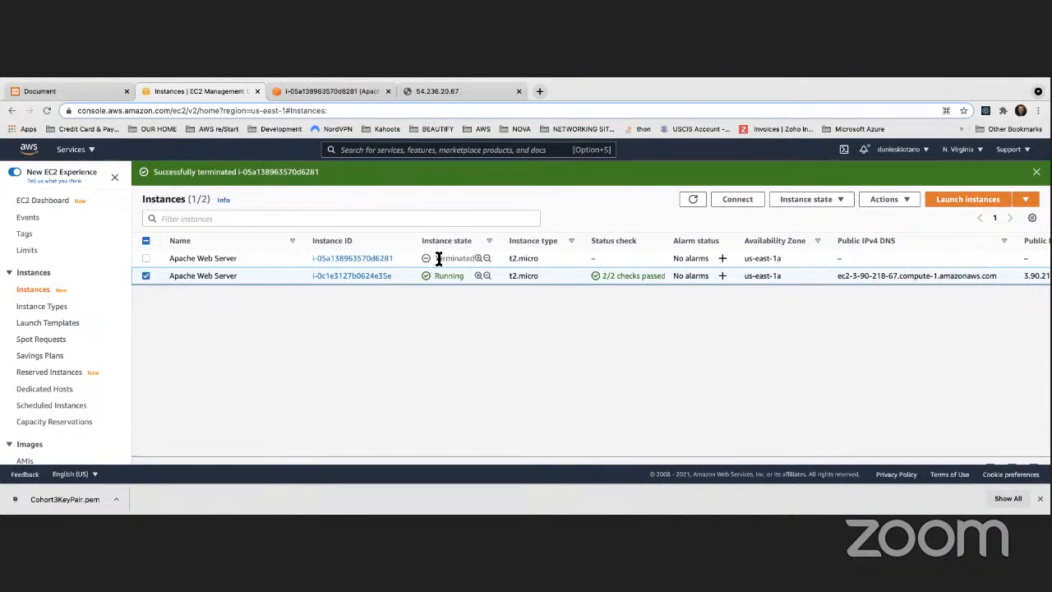
click(675, 200)
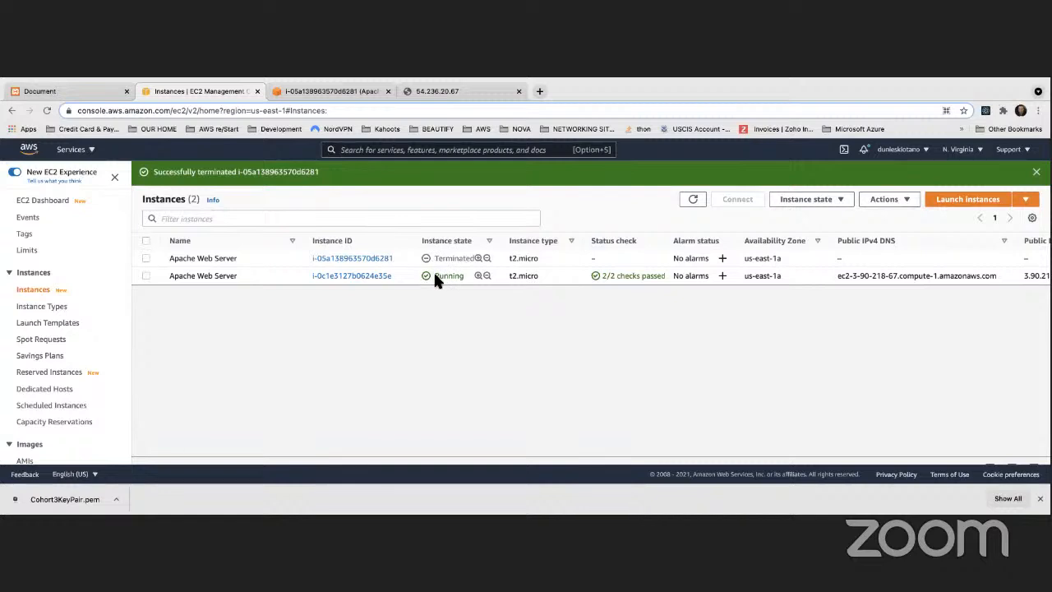
Filter the instances by Instance state: running, then clear that filter
click(183, 217)
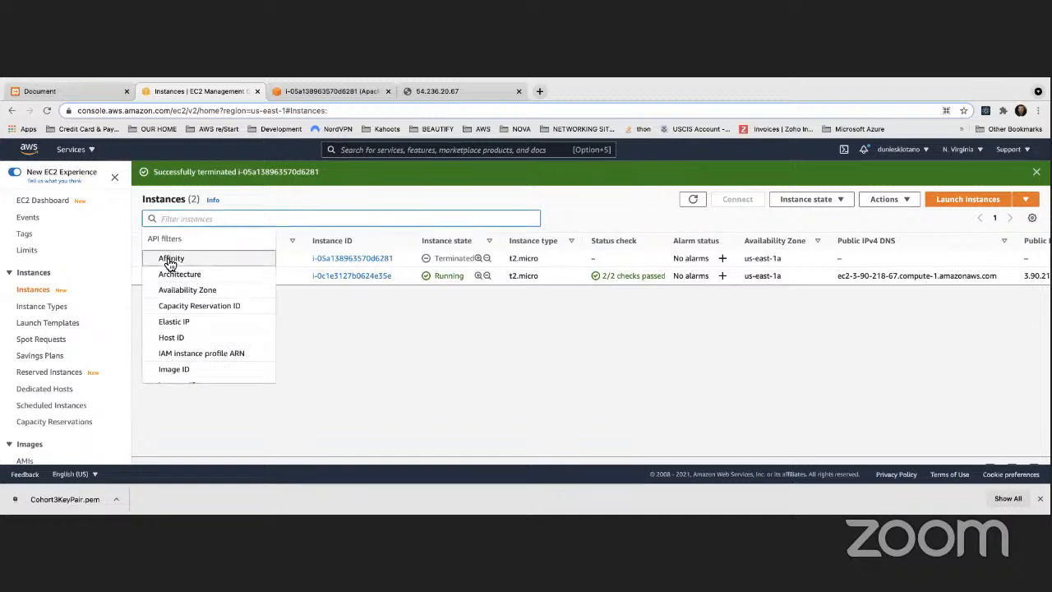
scroll(170, 263, down, 5)
scroll(187, 310, down, 1)
click(180, 313)
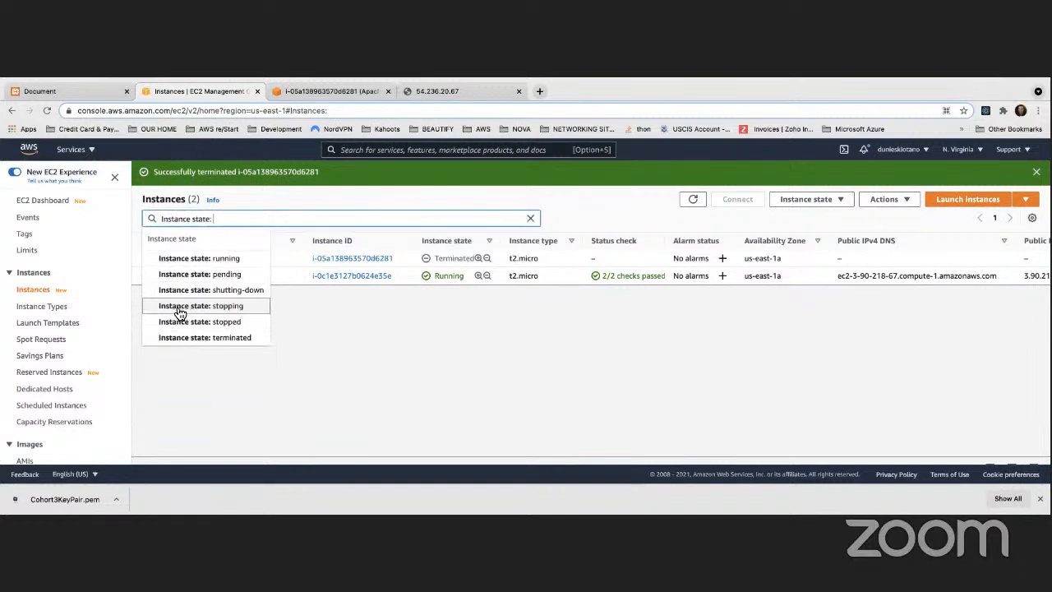
click(207, 261)
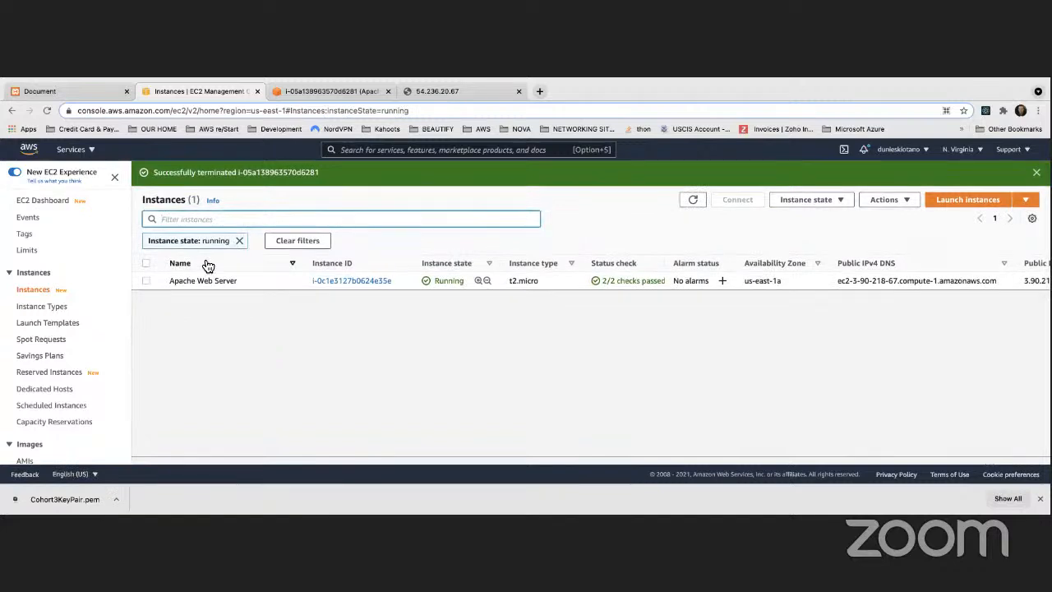
scroll(190, 269, right, 1)
click(279, 242)
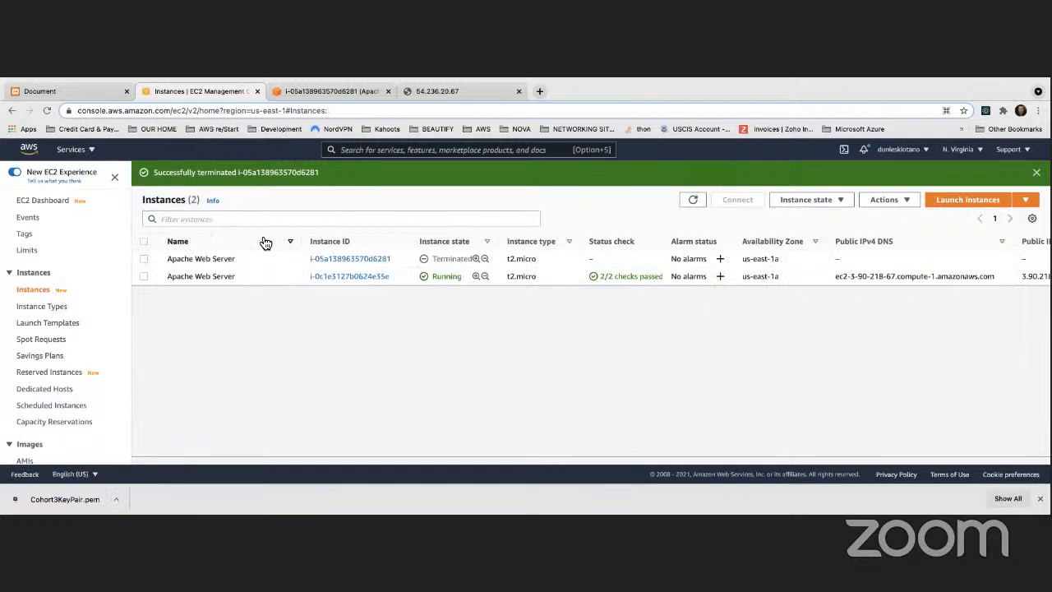
Filter the instances by Instance state: terminated, then remove that filter
click(181, 219)
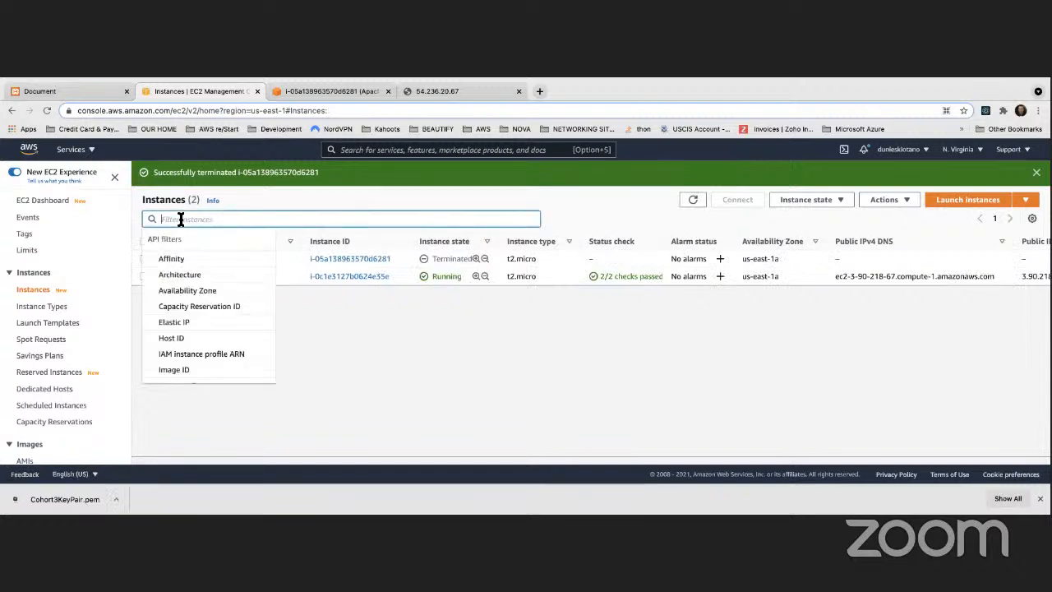
scroll(200, 291, down, 5)
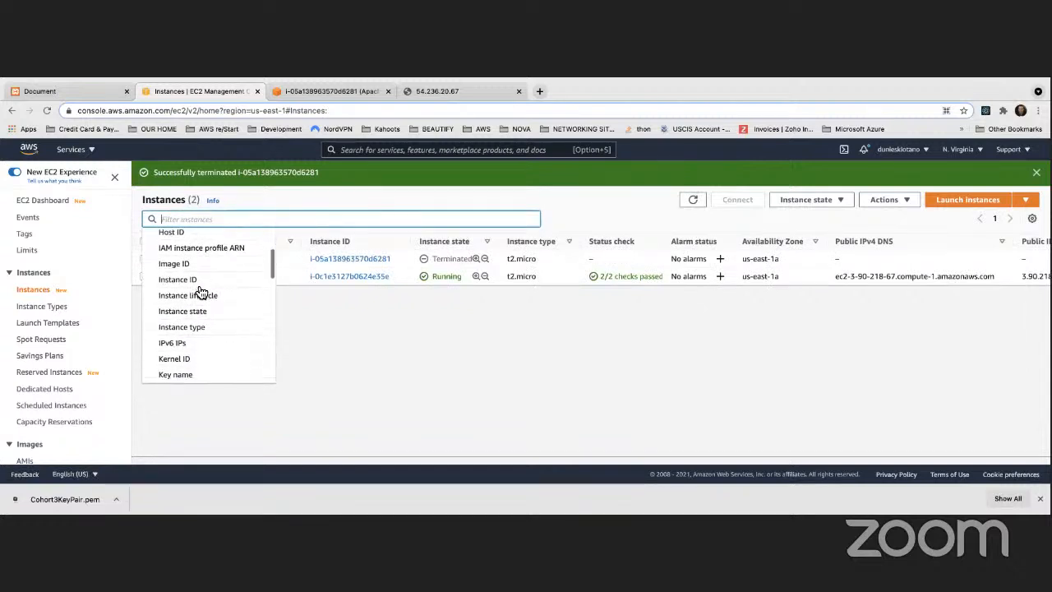
scroll(201, 291, down, 1)
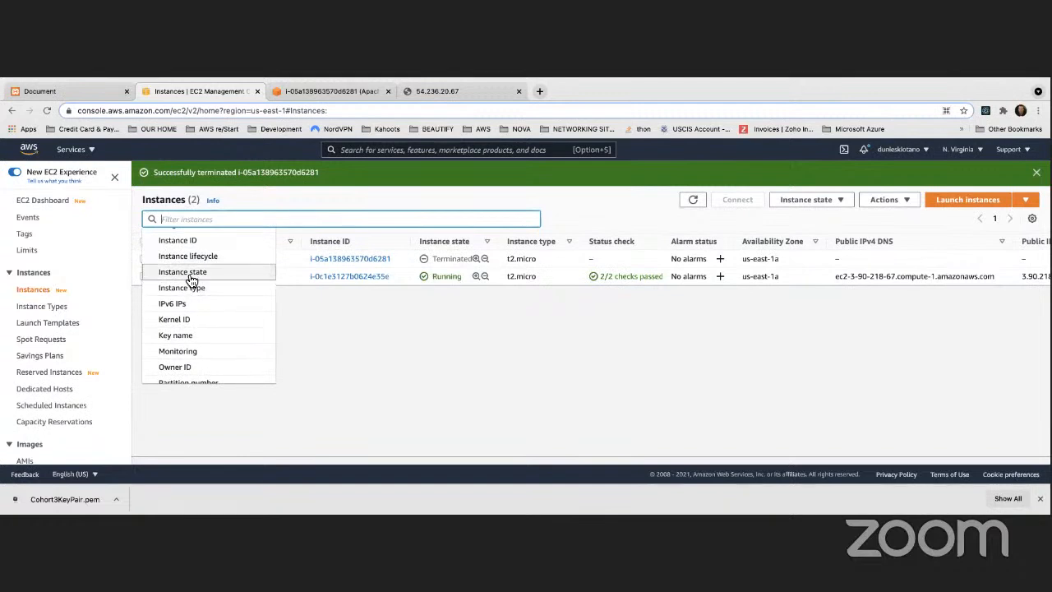
click(183, 272)
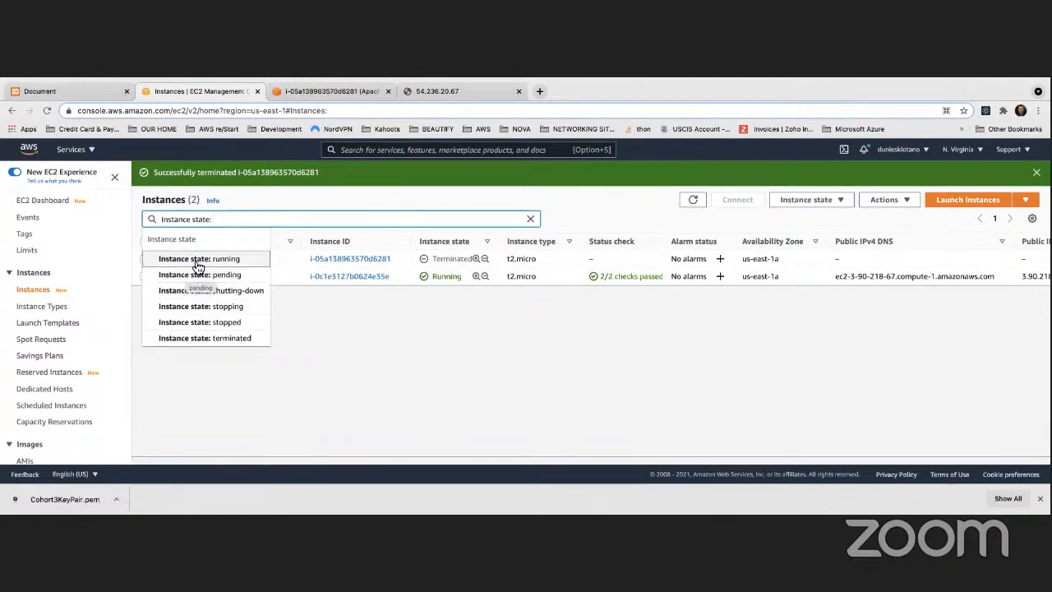
click(258, 343)
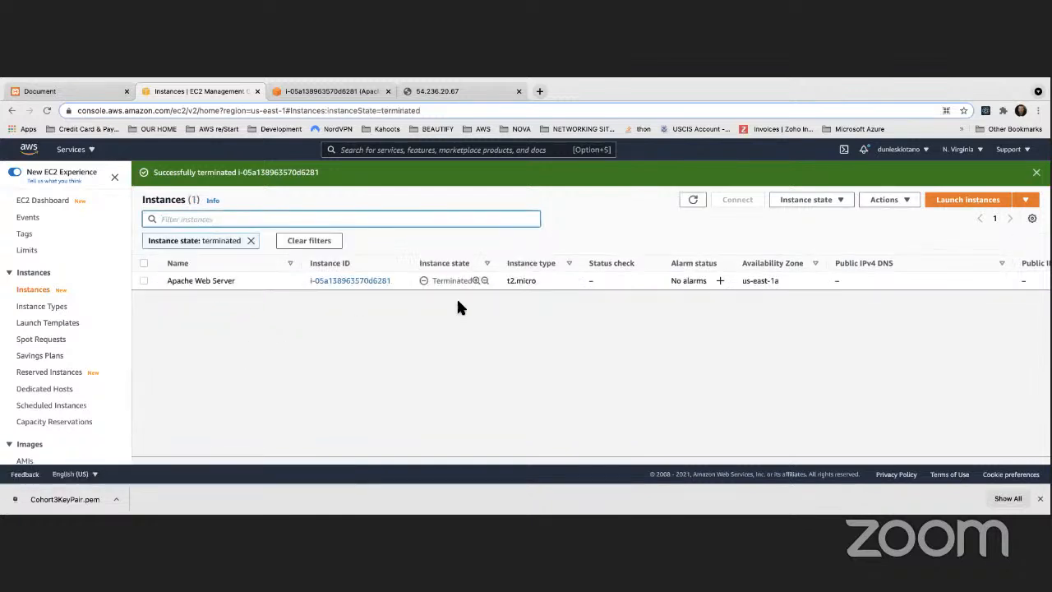
click(251, 241)
Filter to Instance state: running, leaving only i-0c1e3127b0624e35e listed
click(217, 221)
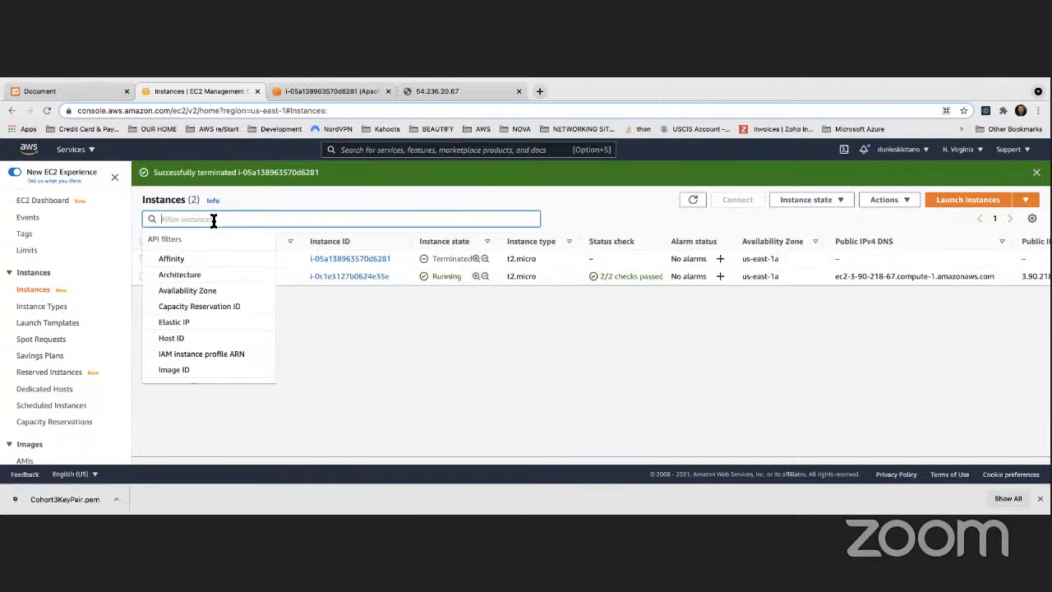
scroll(211, 306, down, 3)
click(206, 330)
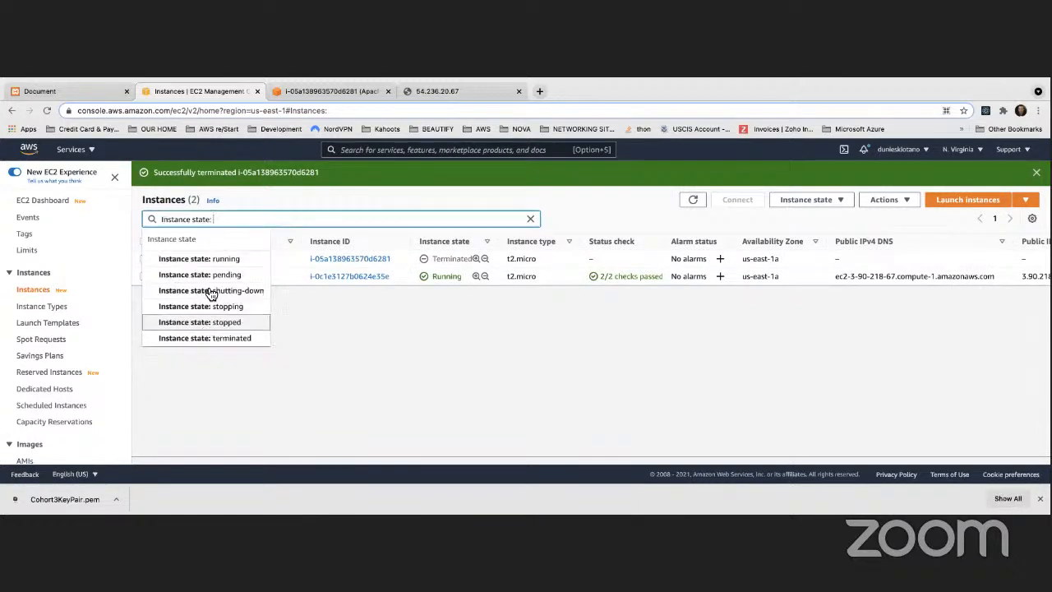
click(223, 262)
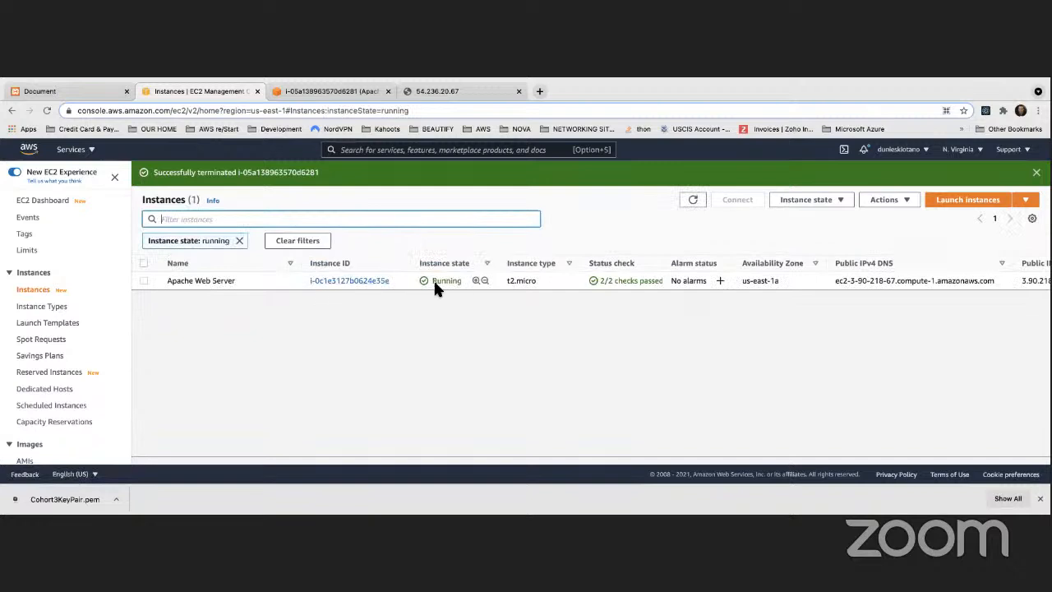
scroll(287, 280, down, 1)
scroll(288, 306, up, 1)
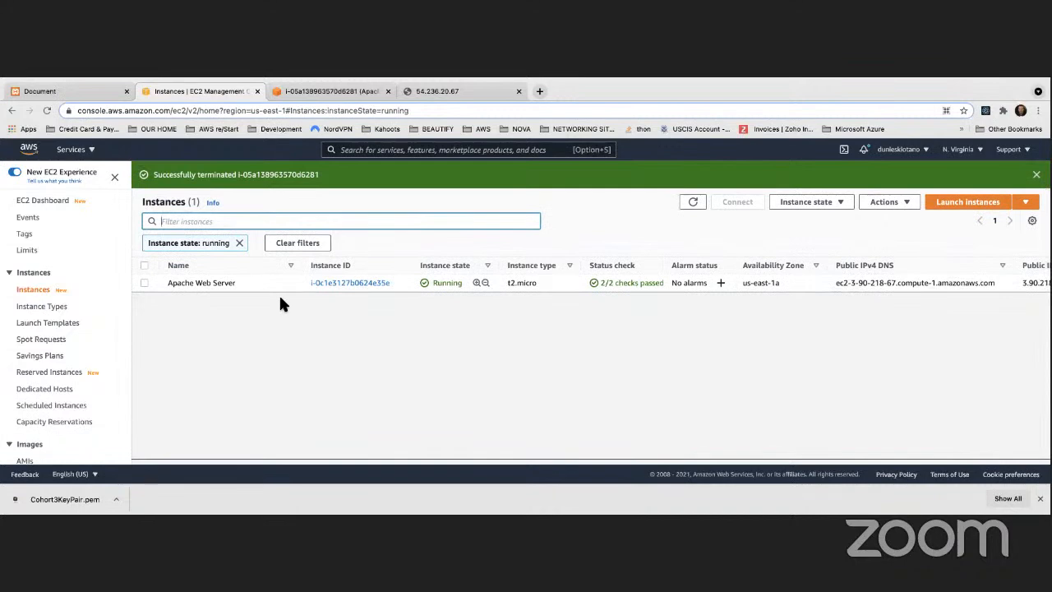
Choose Image and templates > Create image from the Apache Web Server instance's context menu
right_click(267, 275)
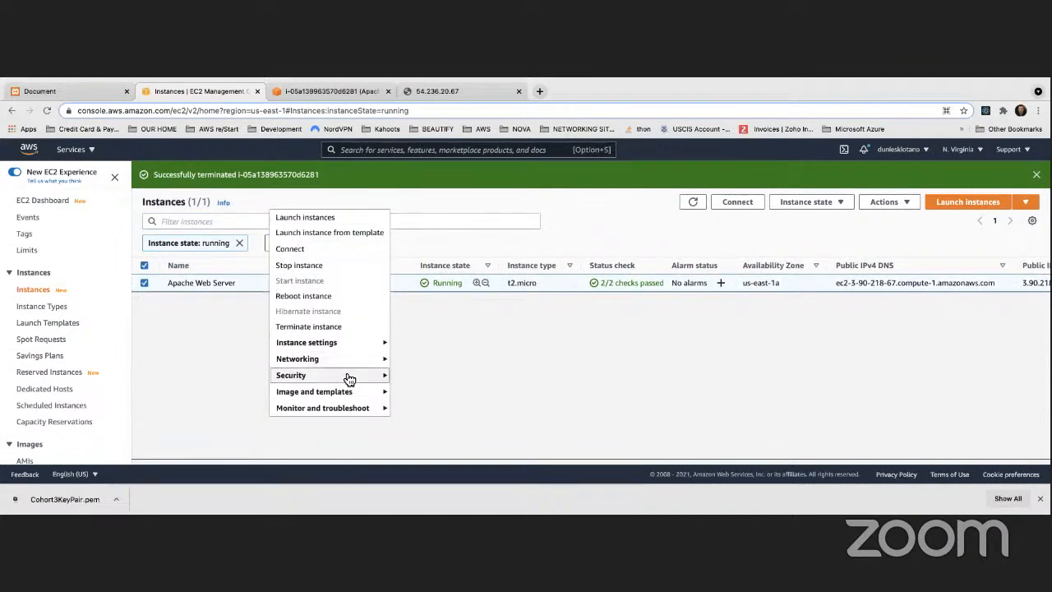
mouse_move(346, 395)
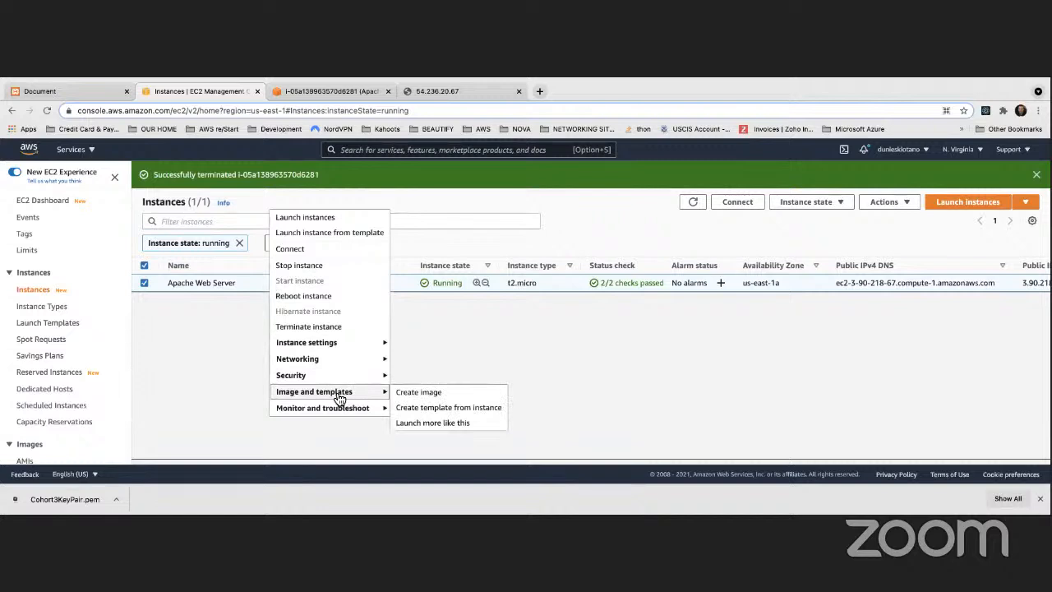
right_click(251, 282)
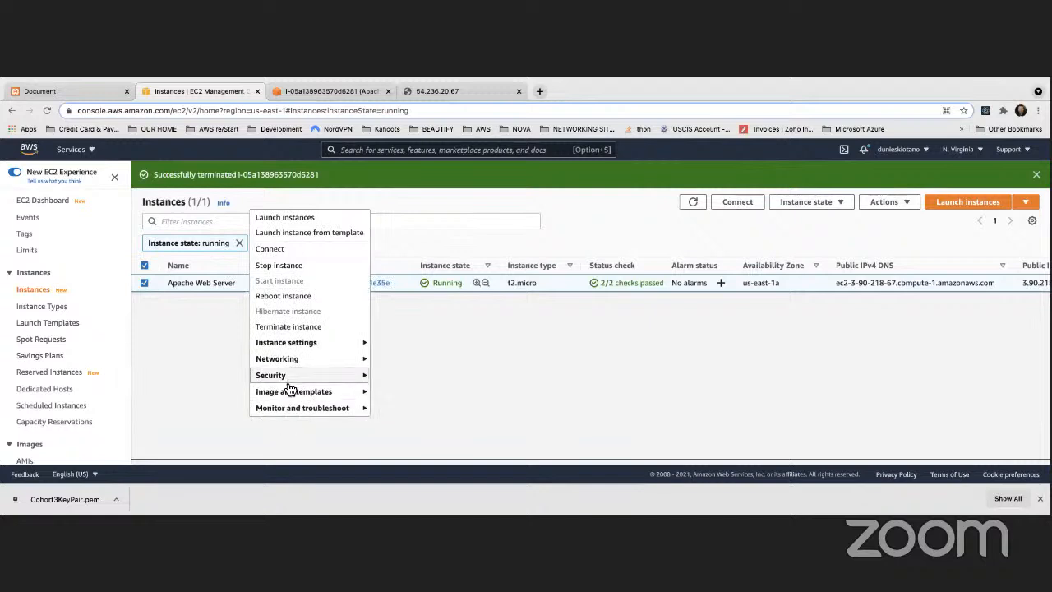
mouse_move(312, 397)
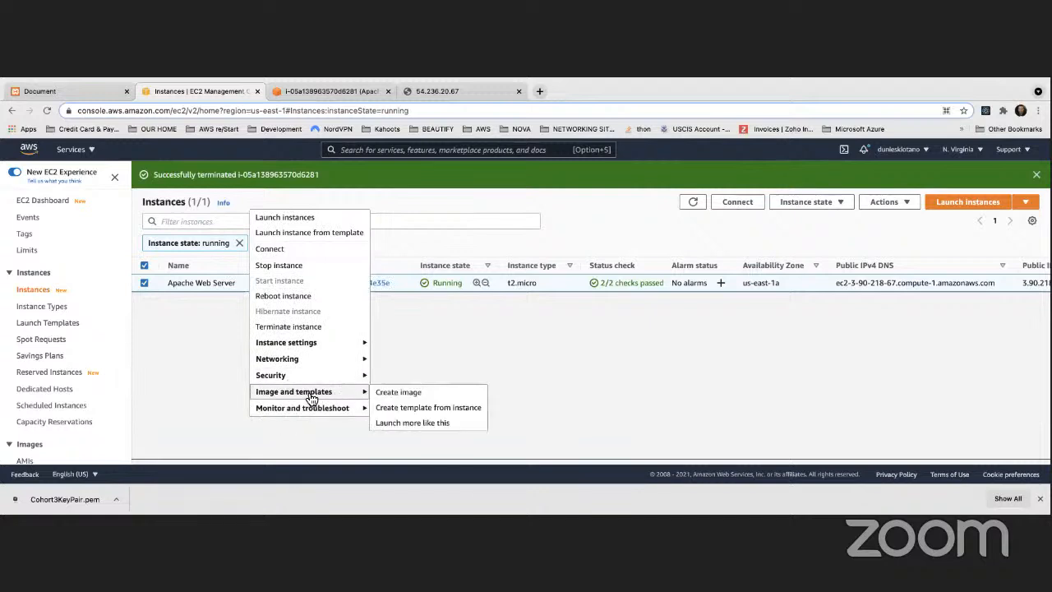
click(399, 393)
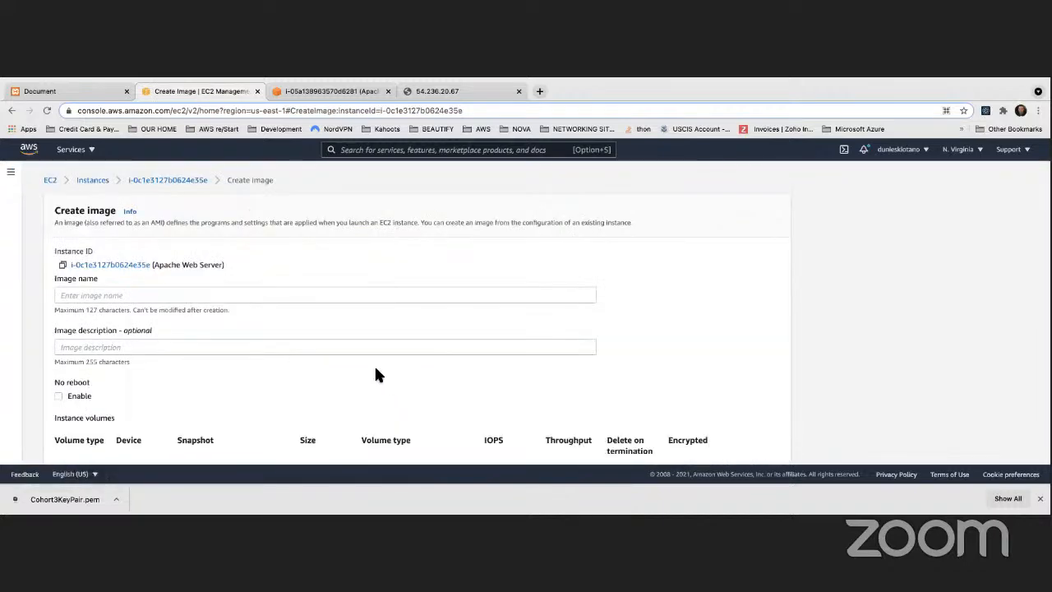
Enter MyApacheServerImage as the image name
scroll(376, 370, down, 3)
scroll(374, 370, up, 3)
click(138, 296)
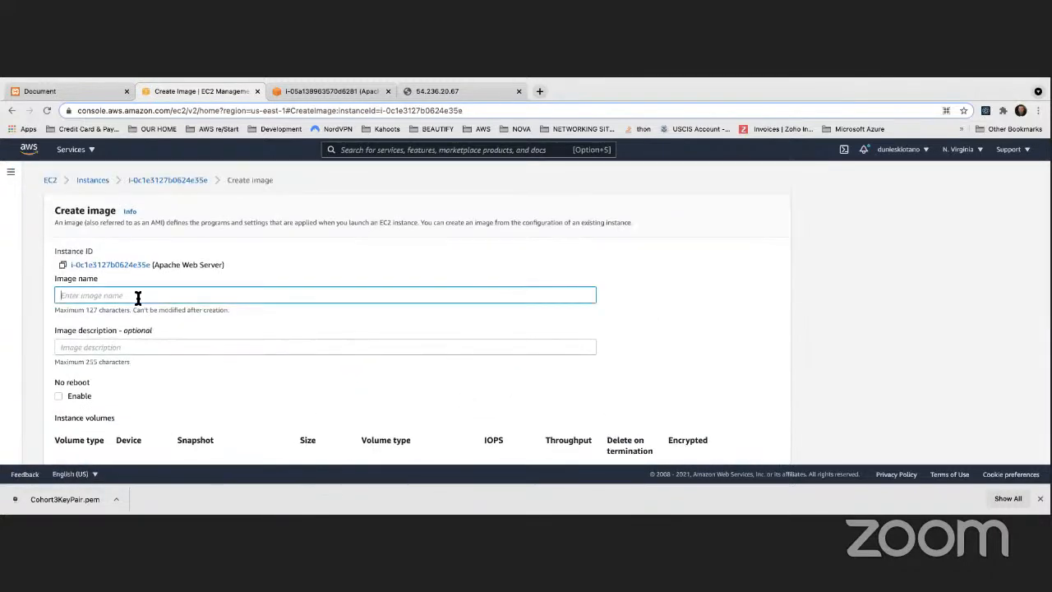
text(M)
click(599, 262)
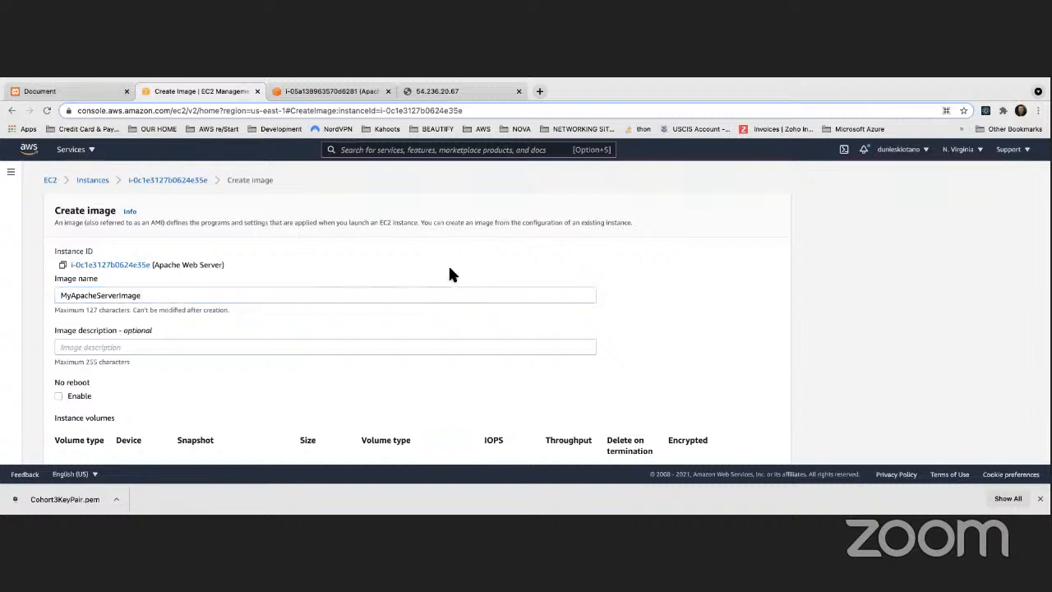
Review the form's single 8 GiB EBS volume, set to delete on termination
scroll(450, 274, down, 2)
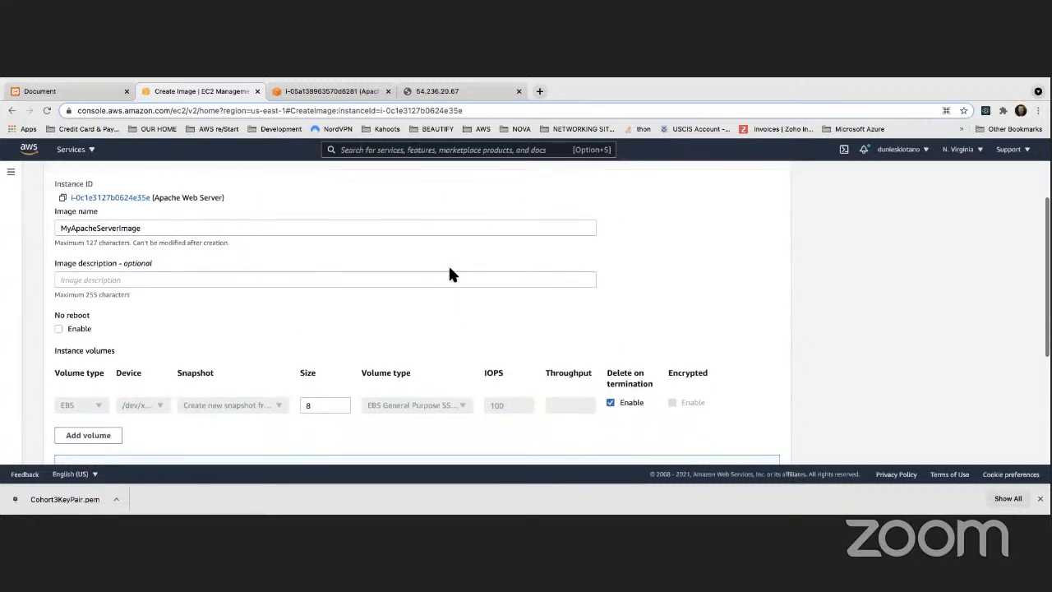
scroll(449, 268, down, 1)
scroll(450, 267, up, 4)
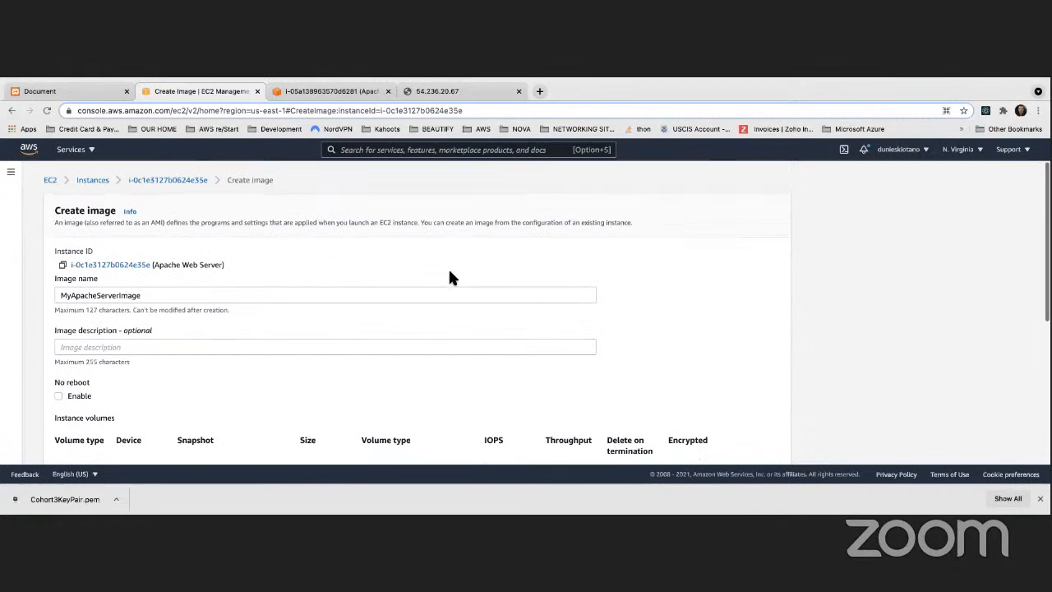
scroll(425, 272, down, 2)
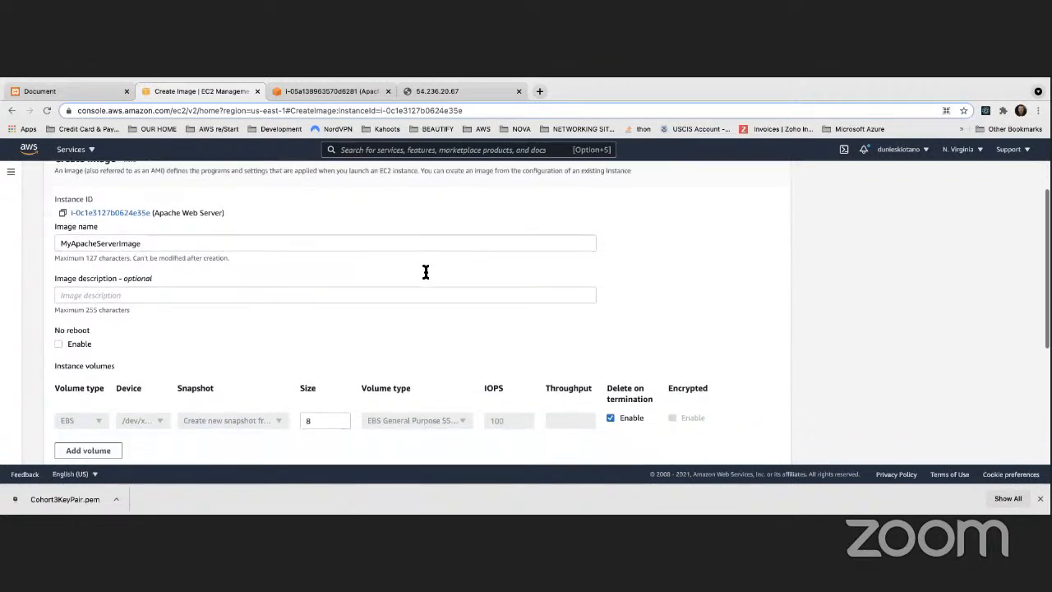
scroll(425, 272, down, 2)
scroll(424, 272, down, 1)
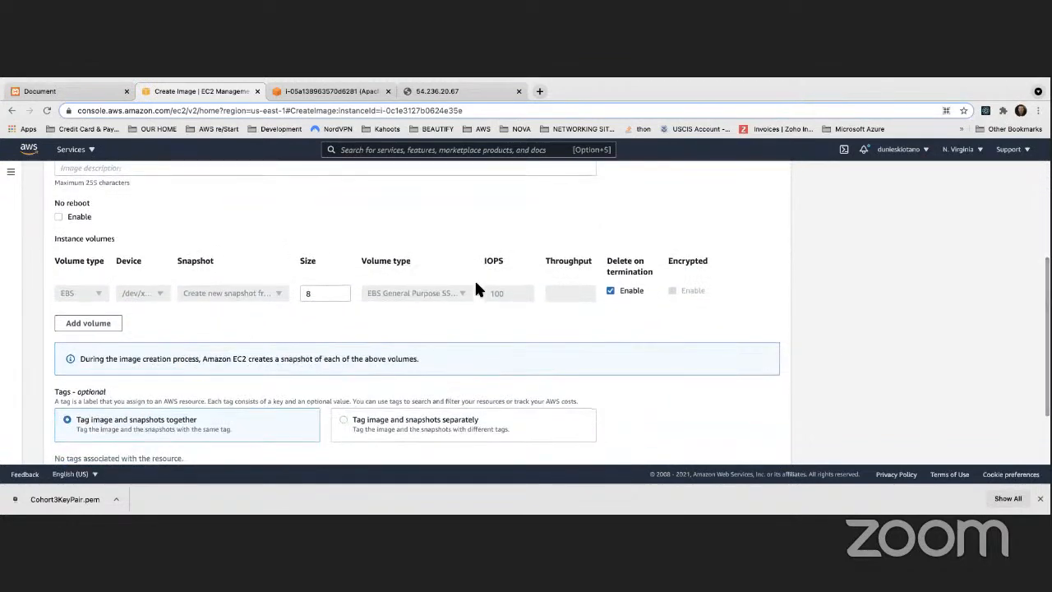
scroll(537, 273, down, 2)
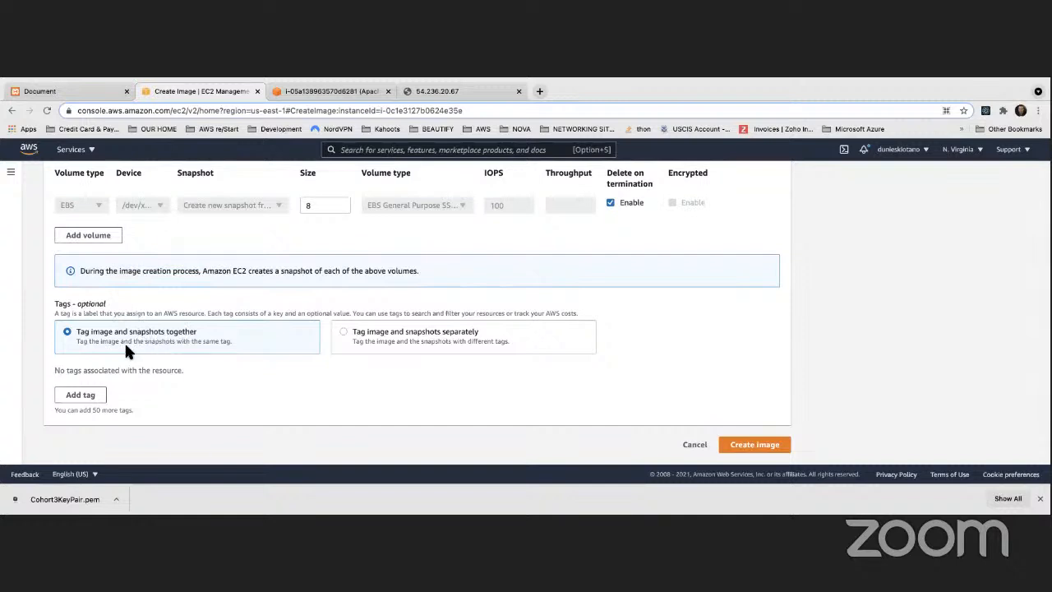
scroll(179, 343, up, 1)
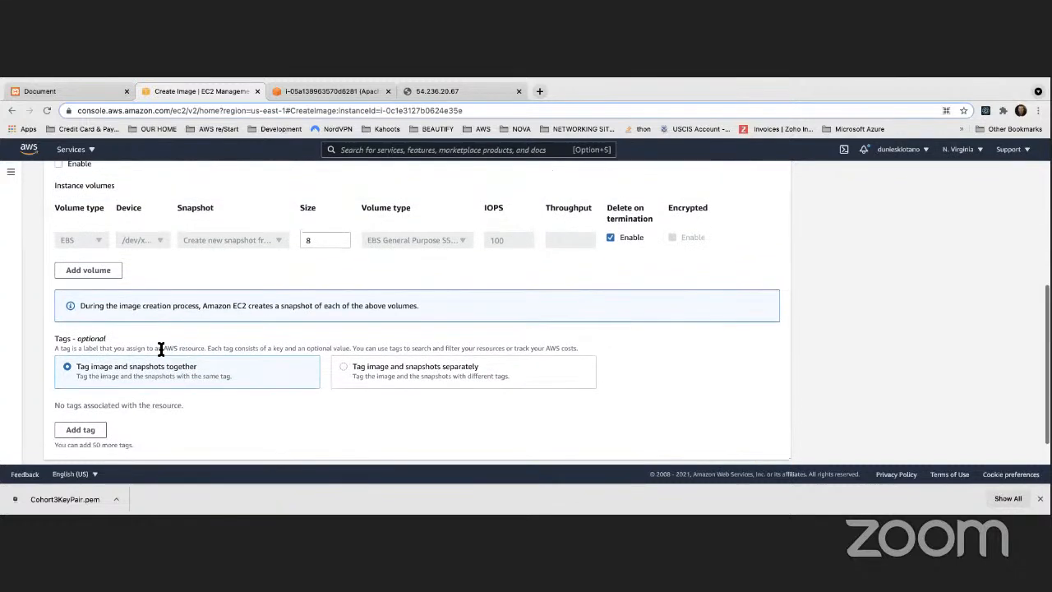
scroll(159, 348, down, 1)
Add a tag with key Name and value ApacheServerImage
click(103, 395)
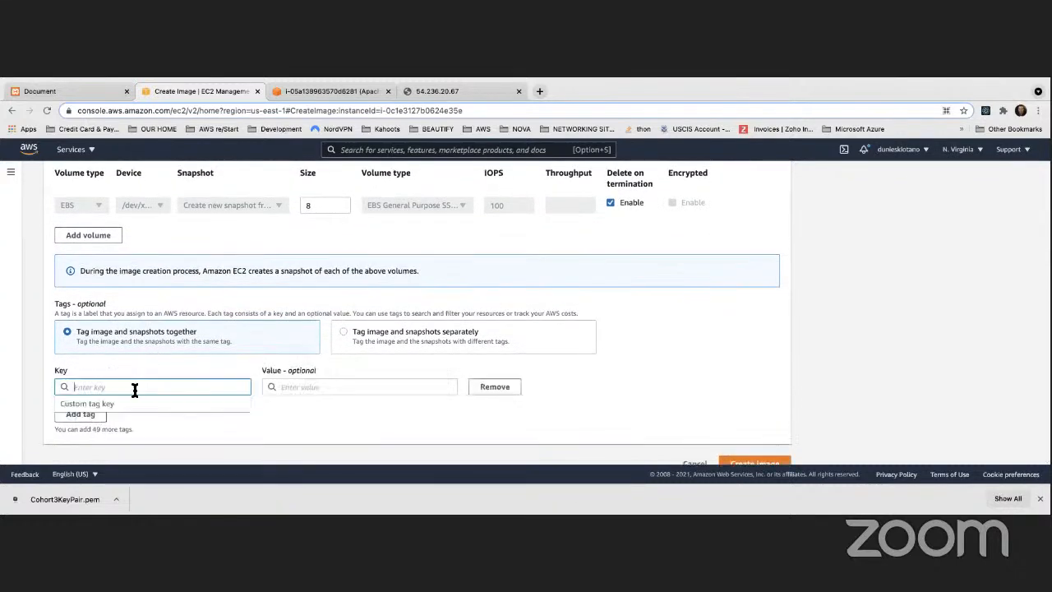
text(Name)
key(Tab)
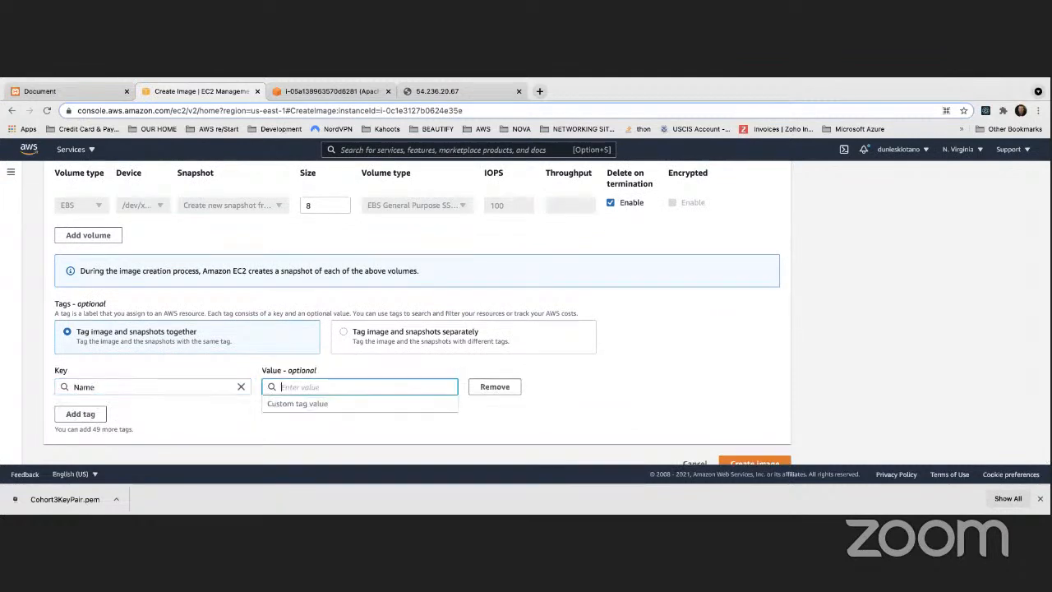
text(ApacheServerImage)
click(623, 395)
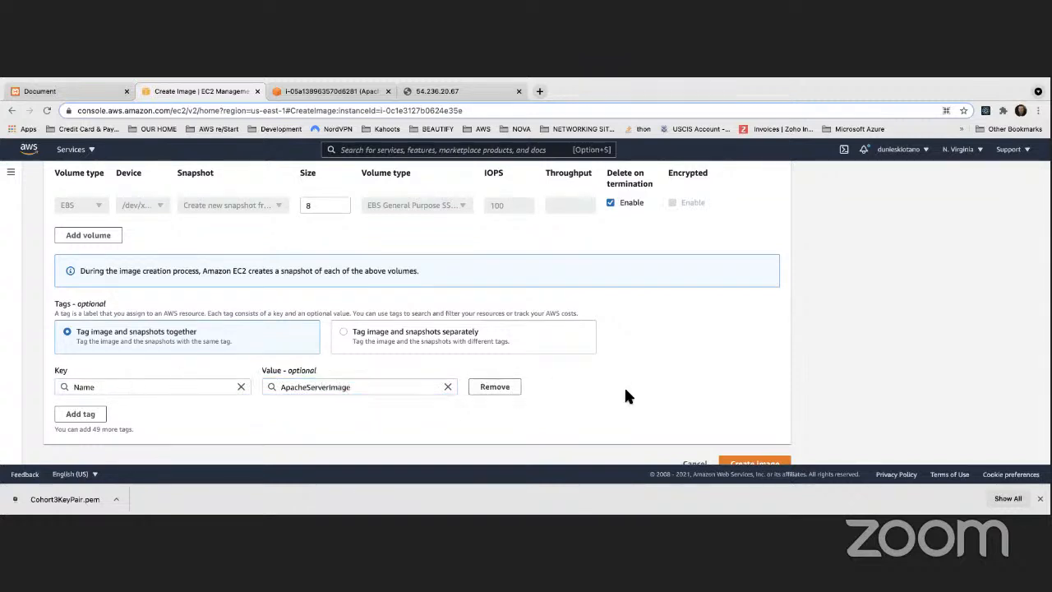
Review the Create image form, checking the ApacheServerImage tag value
scroll(625, 390, up, 2)
scroll(626, 391, up, 2)
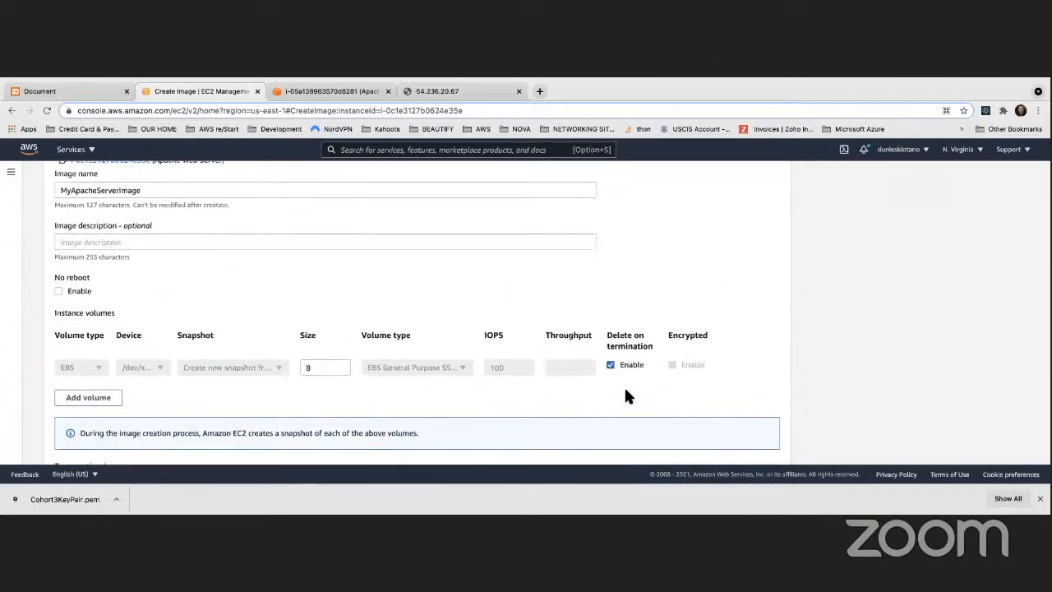
scroll(625, 391, down, 3)
scroll(625, 391, up, 5)
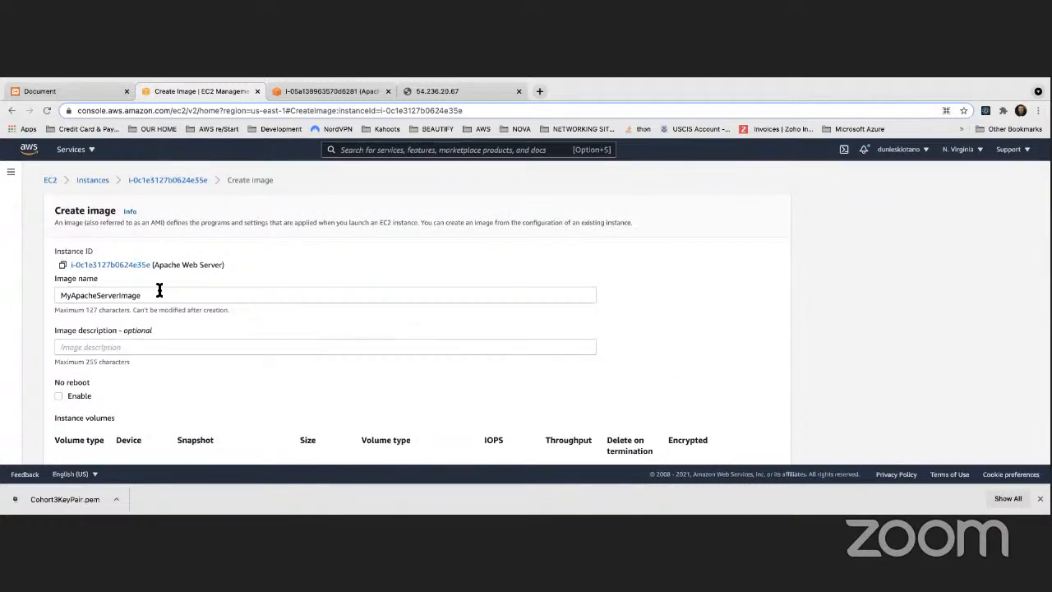
scroll(161, 291, down, 1)
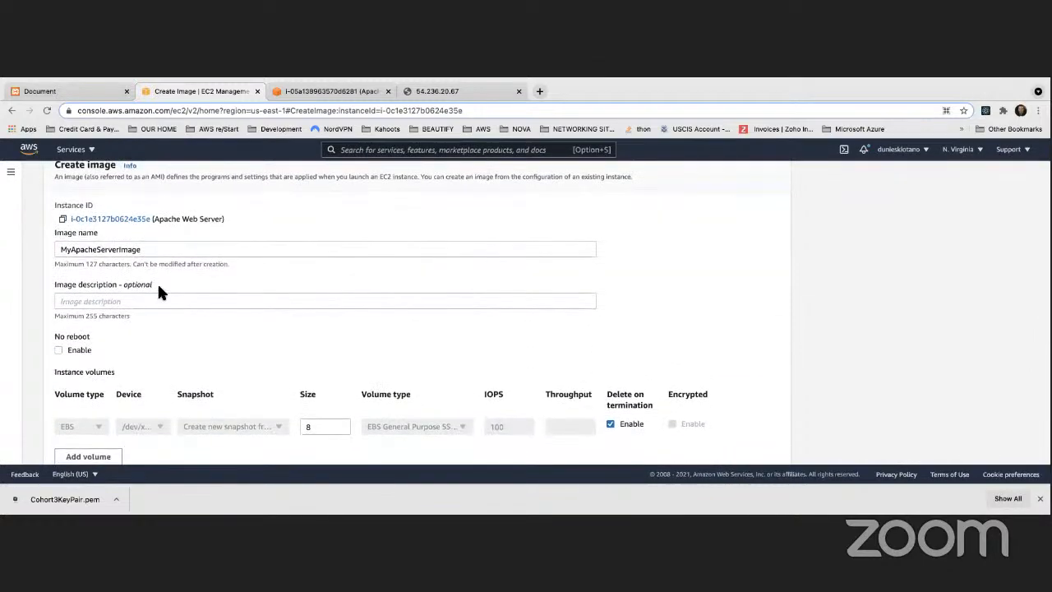
scroll(159, 287, up, 1)
drag(158, 294, 56, 292)
scroll(186, 298, down, 1)
scroll(186, 307, down, 5)
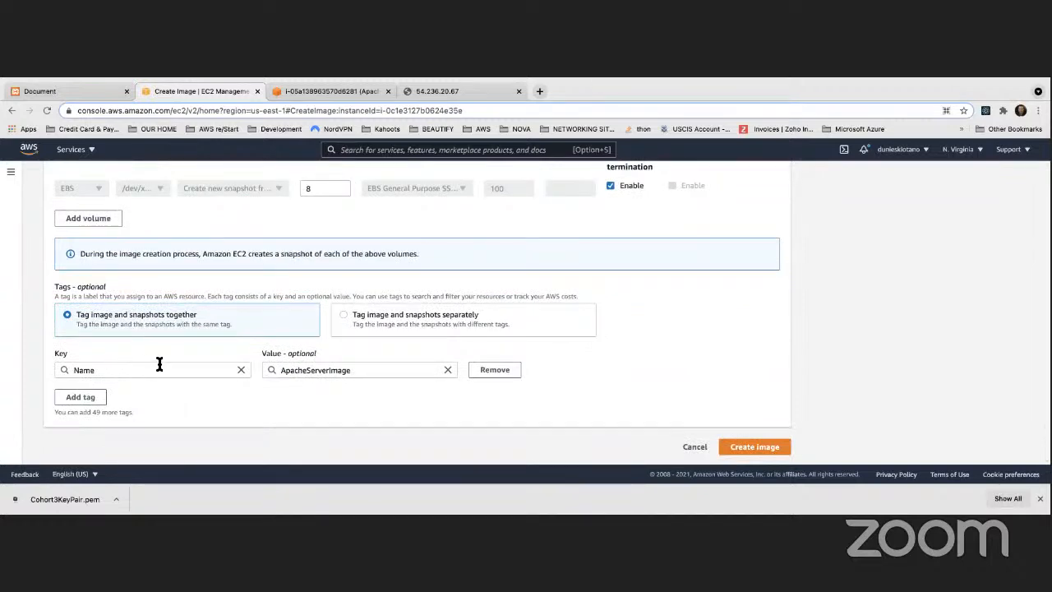
scroll(140, 373, up, 1)
drag(281, 393, 348, 393)
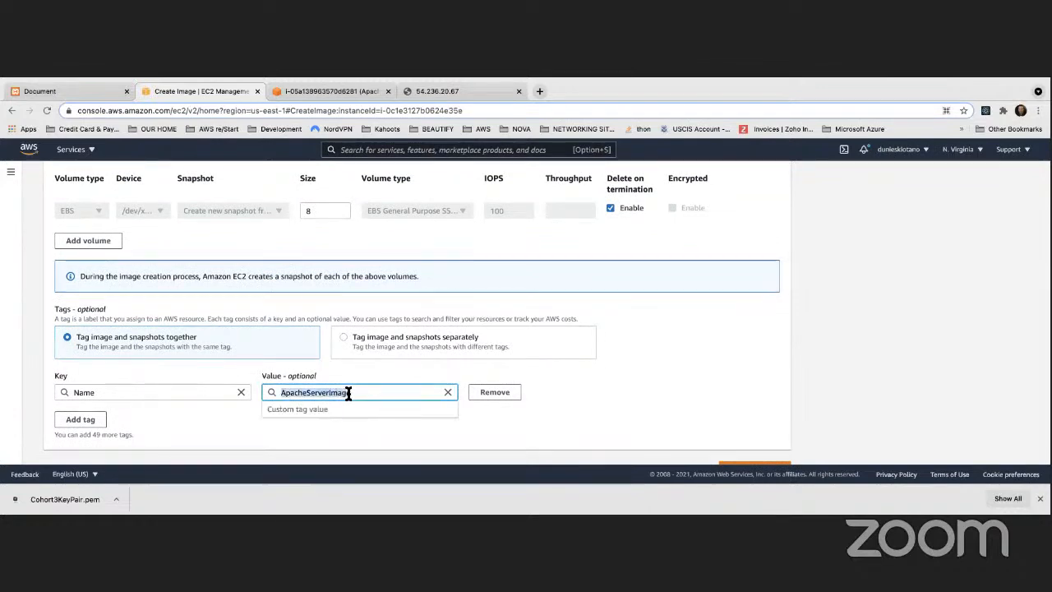
click(273, 440)
scroll(267, 427, up, 5)
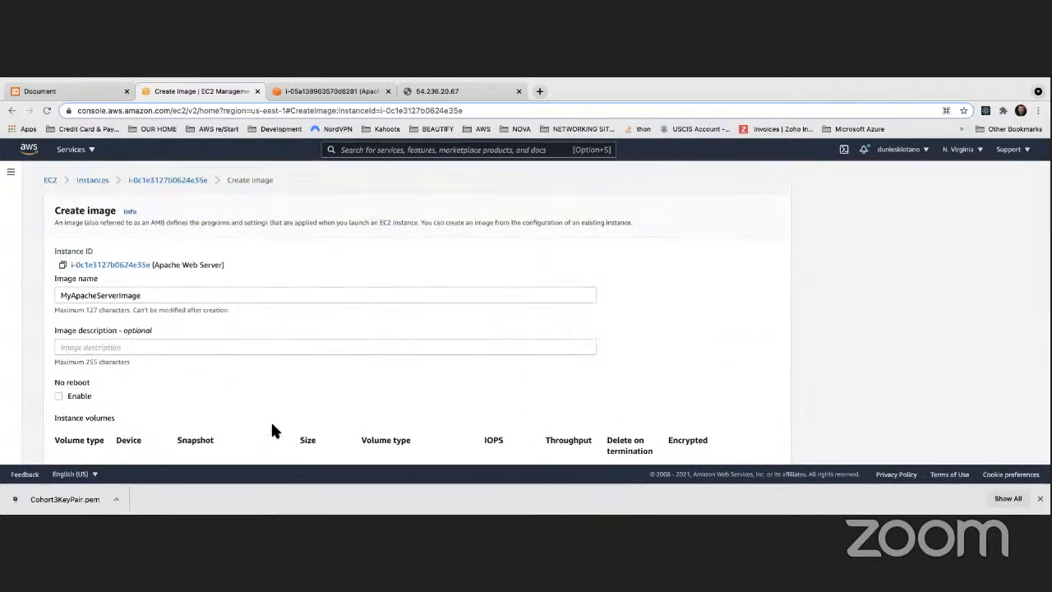
Enter 'This image contains an Apache Server' as the image description
click(184, 347)
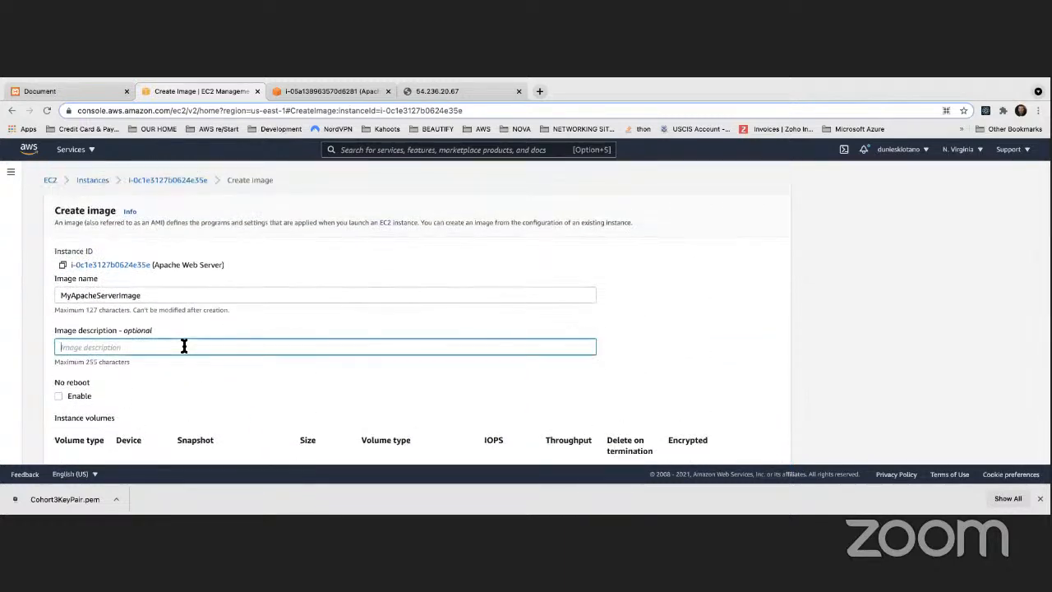
text(This)
text( image contai)
text(ns an Apache)
text( Swerve)
text(ver)
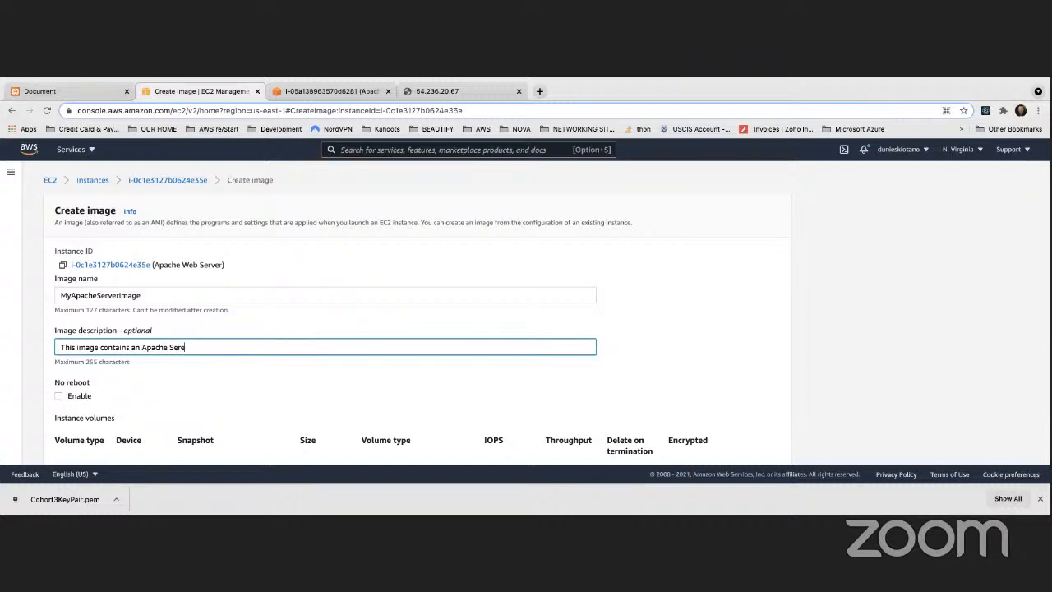
text(ver)
click(636, 335)
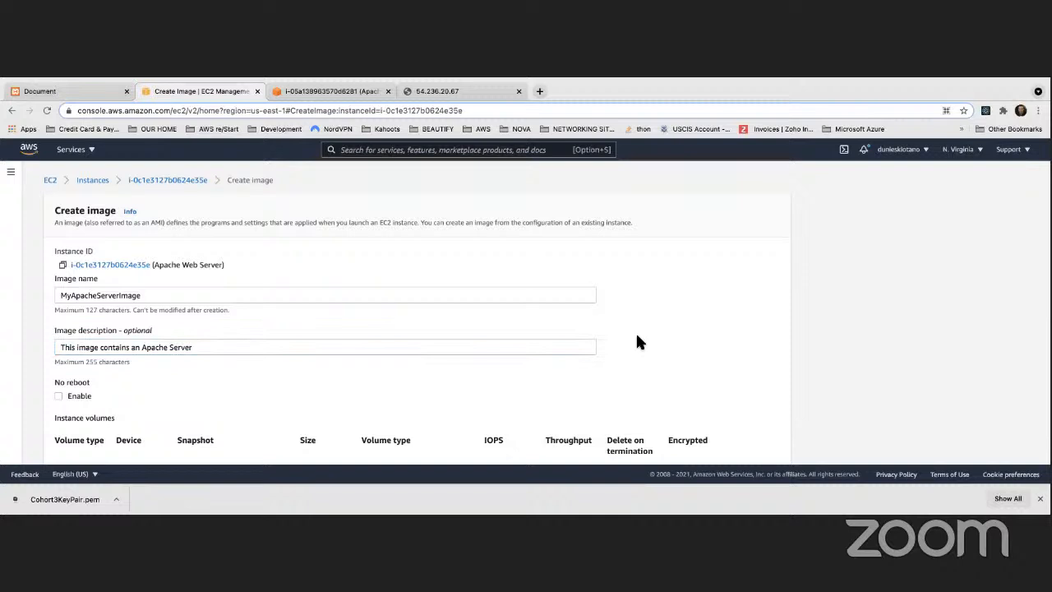
Submit the form to create the AMI from the instance
scroll(636, 337, down, 1)
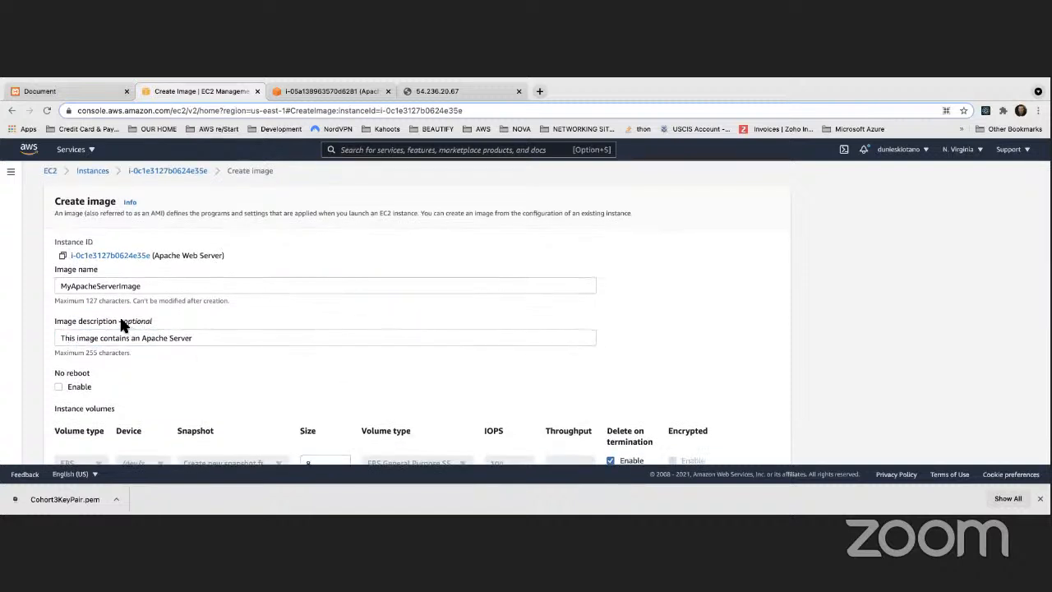
scroll(210, 339, down, 3)
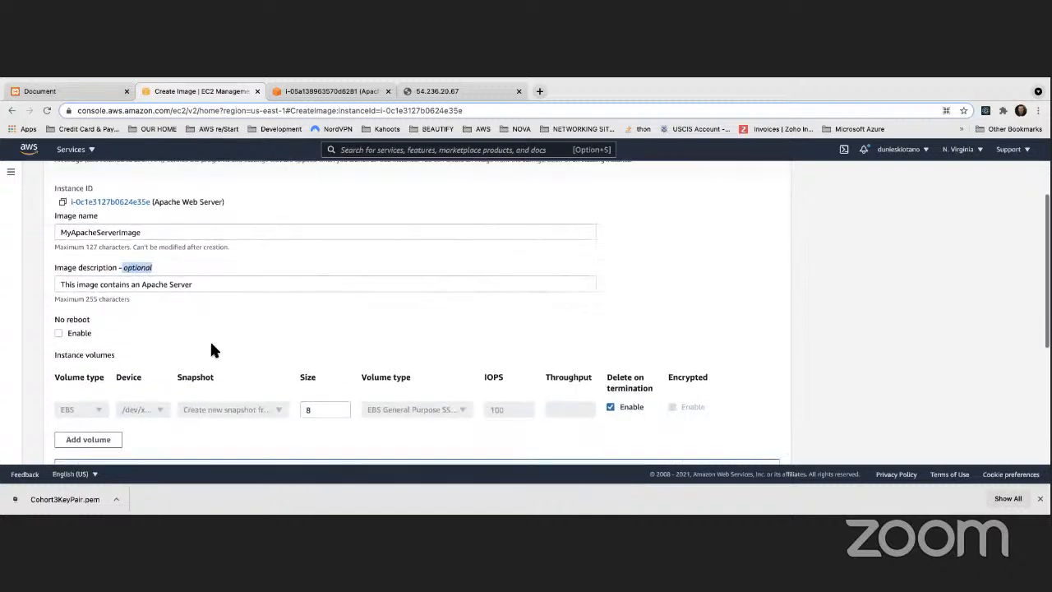
scroll(228, 351, down, 5)
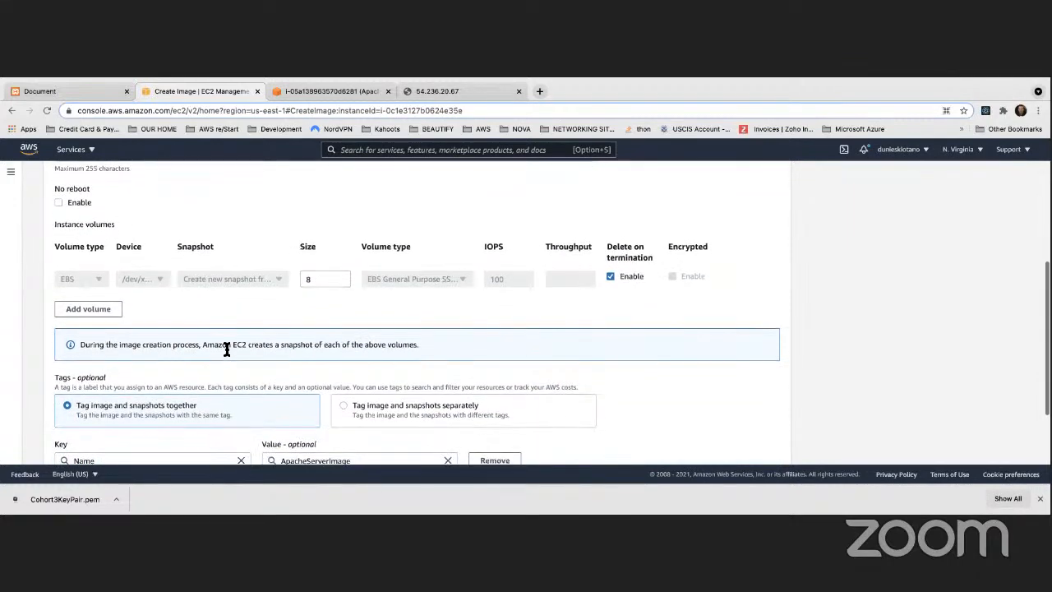
scroll(227, 349, down, 3)
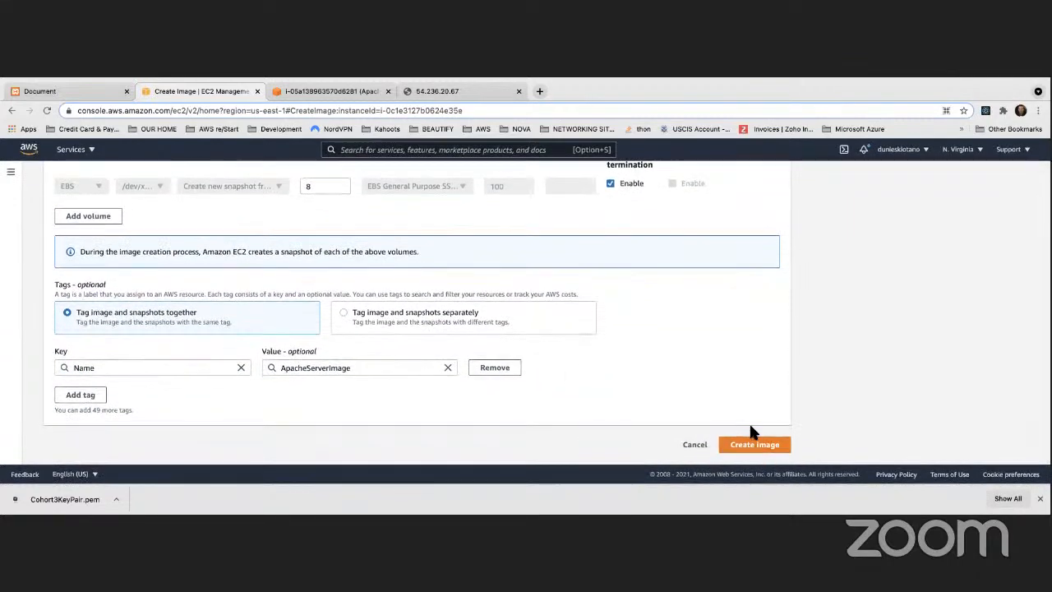
click(751, 449)
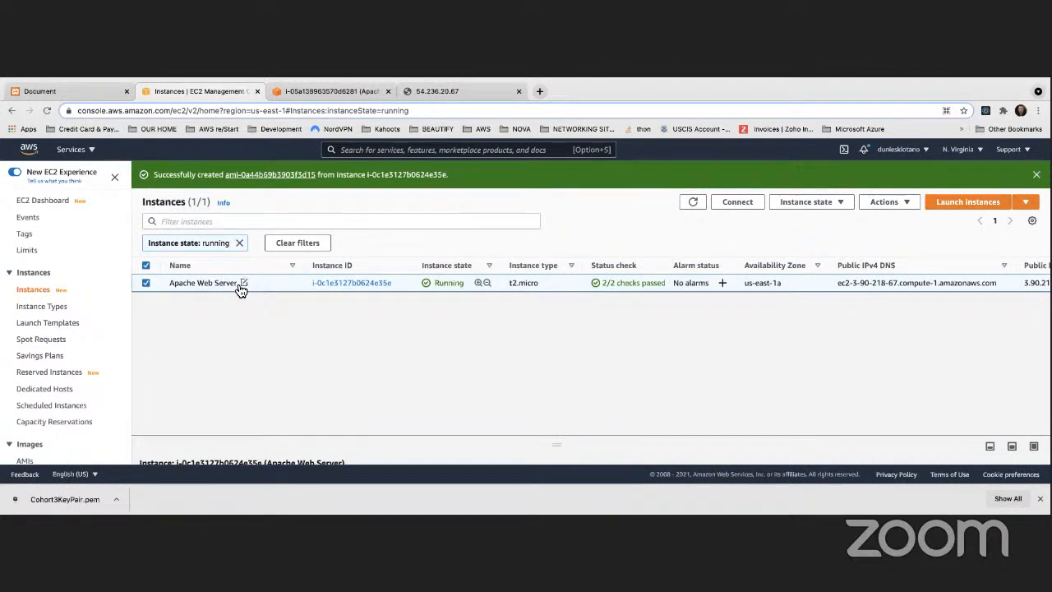
Open Images > AMIs to find MyApacheServerImage, still pending
scroll(73, 284, down, 2)
scroll(72, 282, down, 3)
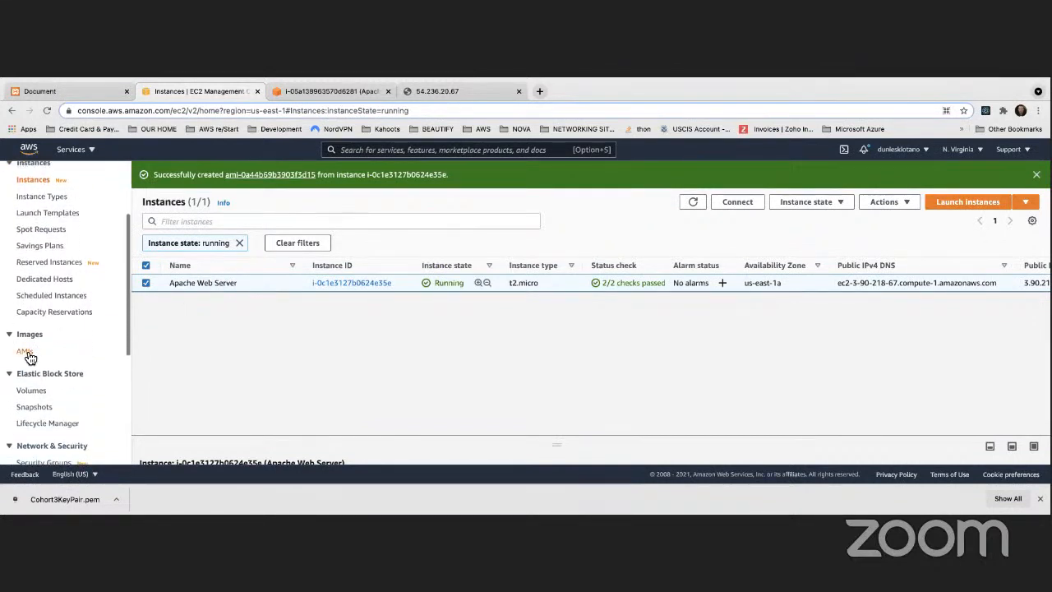
click(25, 352)
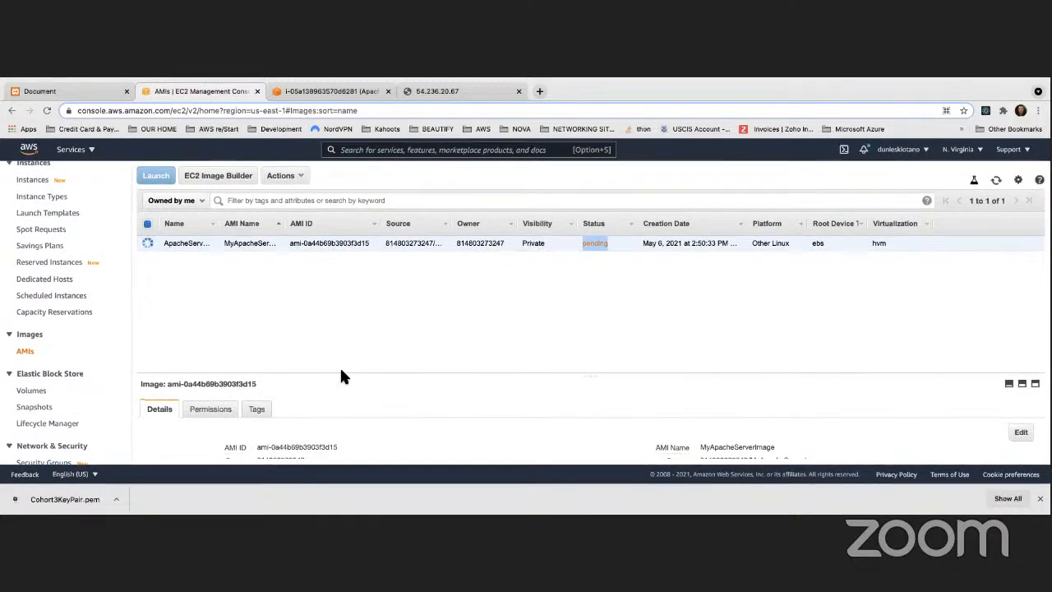
Show the new image's tags and widen the Name and AMI Name columns to reveal the full names
click(258, 410)
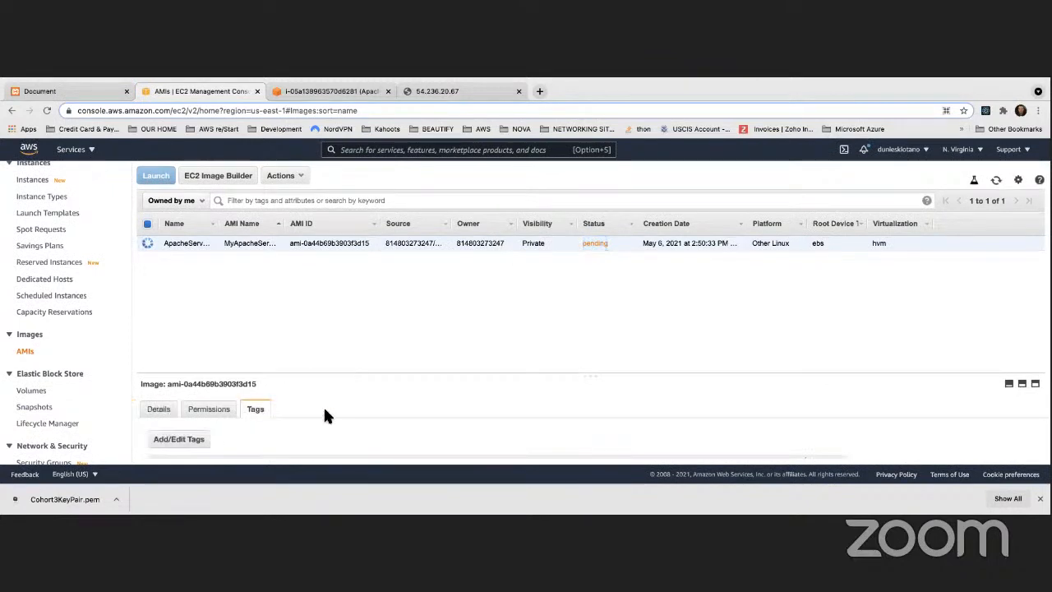
scroll(271, 436, down, 1)
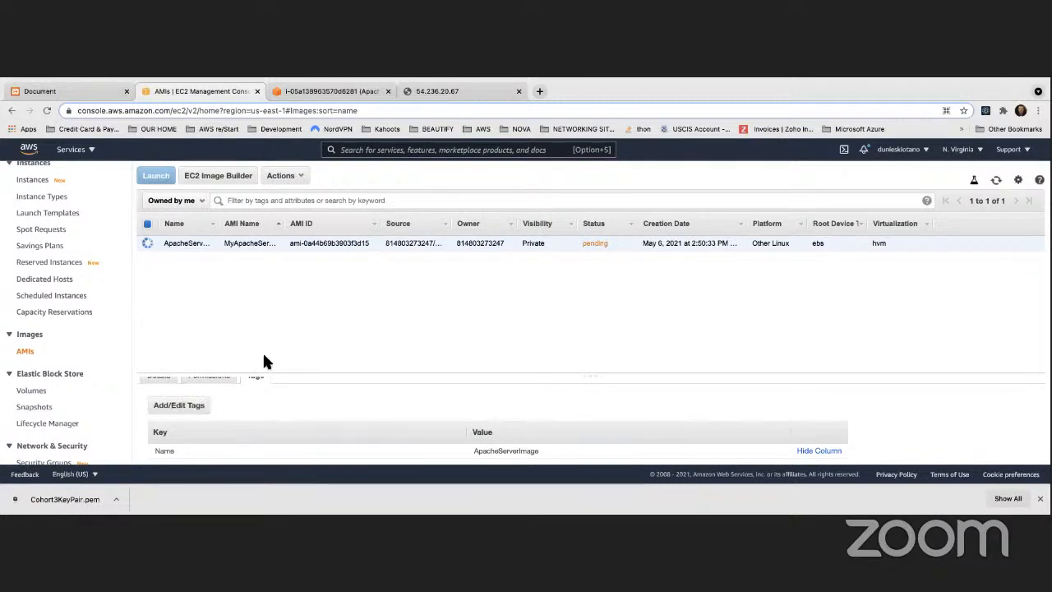
drag(217, 225, 327, 224)
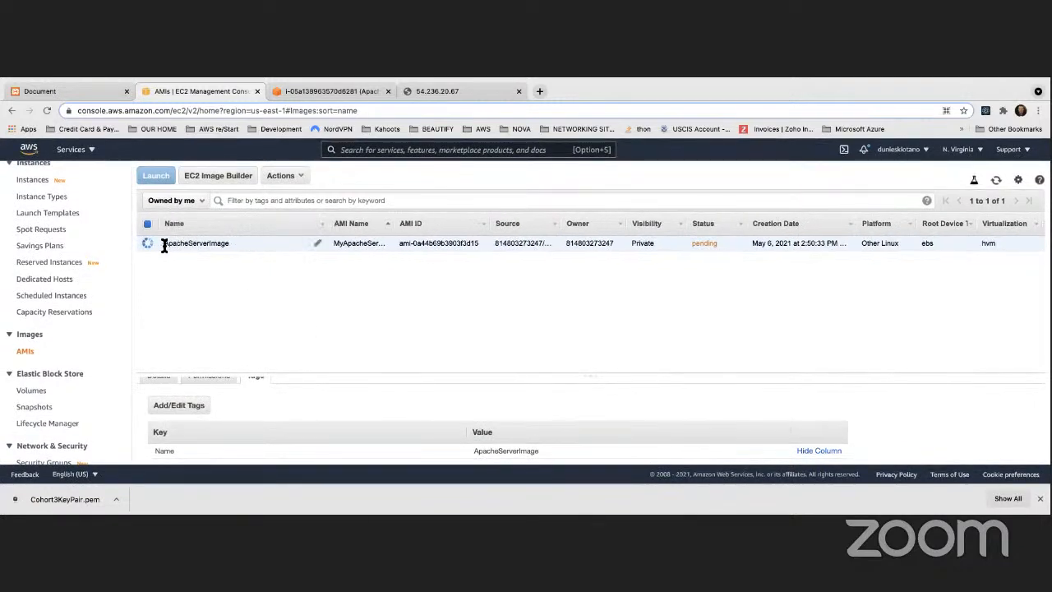
drag(163, 242, 241, 244)
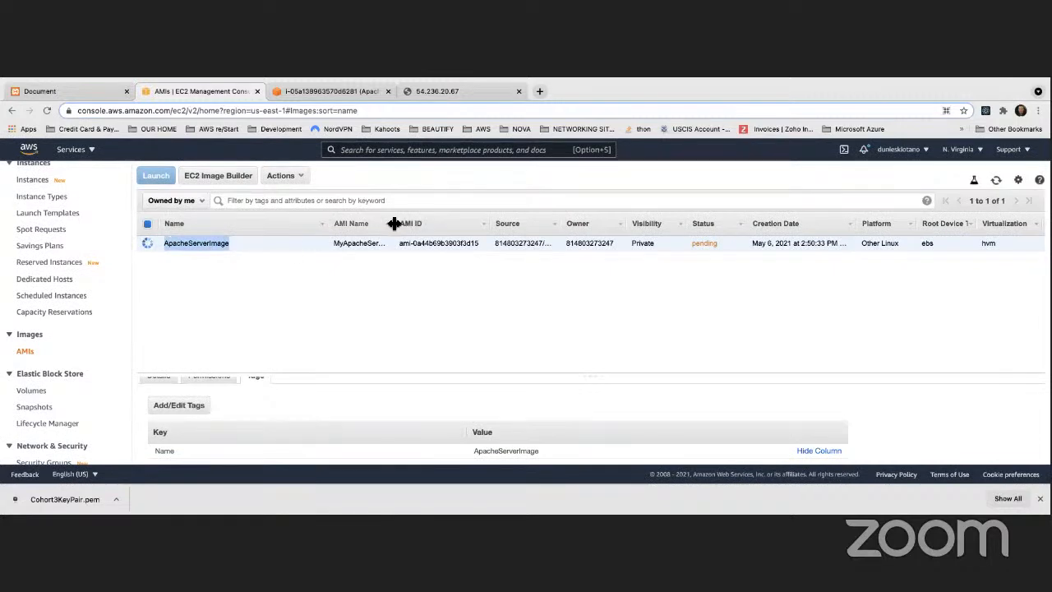
drag(394, 223, 446, 223)
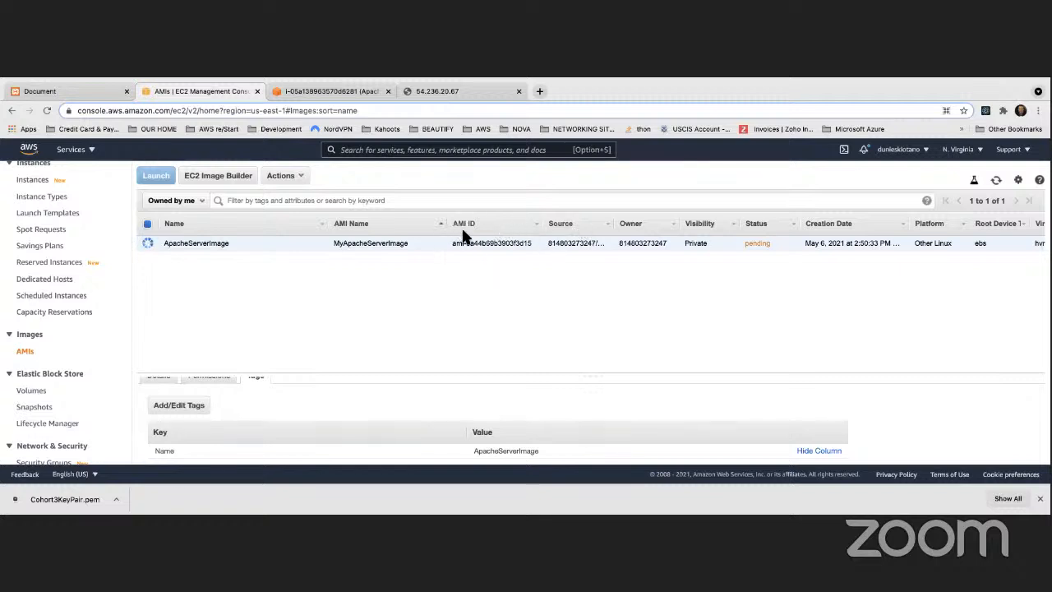
drag(454, 243, 518, 242)
click(615, 224)
mouse_move(614, 225)
mouse_down()
mouse_move(633, 223)
mouse_move(606, 224)
mouse_up()
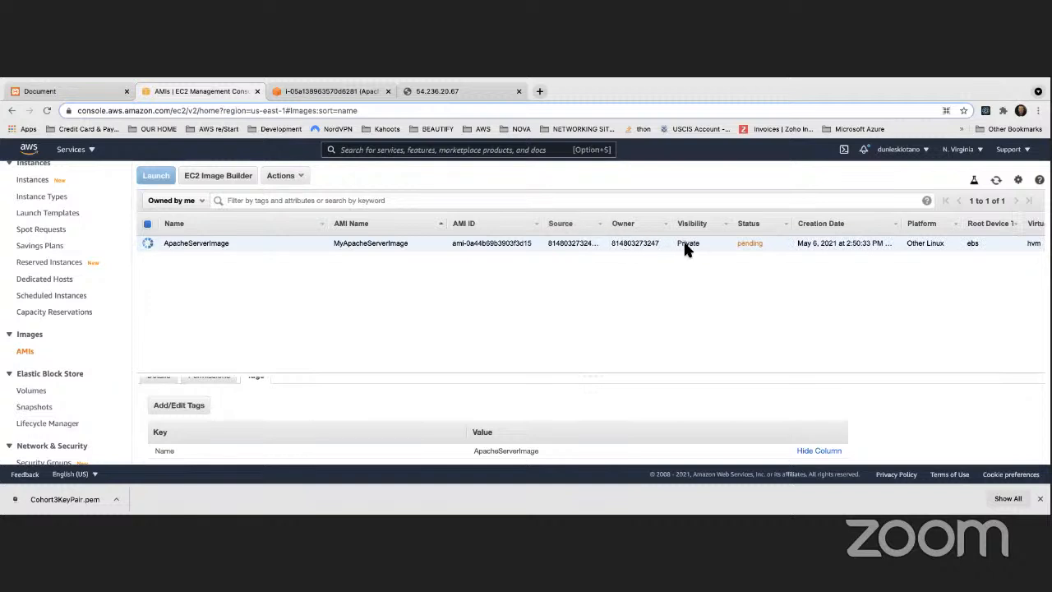
drag(675, 243, 701, 243)
click(966, 245)
scroll(1011, 236, right, 2)
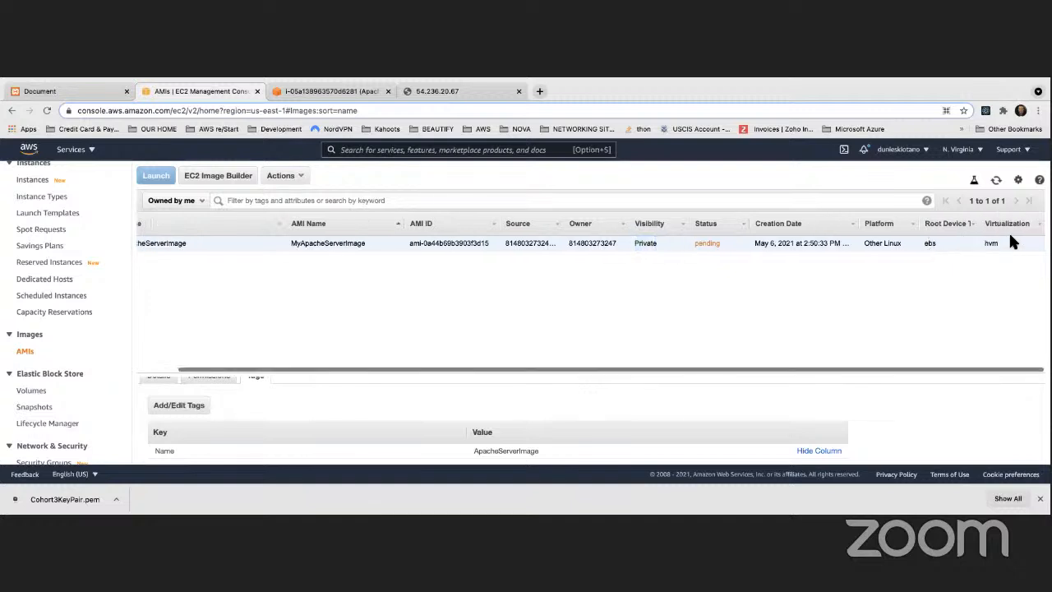
scroll(993, 241, left, 2)
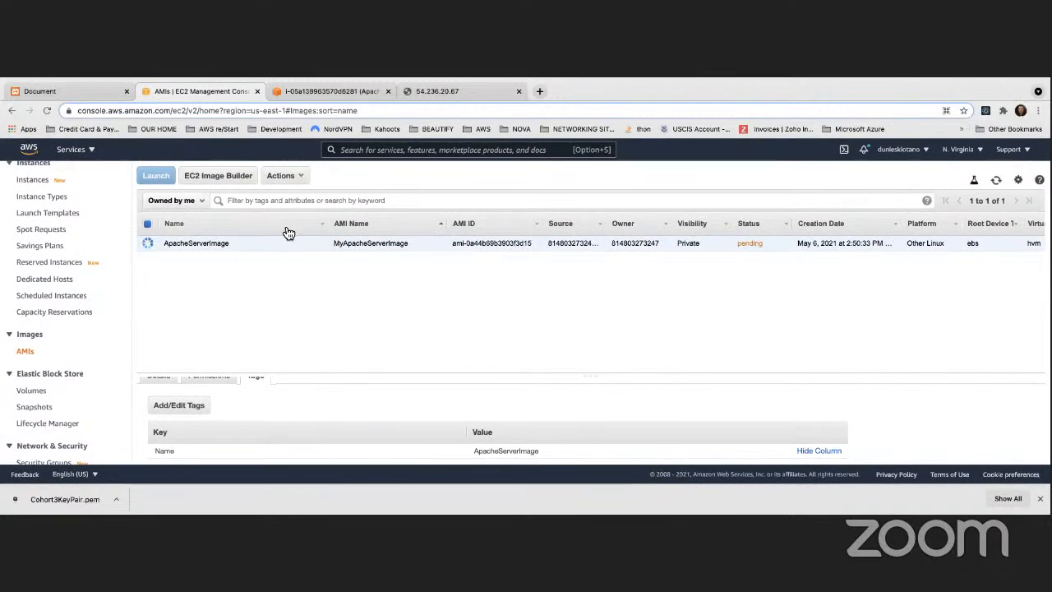
Refresh the AMI list and confirm ApacheServerImage is still pending
click(996, 180)
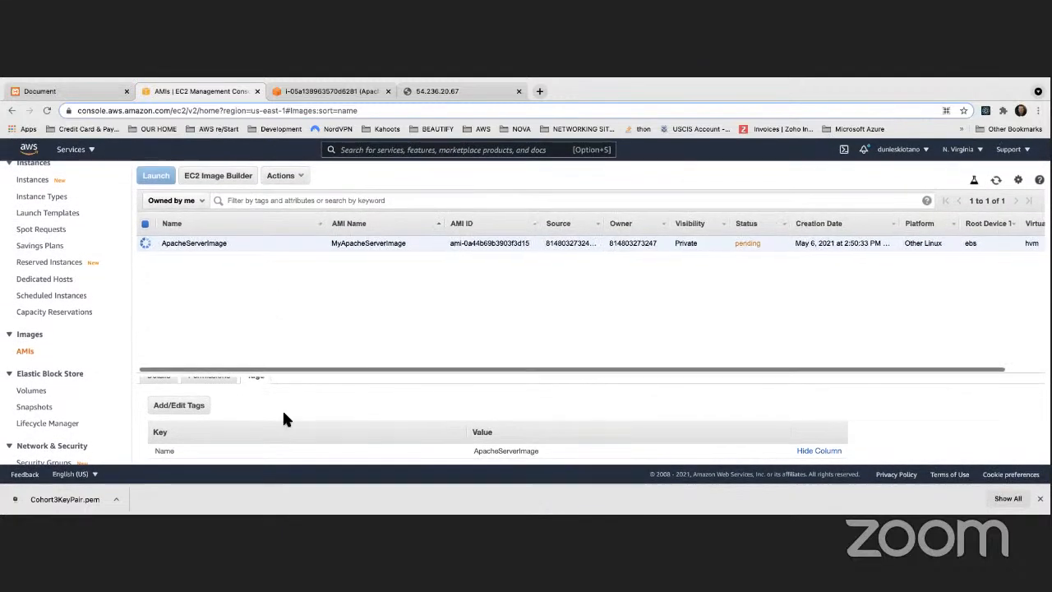
scroll(277, 397, up, 2)
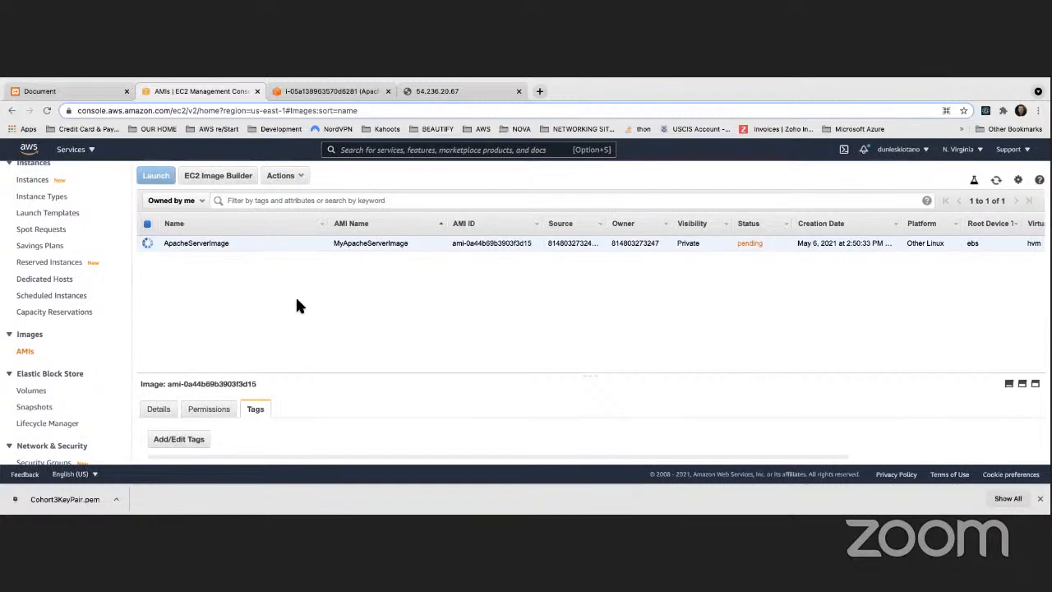
key(ctrl+Left)
key(ctrl+Right)
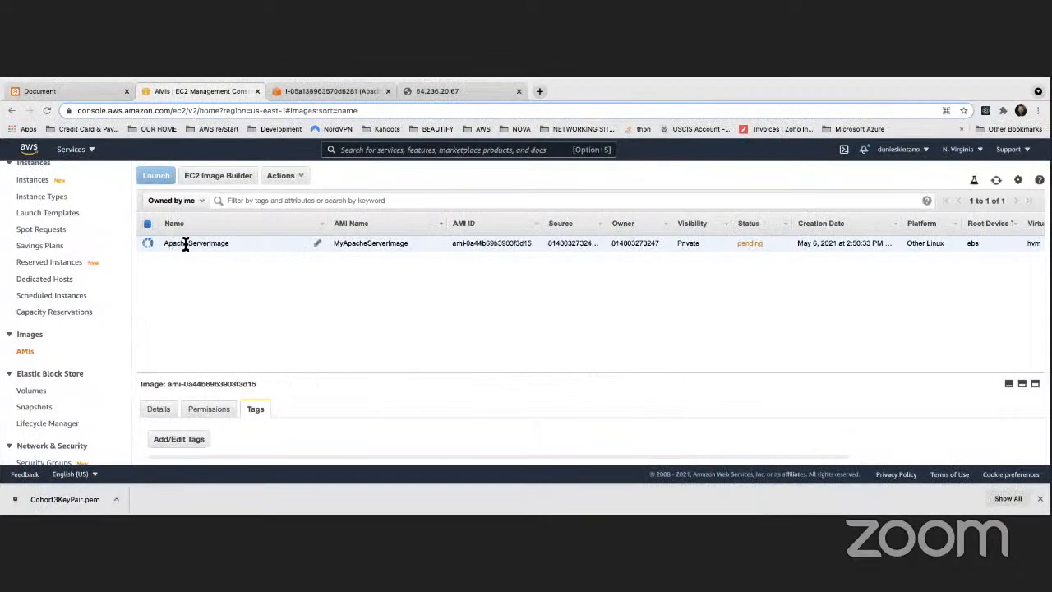
drag(166, 243, 228, 244)
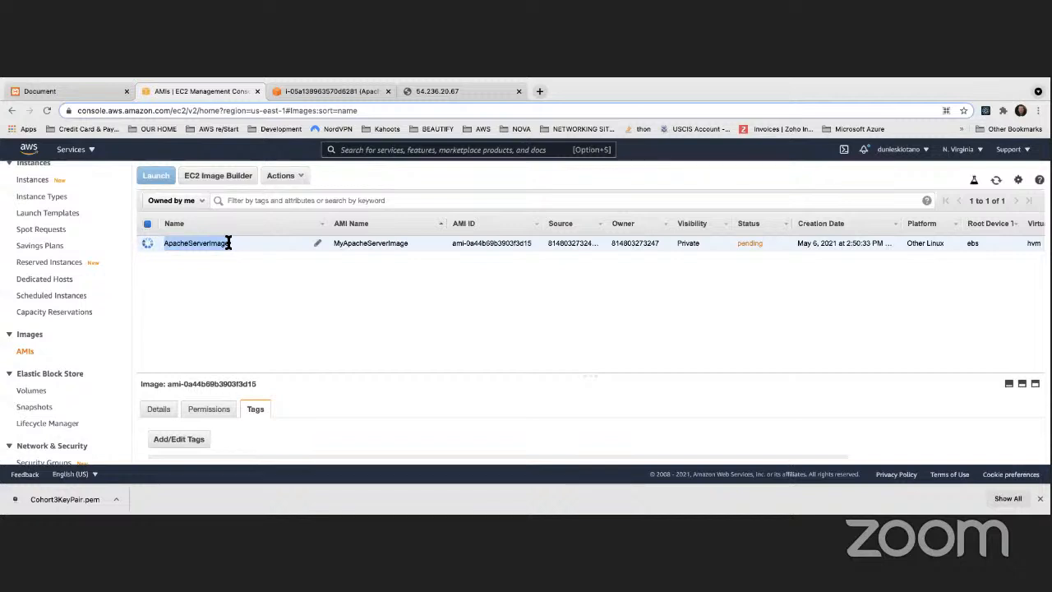
click(228, 243)
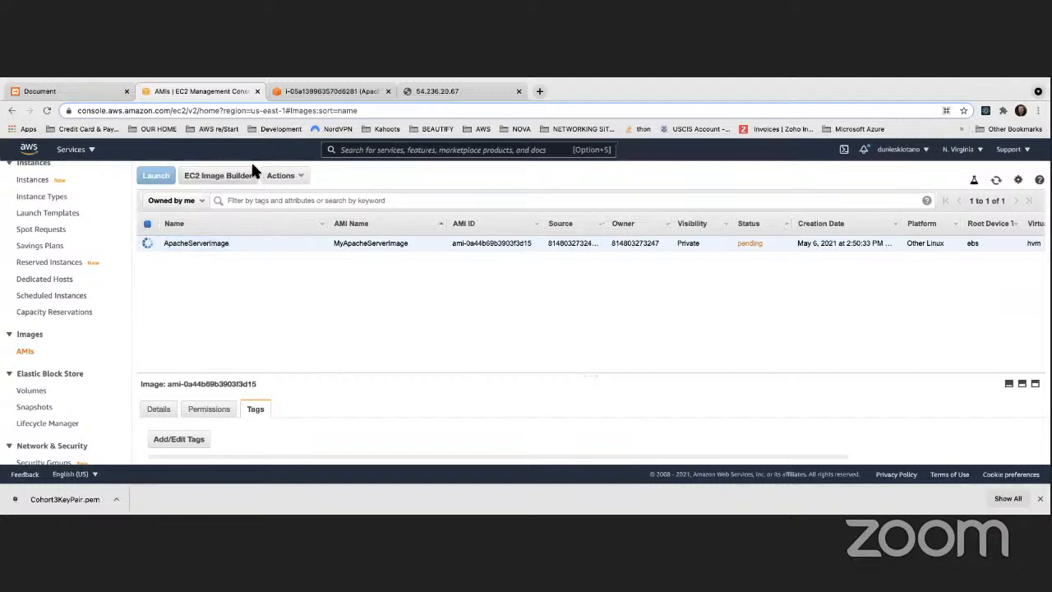
scroll(61, 230, up, 3)
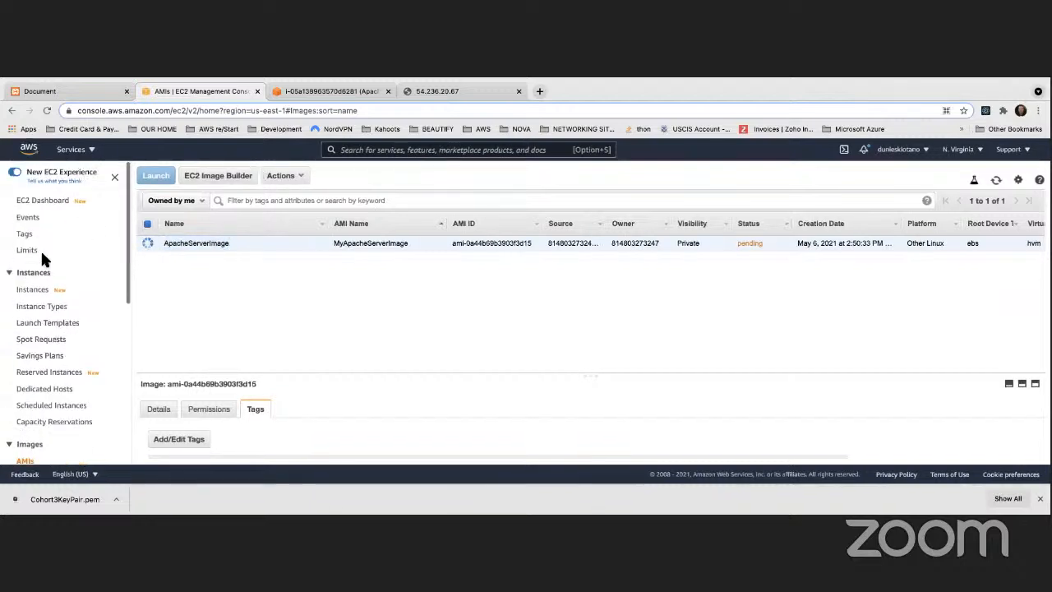
Open the running Apache Web Server instance's details and scroll down to its AMI ID
click(33, 290)
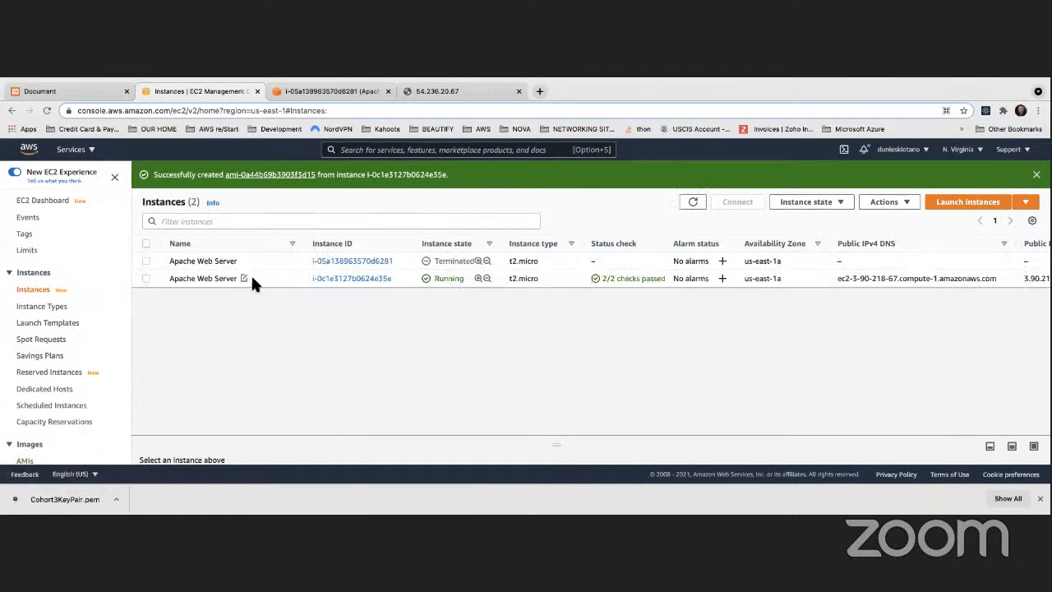
click(362, 278)
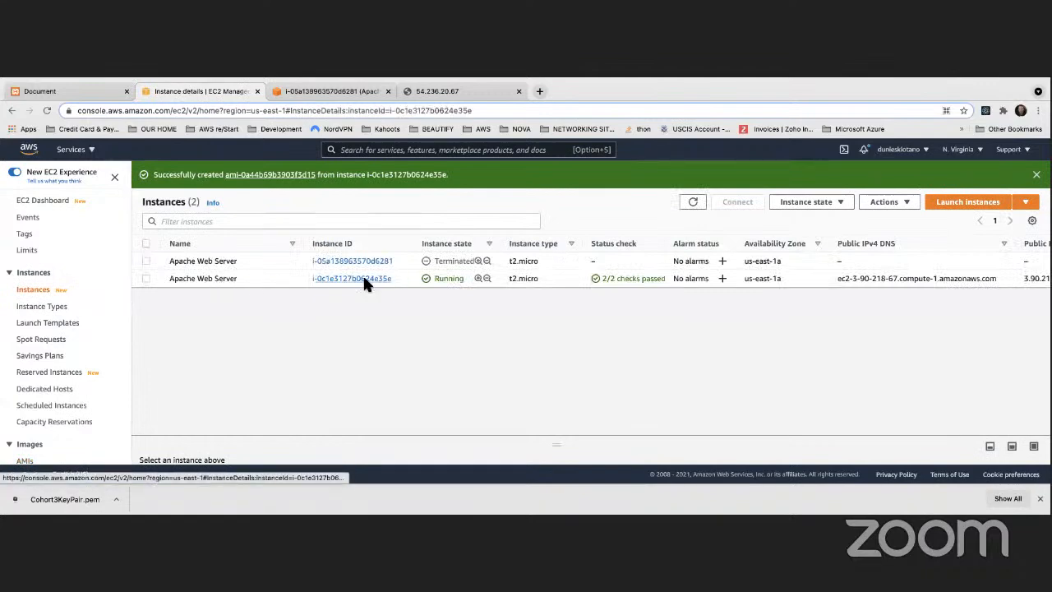
scroll(366, 331, down, 1)
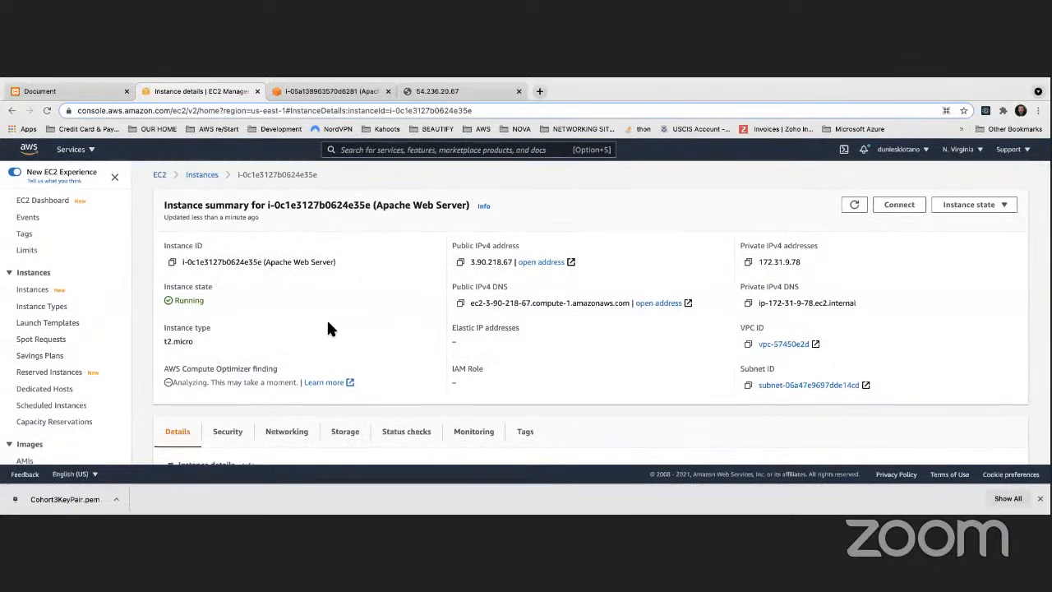
scroll(328, 329, down, 3)
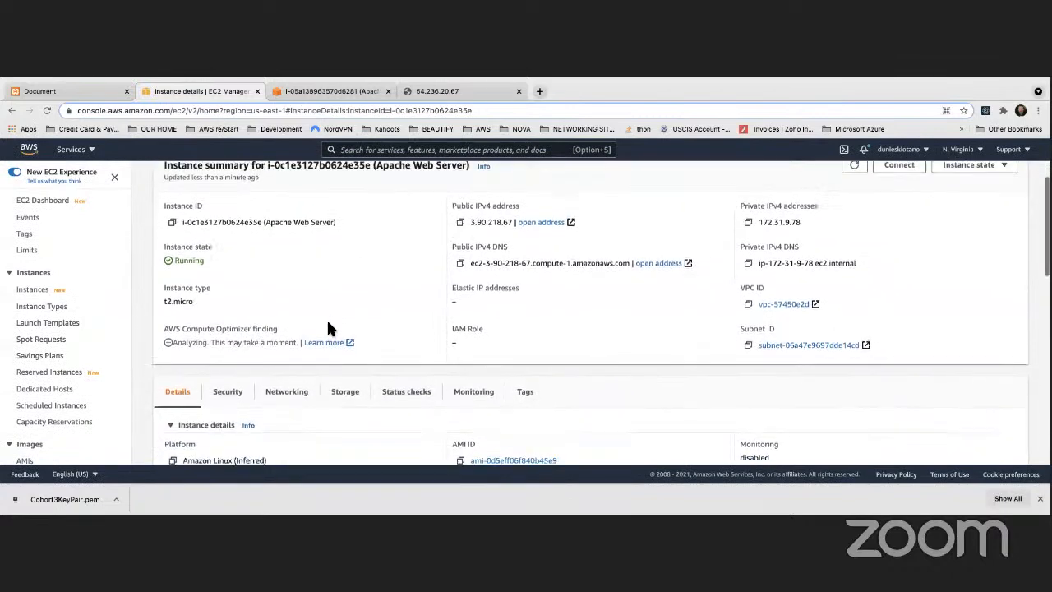
scroll(329, 325, down, 1)
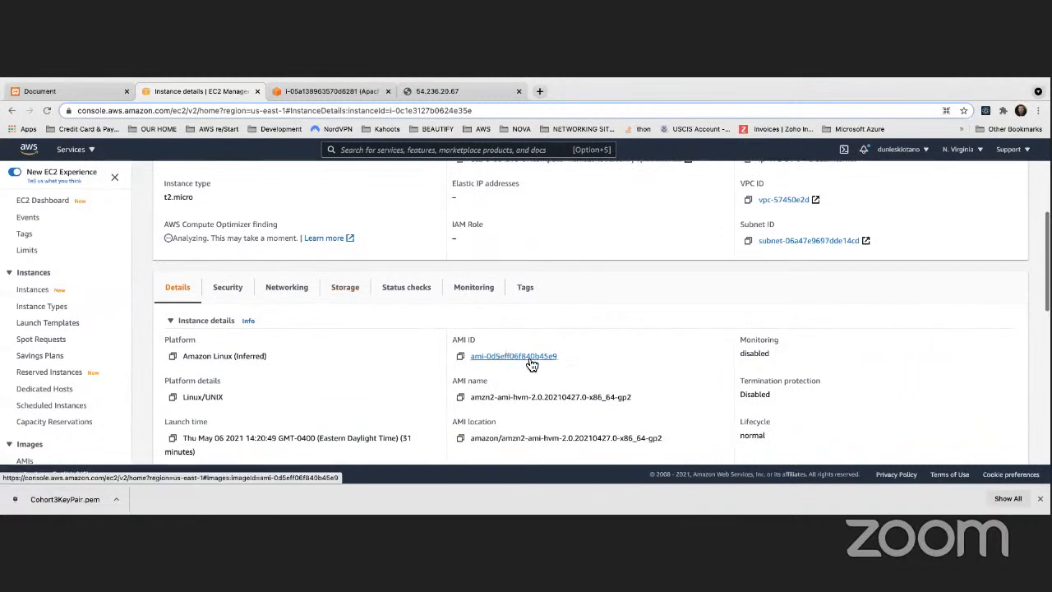
Highlight AMI ID ami-0d5eff06f840b45e9, then open the console home in a new tab
drag(558, 356, 470, 356)
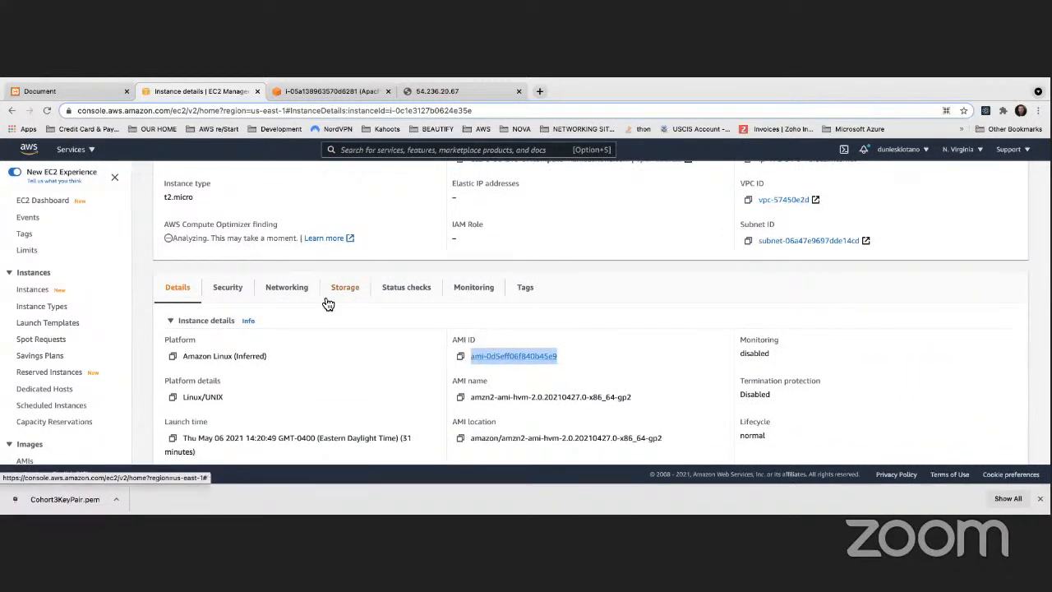
scroll(164, 277, up, 1)
right_click(33, 148)
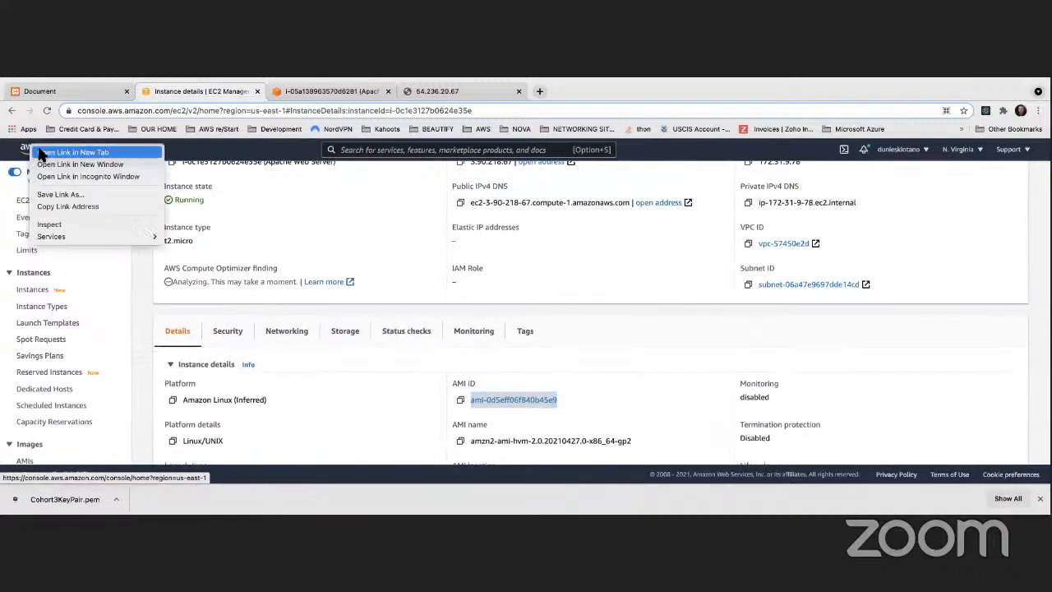
click(72, 152)
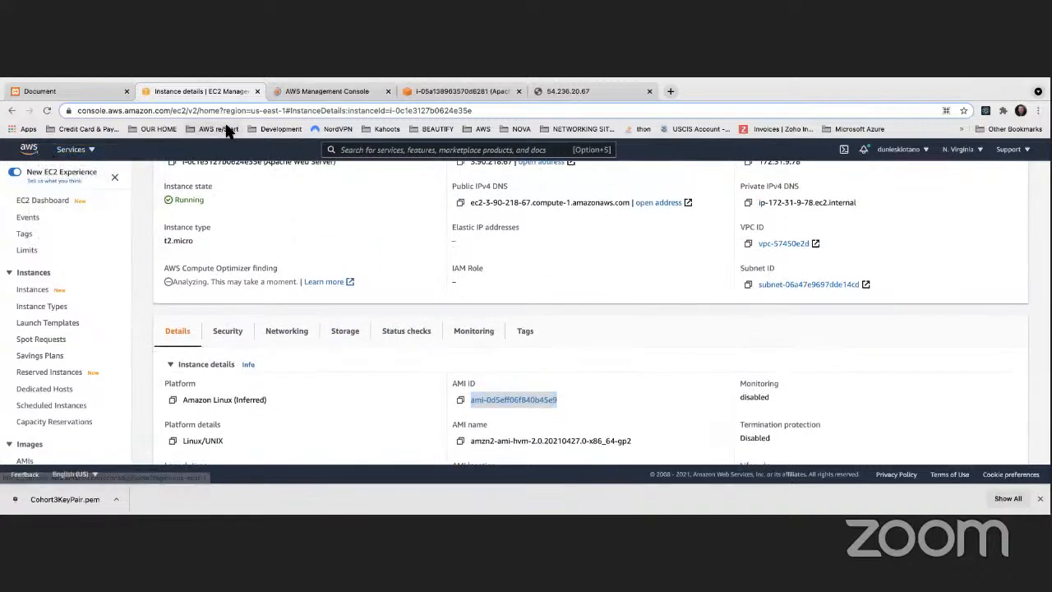
In the new tab, list EC2 AMIs sorted by Source descending, then return to the instance details
key(ctrl+Tab)
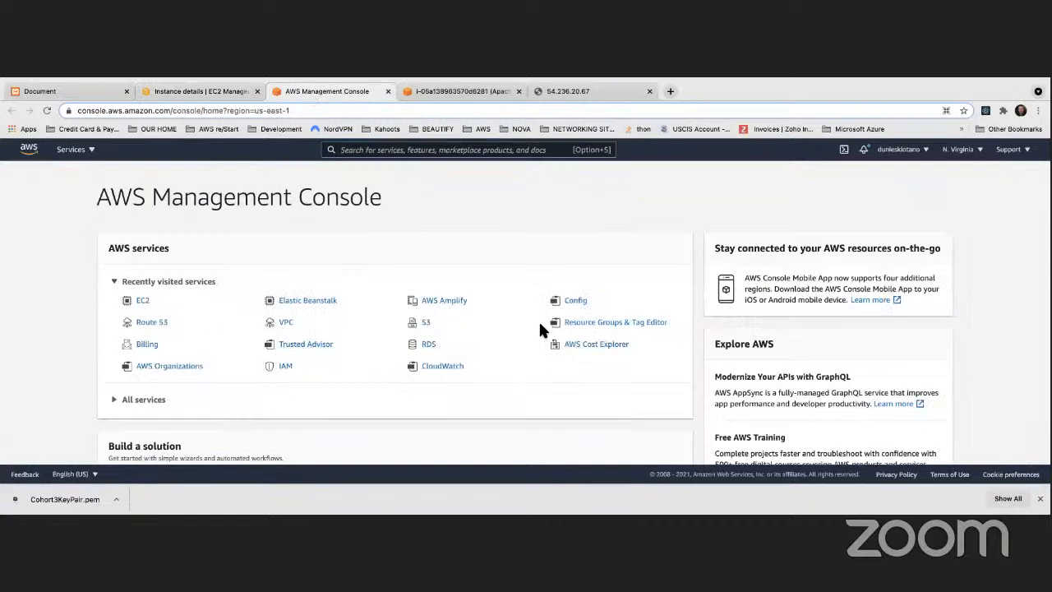
click(142, 301)
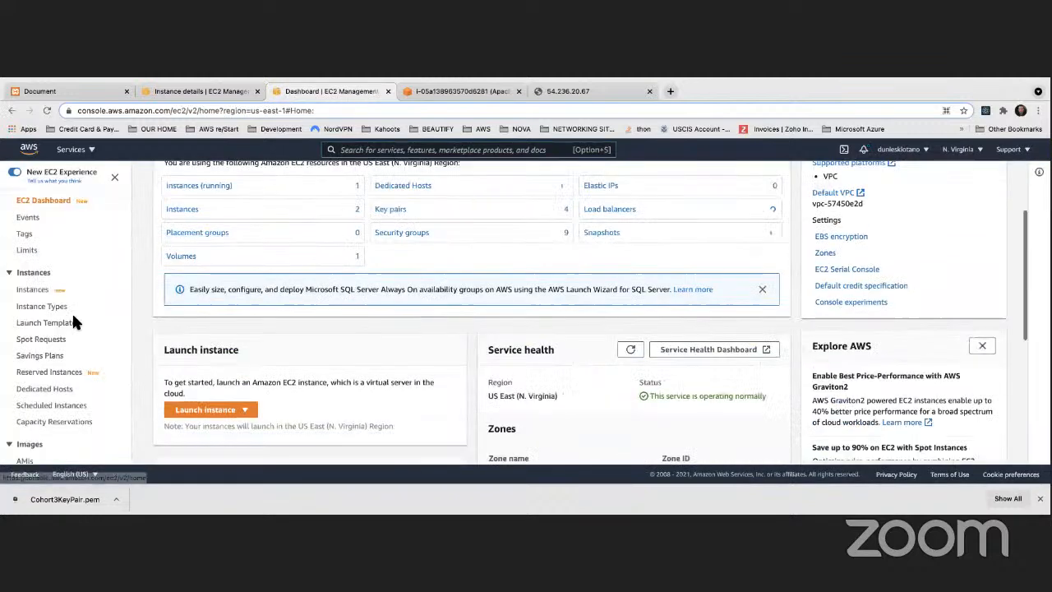
scroll(71, 322, down, 5)
click(30, 276)
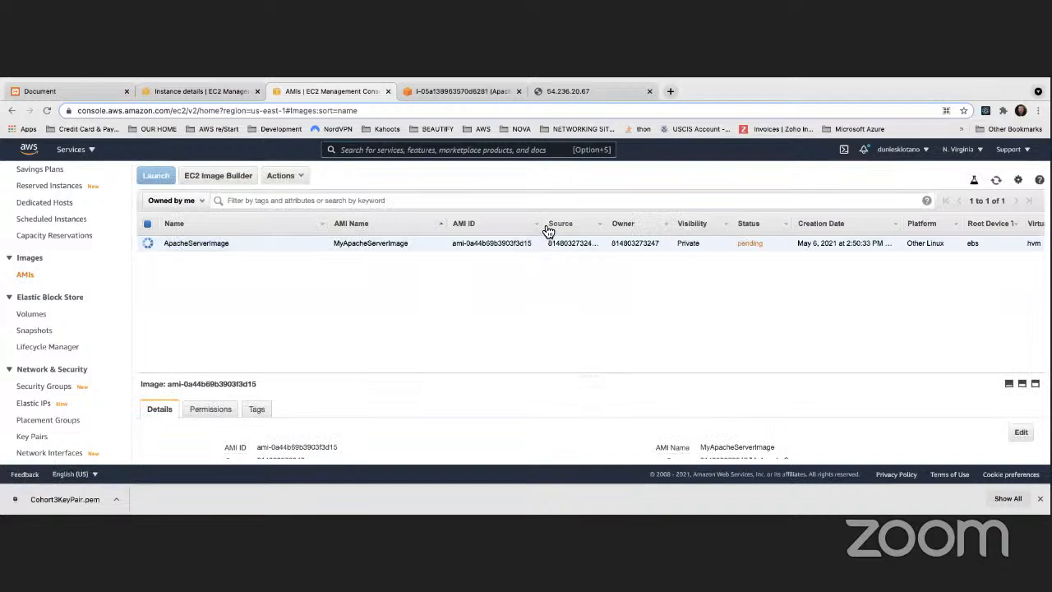
click(547, 229)
click(563, 227)
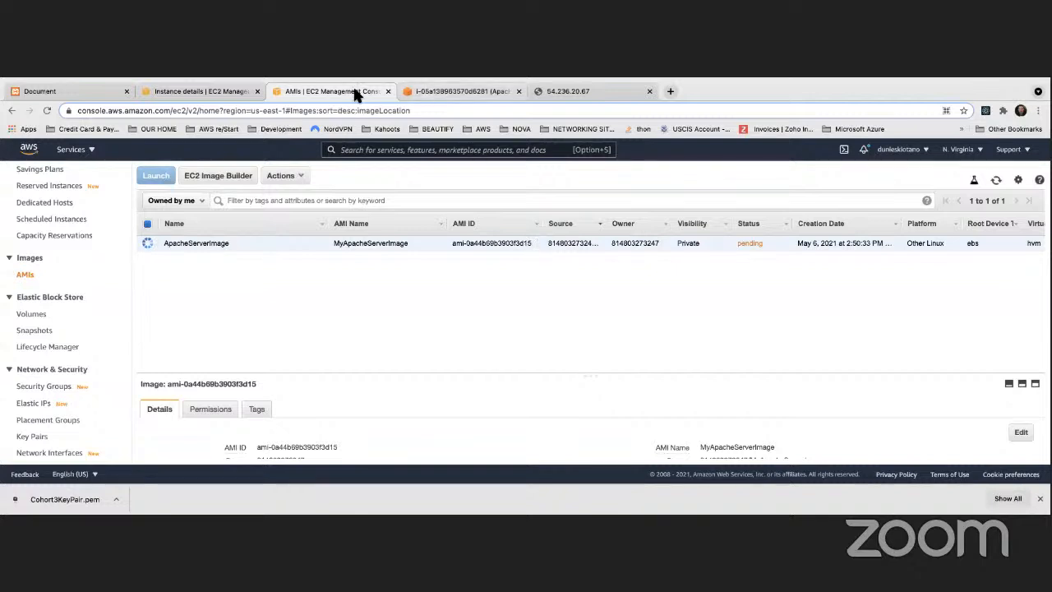
click(164, 91)
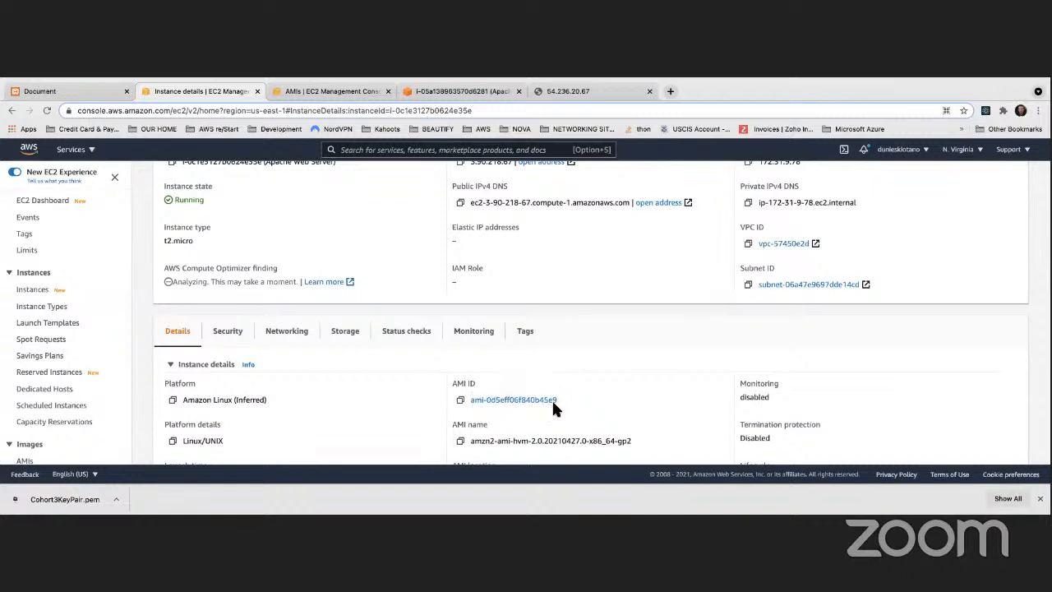
drag(560, 396, 470, 401)
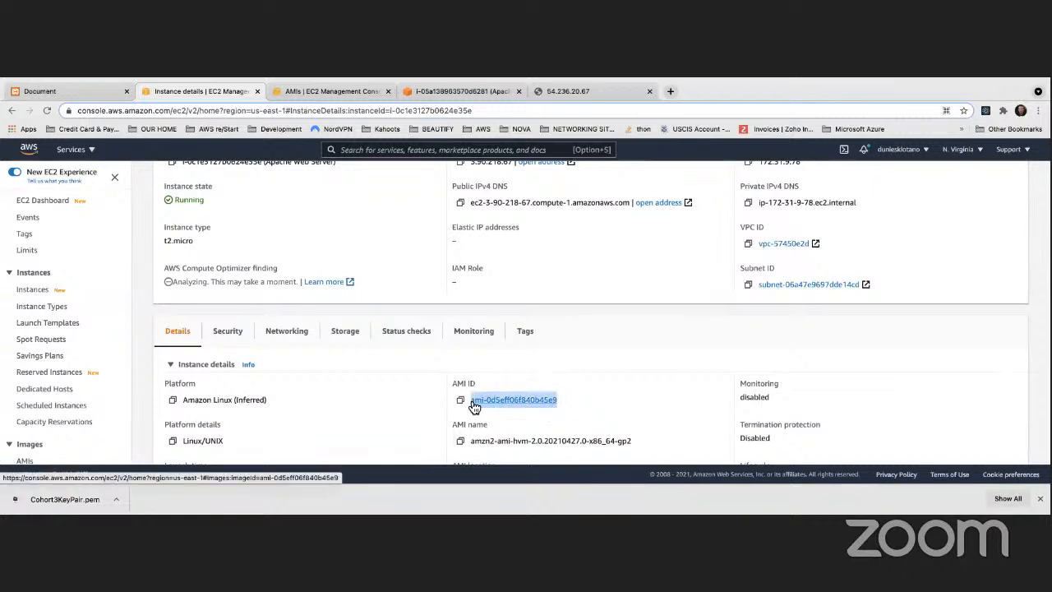
click(351, 93)
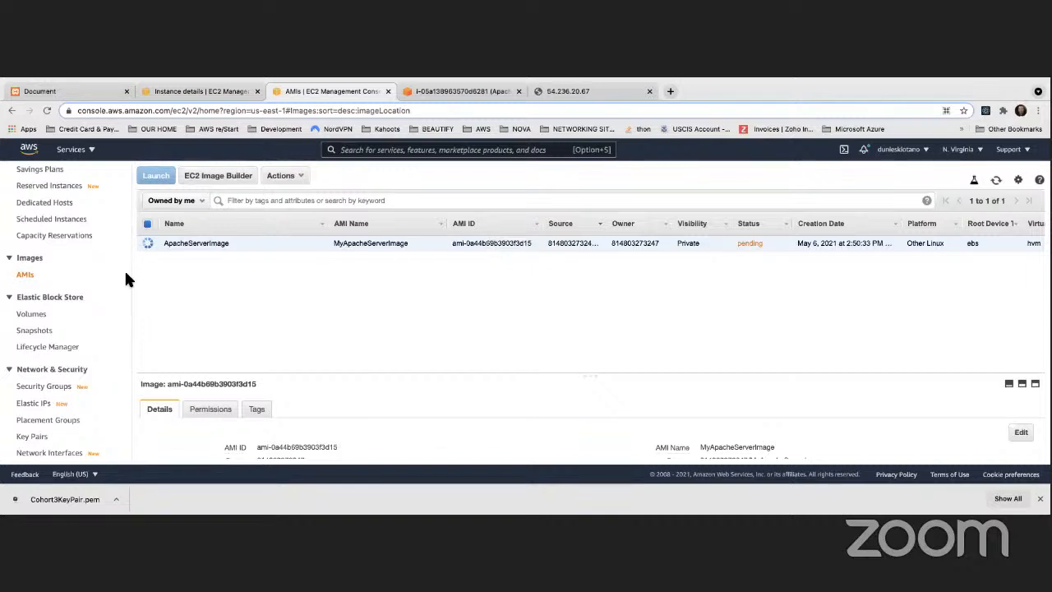
scroll(45, 276, up, 5)
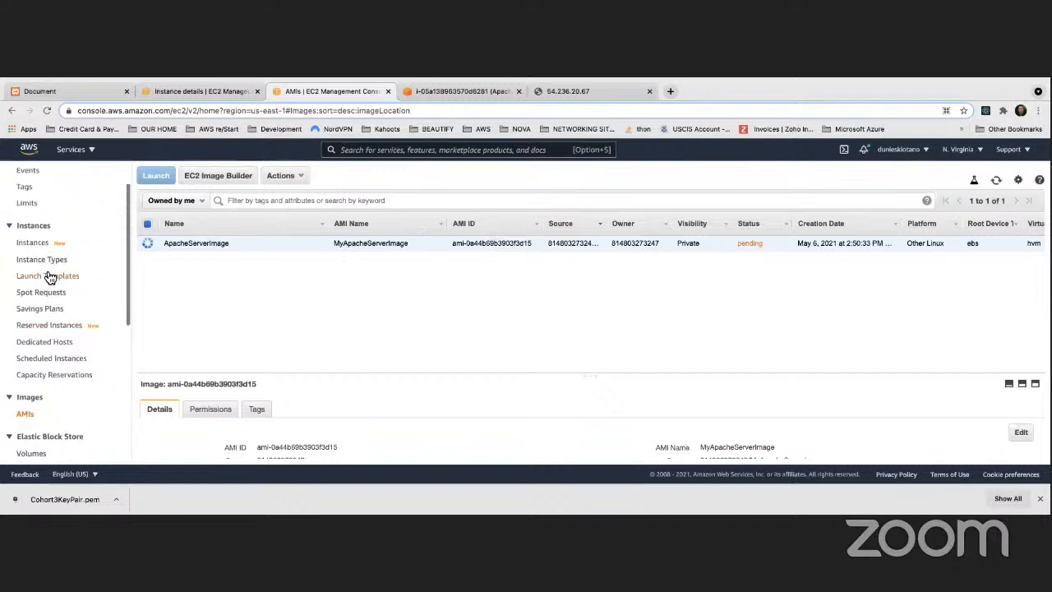
click(209, 92)
scroll(256, 274, up, 3)
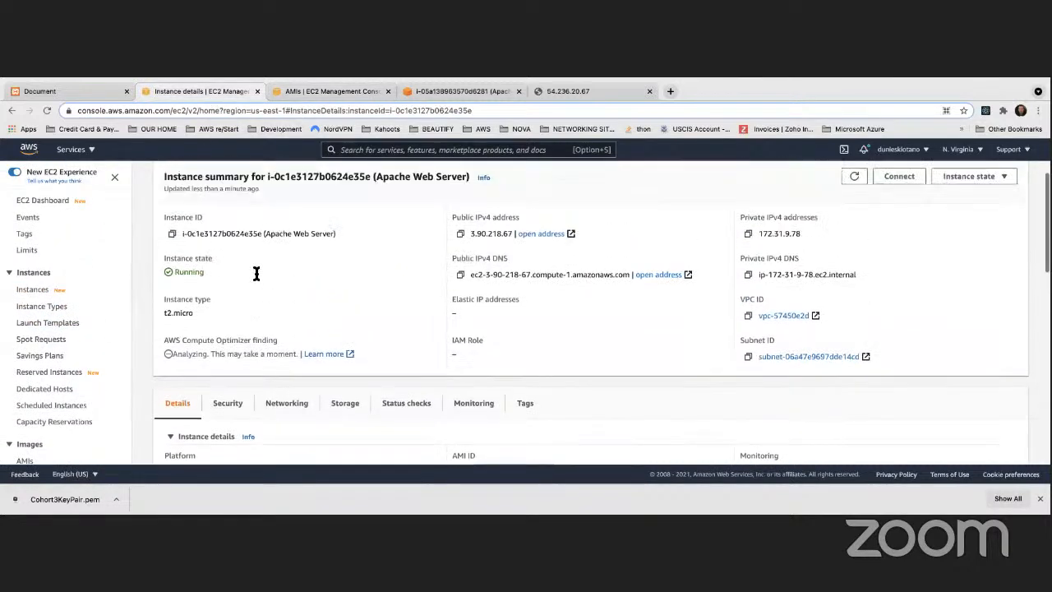
scroll(38, 218, down, 1)
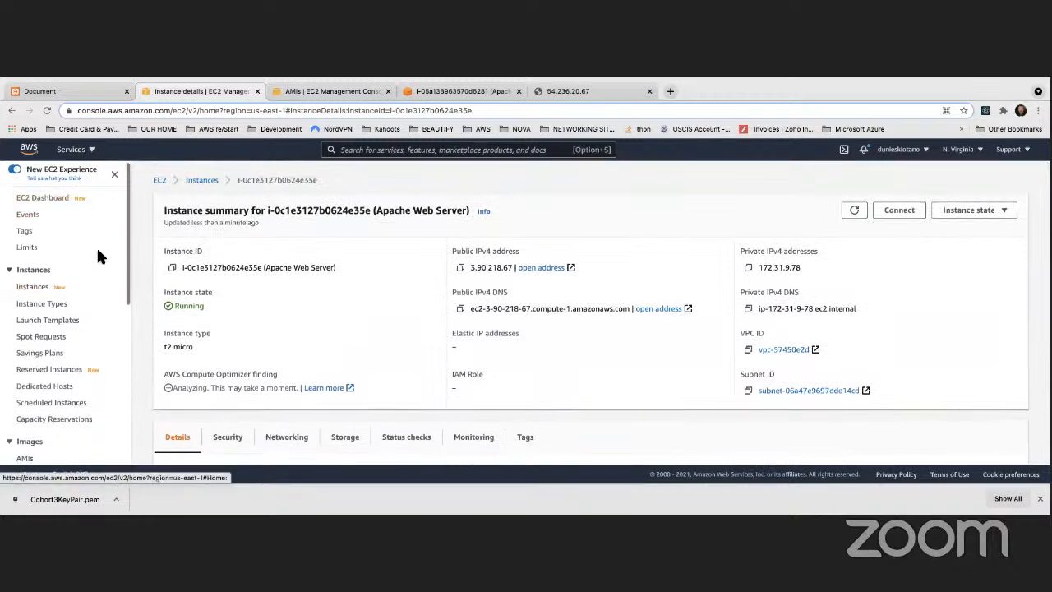
scroll(78, 230, up, 1)
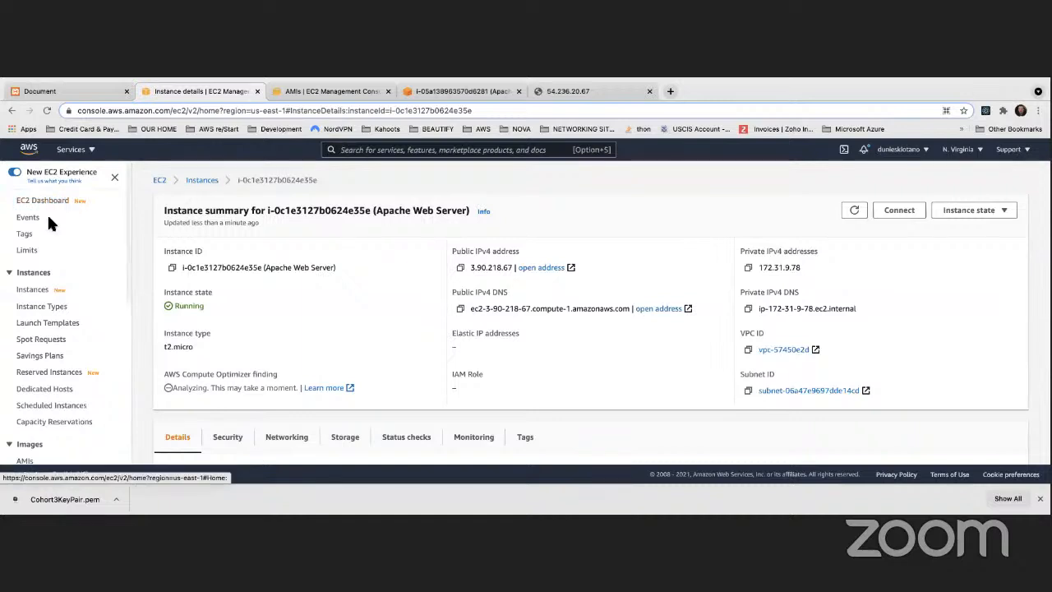
scroll(48, 222, down, 2)
scroll(349, 271, down, 2)
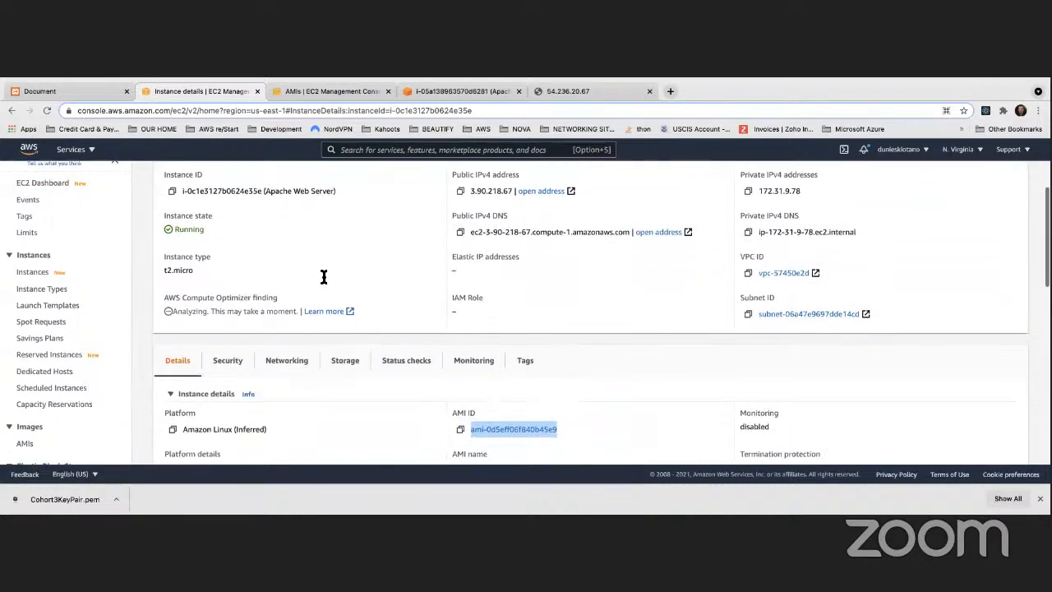
scroll(71, 341, down, 5)
scroll(225, 356, down, 5)
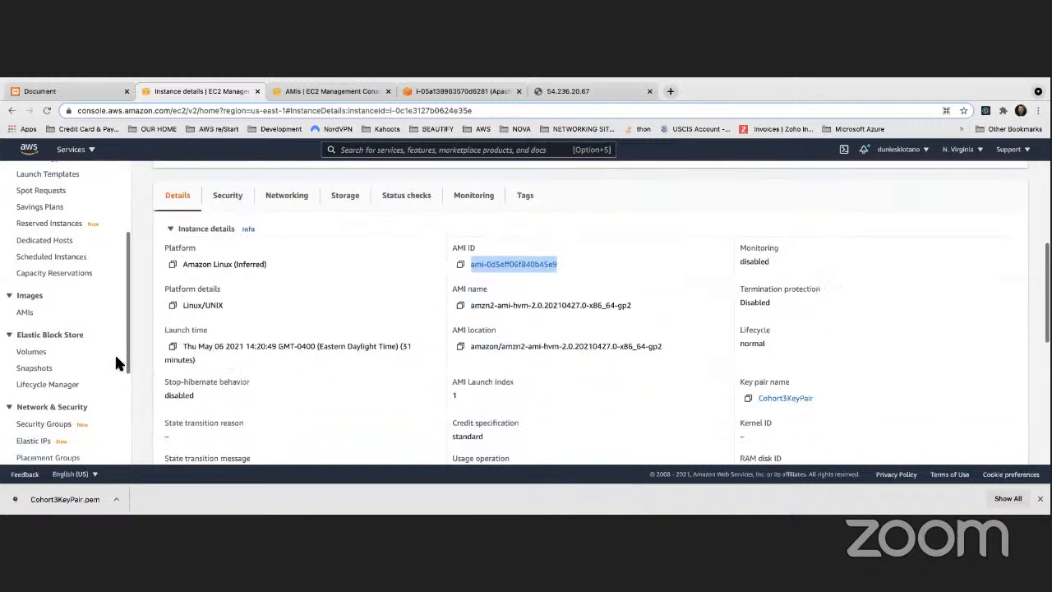
scroll(113, 351, down, 2)
scroll(113, 351, down, 3)
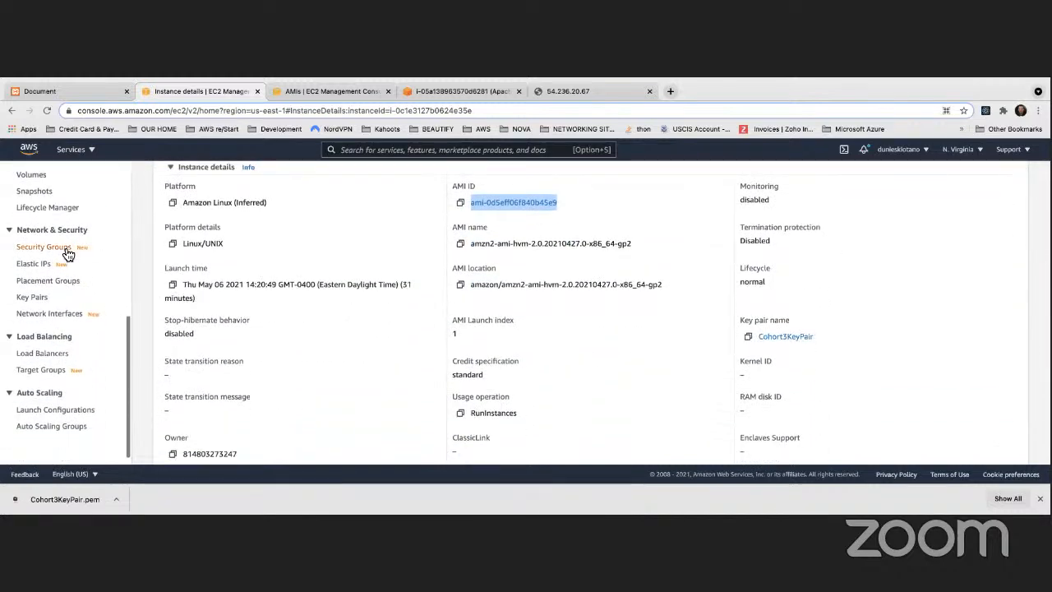
scroll(55, 249, up, 2)
scroll(58, 230, down, 1)
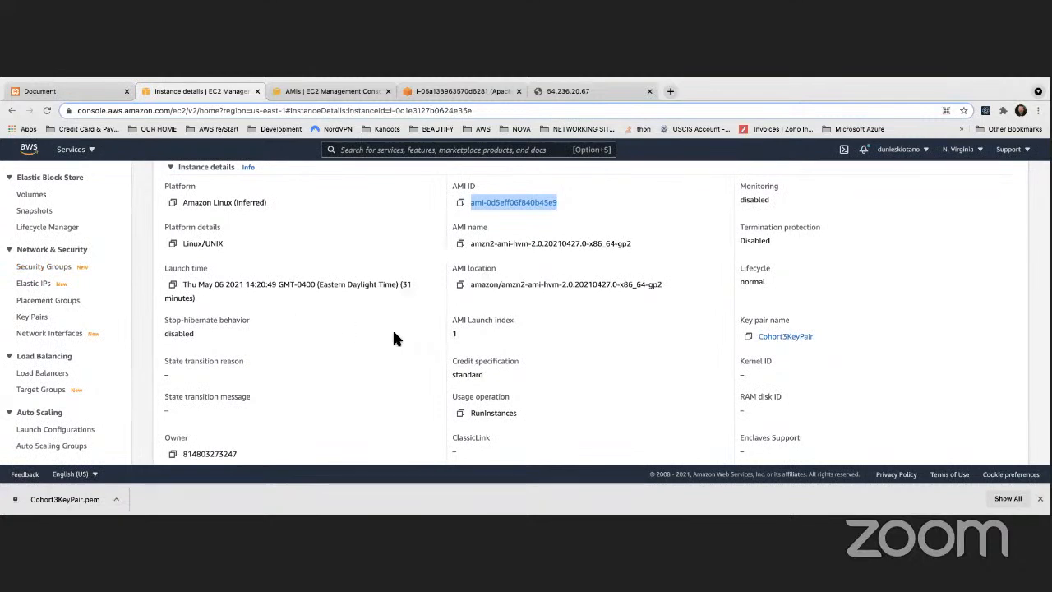
scroll(391, 337, up, 5)
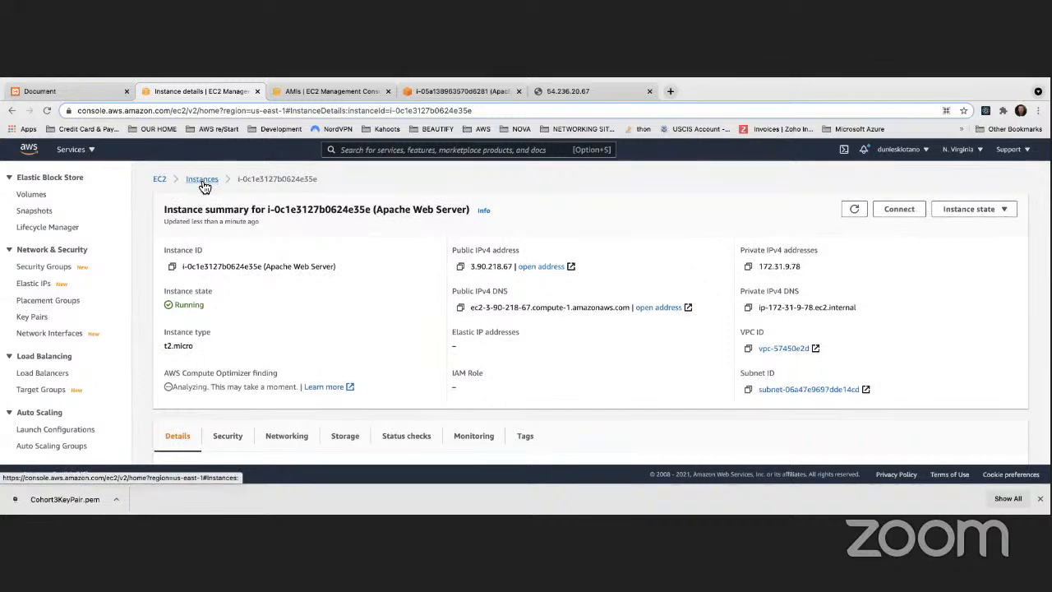
Refresh the AMI list until MyApacheServerImage shows available, then go back to the instance details
click(311, 94)
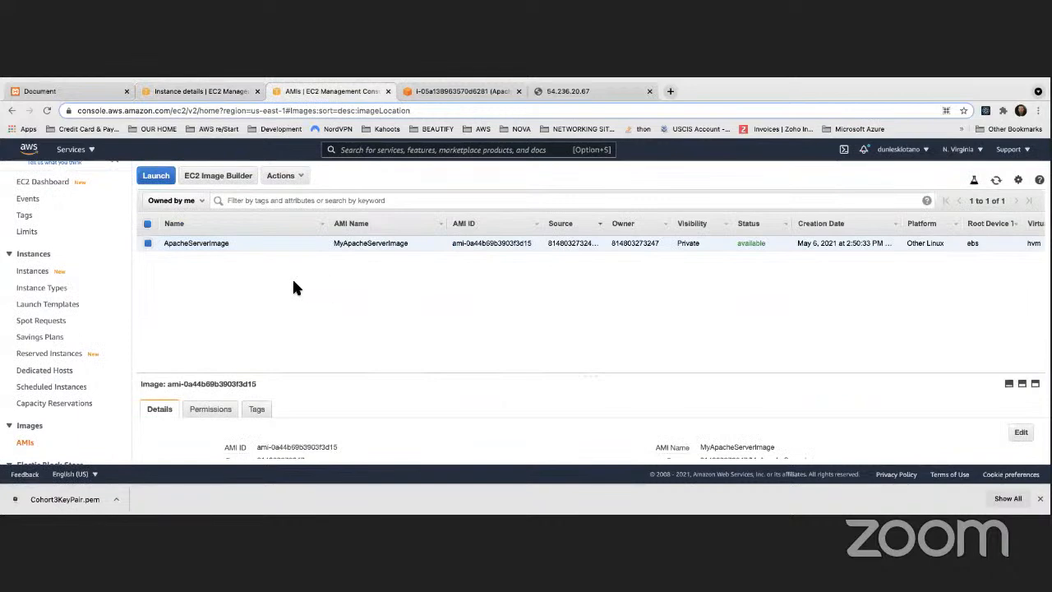
click(172, 90)
scroll(93, 280, up, 10)
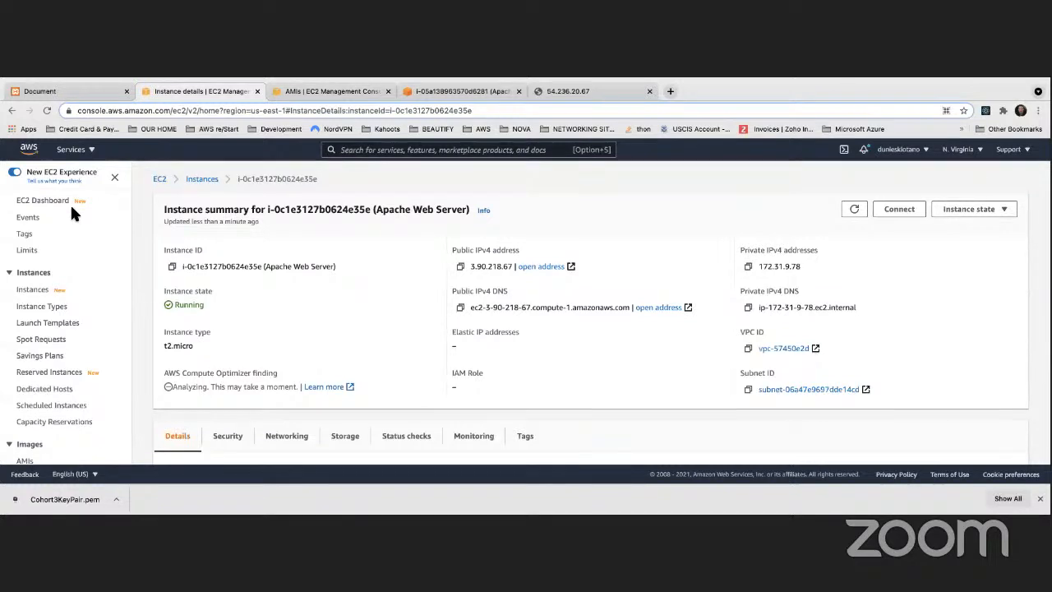
click(325, 92)
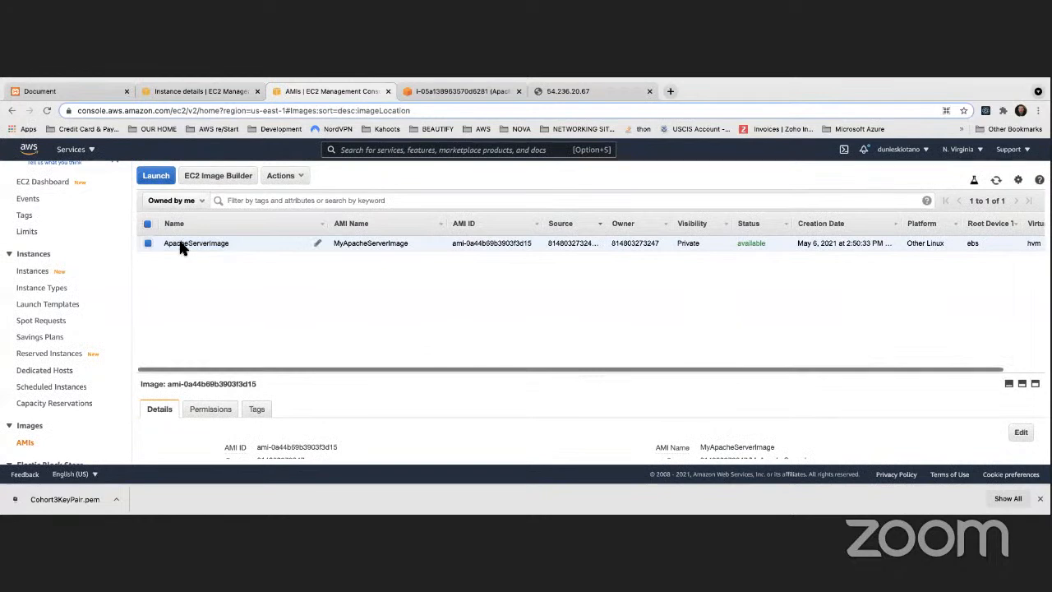
click(996, 180)
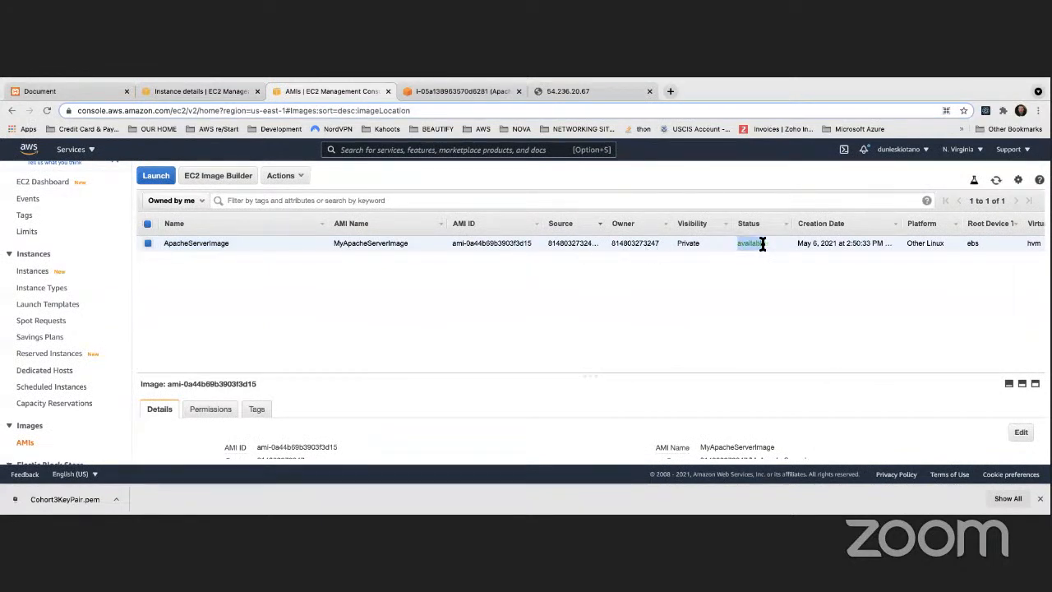
click(230, 94)
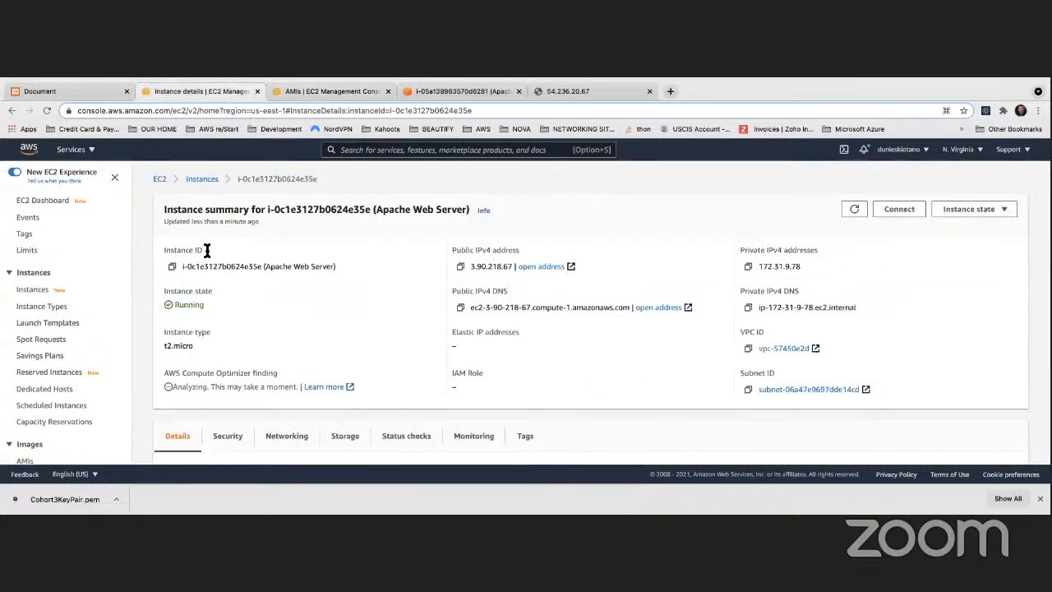
Terminate the Apache Web Server instance i-0c1e3127b0624e35e and refresh the instance list
click(197, 181)
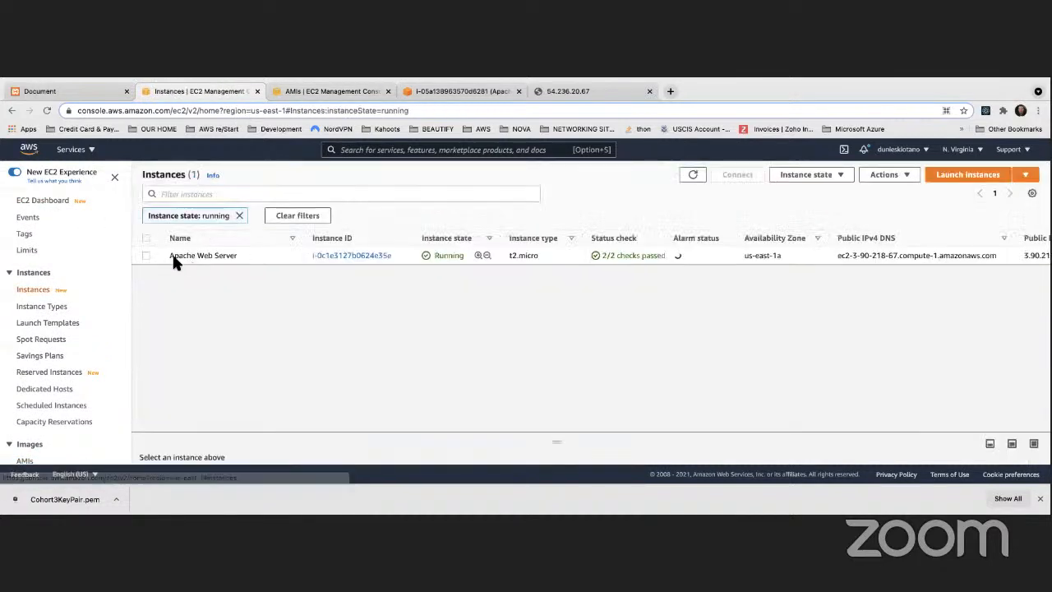
click(144, 254)
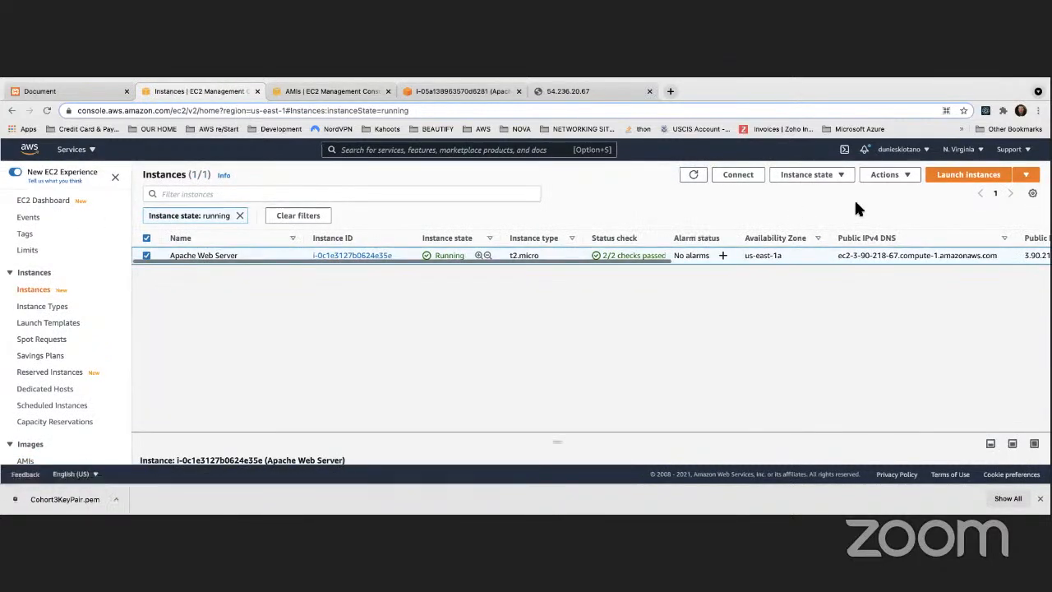
click(837, 176)
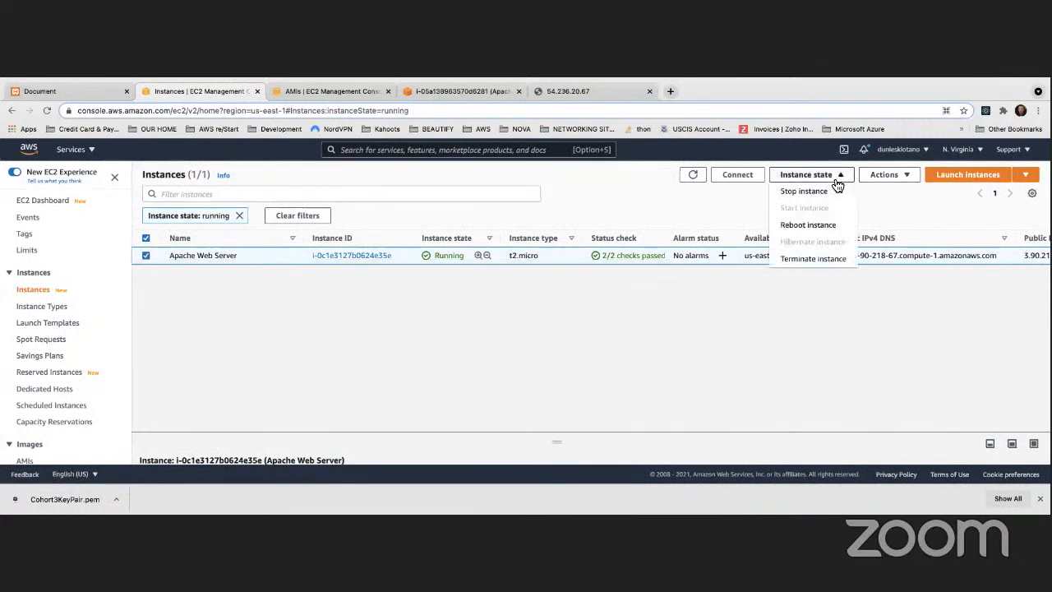
click(810, 260)
click(715, 373)
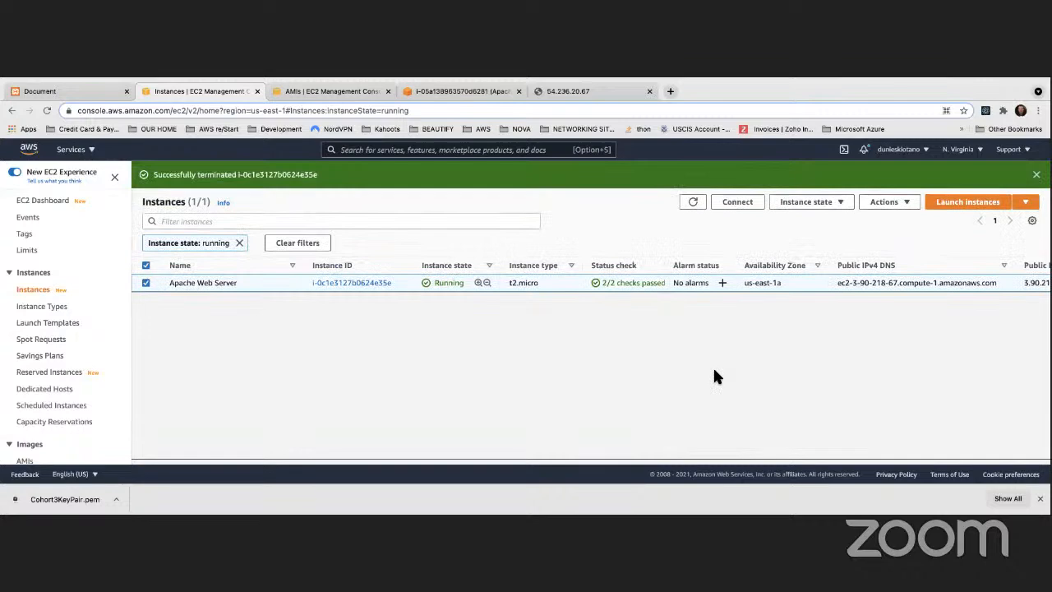
click(693, 203)
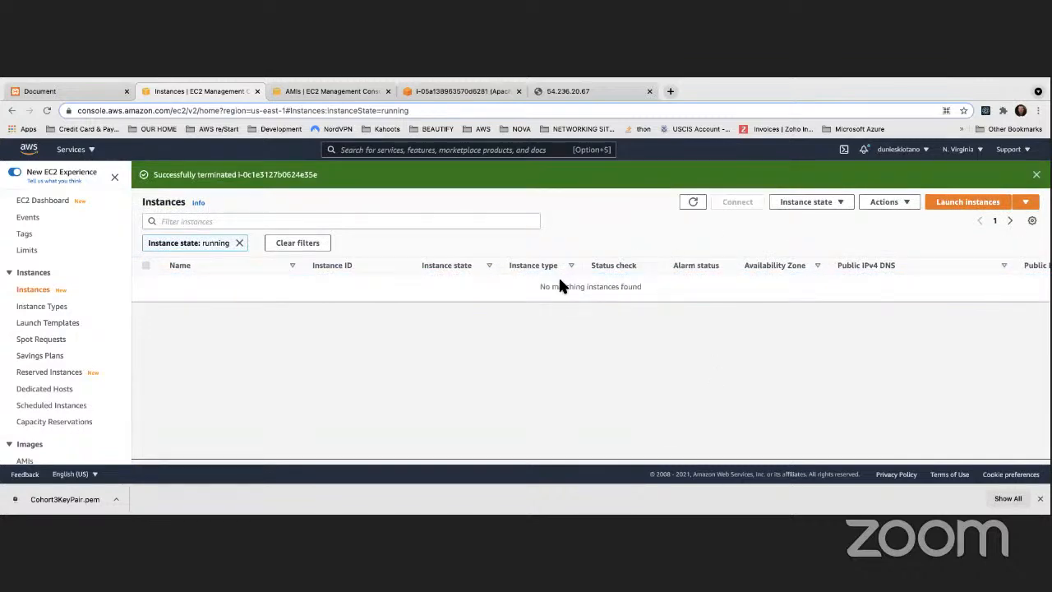
Remove the running-only filter to see the shutting-down instance, then deselect it
drag(535, 286, 641, 286)
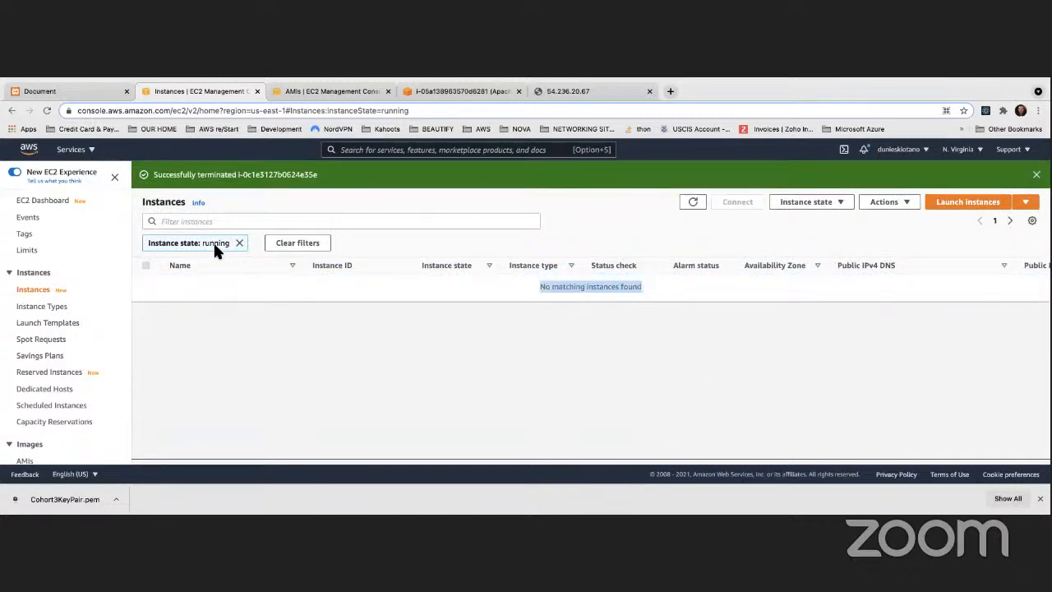
drag(202, 243, 235, 244)
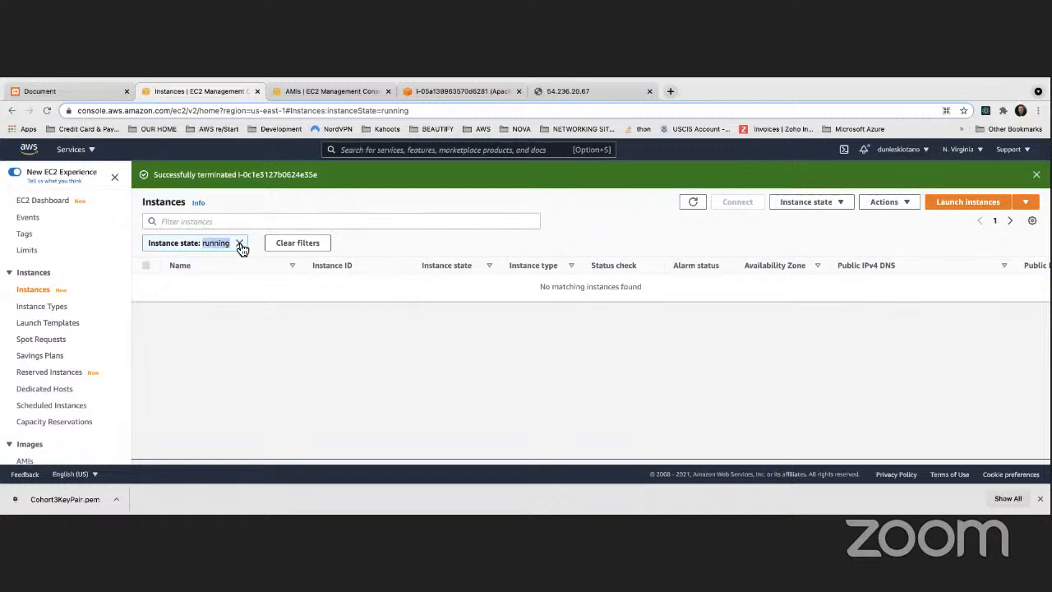
click(240, 244)
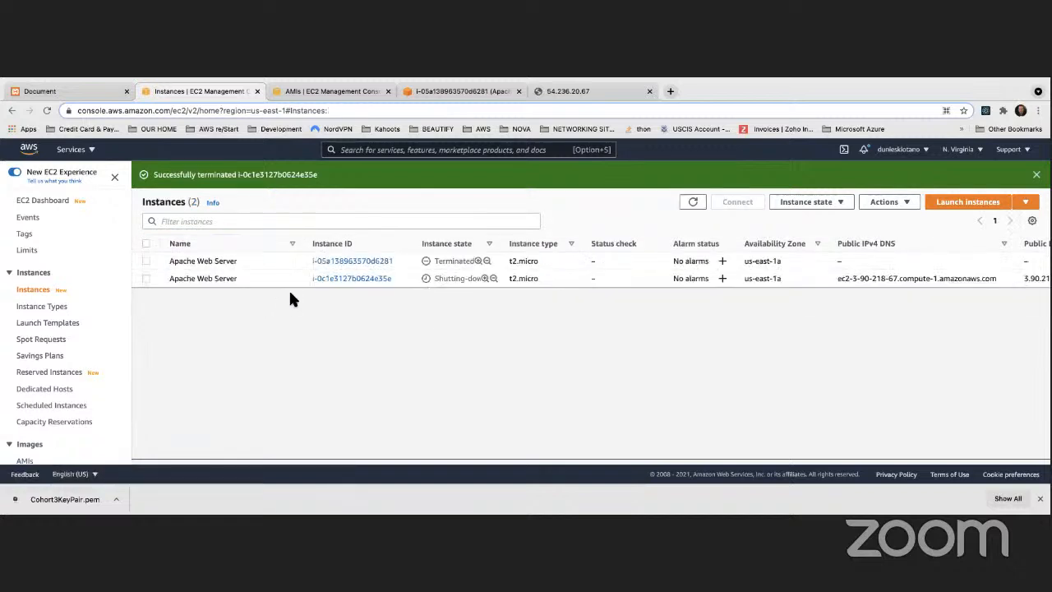
drag(433, 279, 485, 280)
click(461, 345)
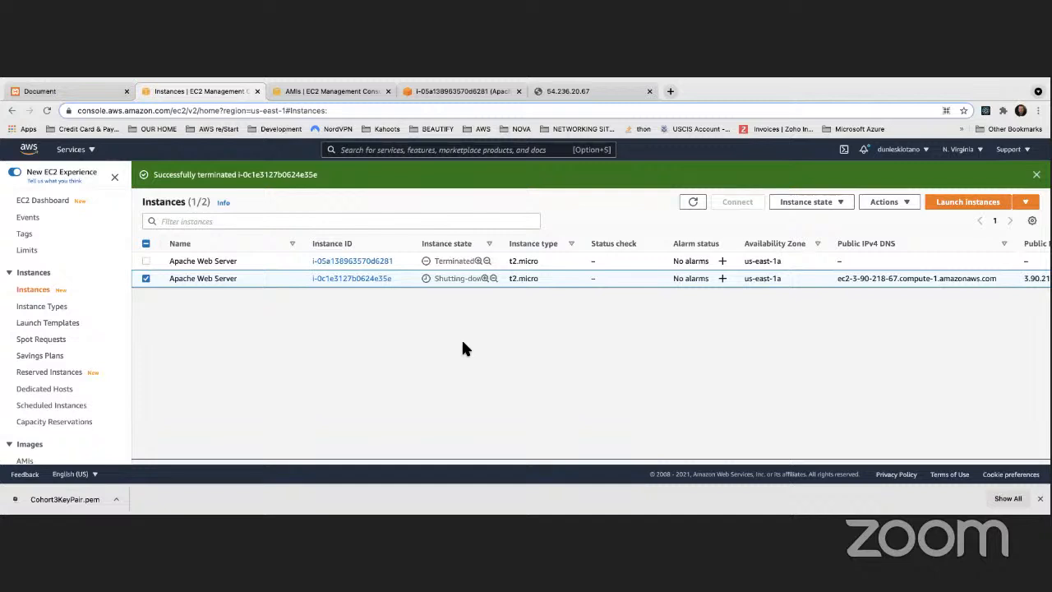
click(145, 278)
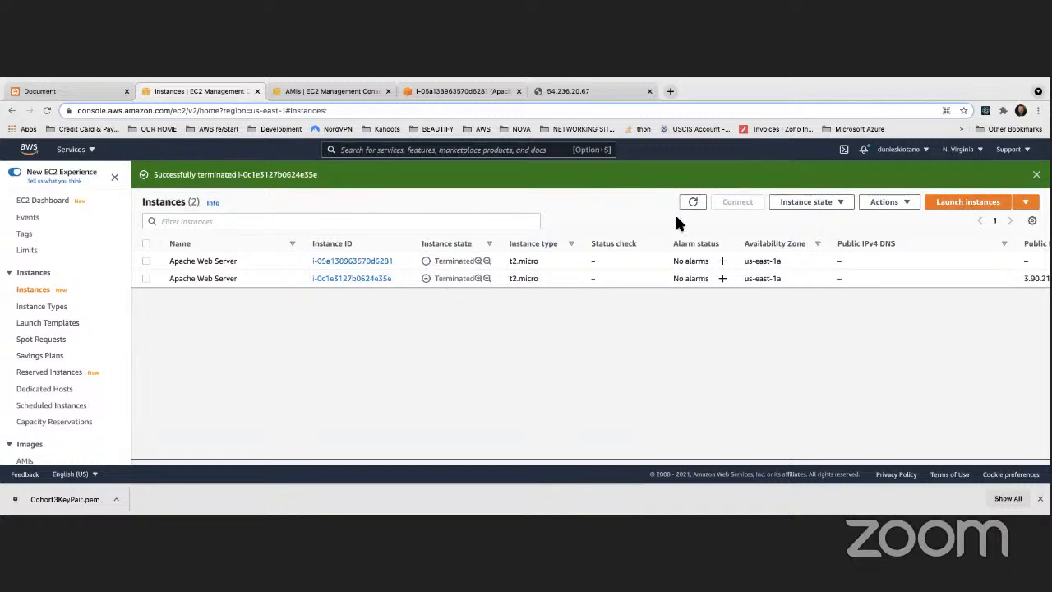
Start launching a new instance and list My AMIs to find MyApacheServerImage
click(959, 204)
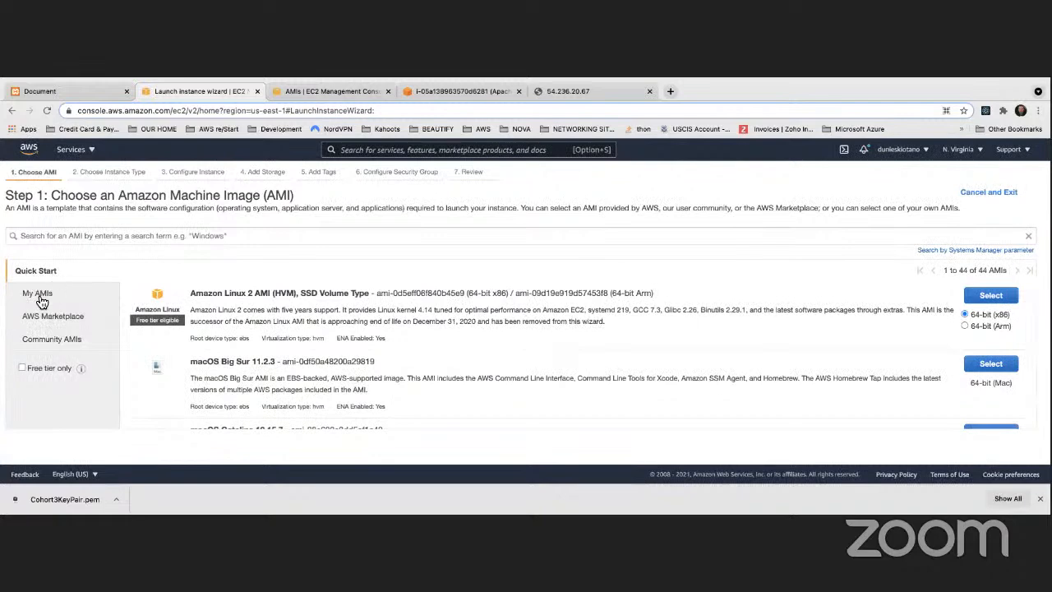
click(44, 300)
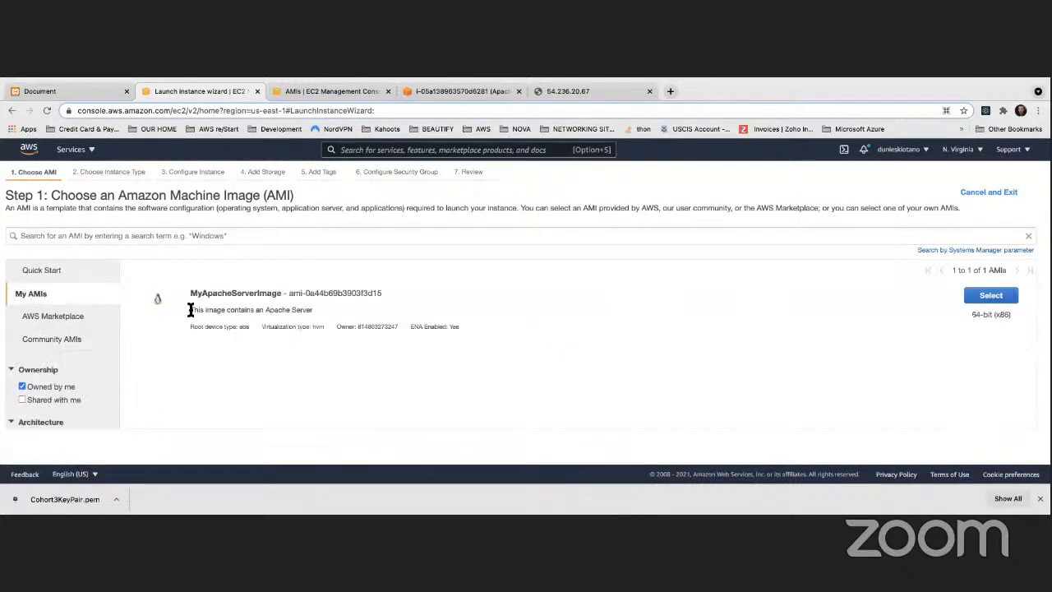
drag(192, 310, 280, 312)
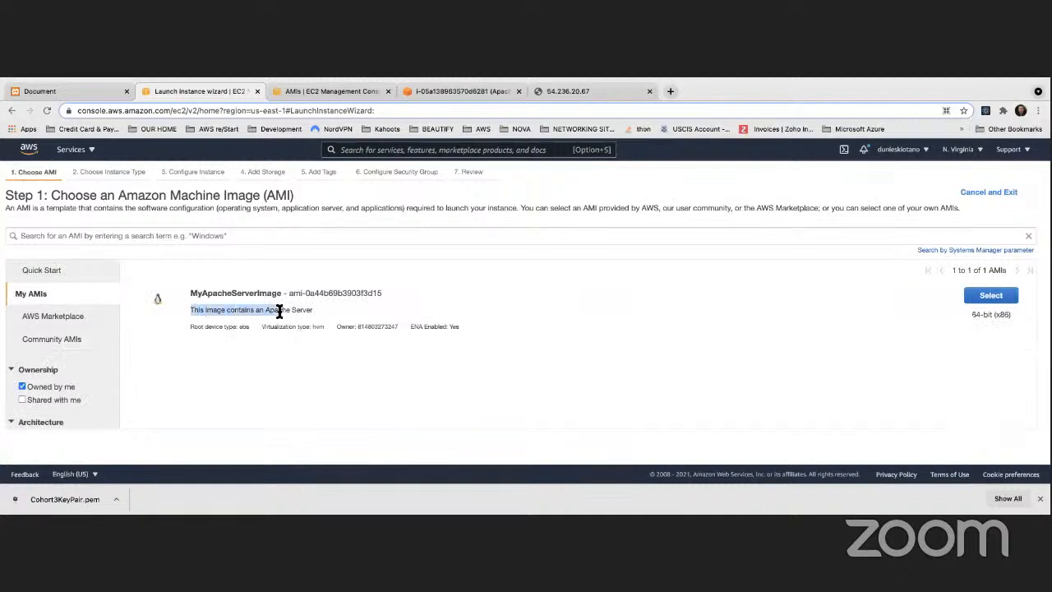
click(301, 311)
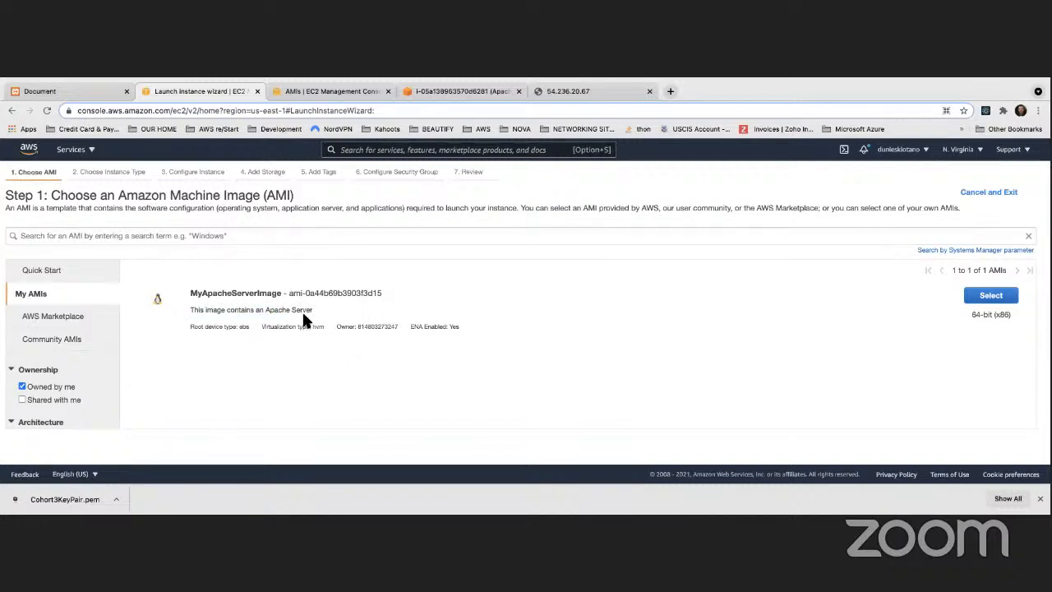
click(36, 272)
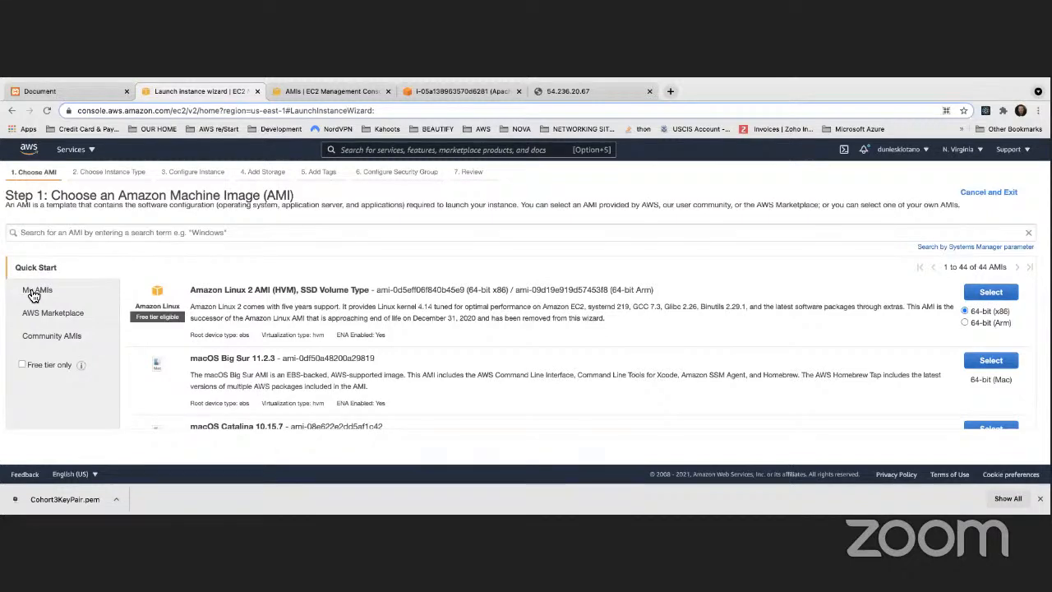
click(37, 292)
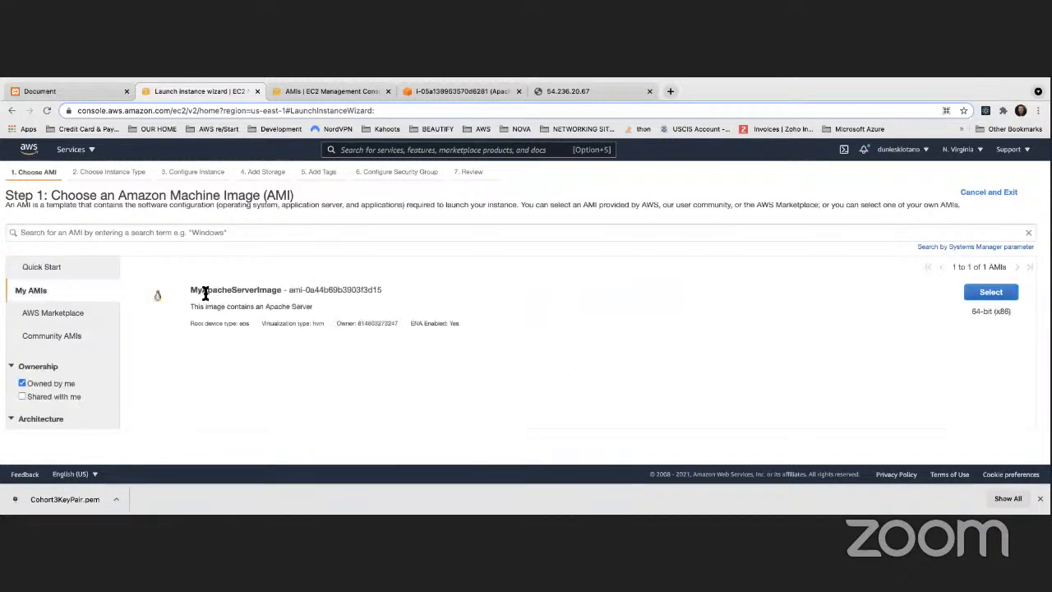
drag(191, 290, 285, 283)
Verify the custom image in the AMIs tab, then select MyApacheServerImage in the wizard
click(362, 91)
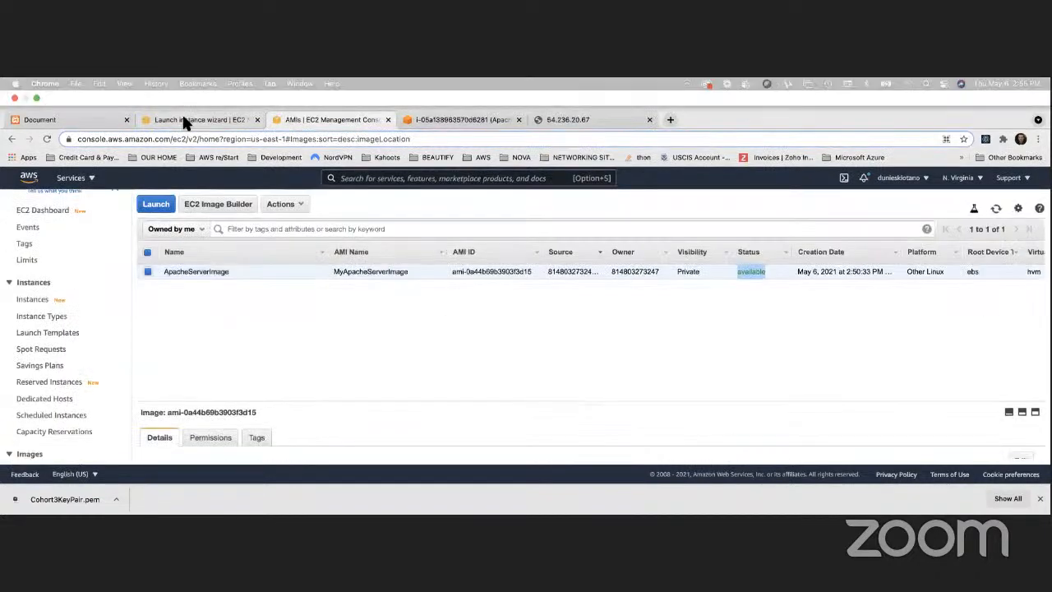
click(183, 120)
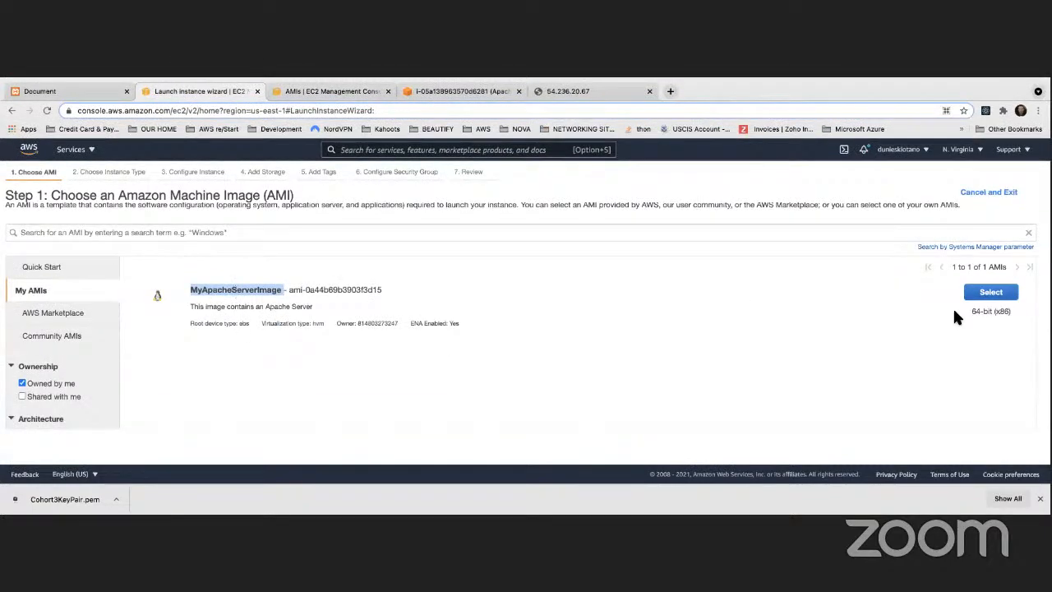
click(991, 292)
scroll(644, 366, up, 3)
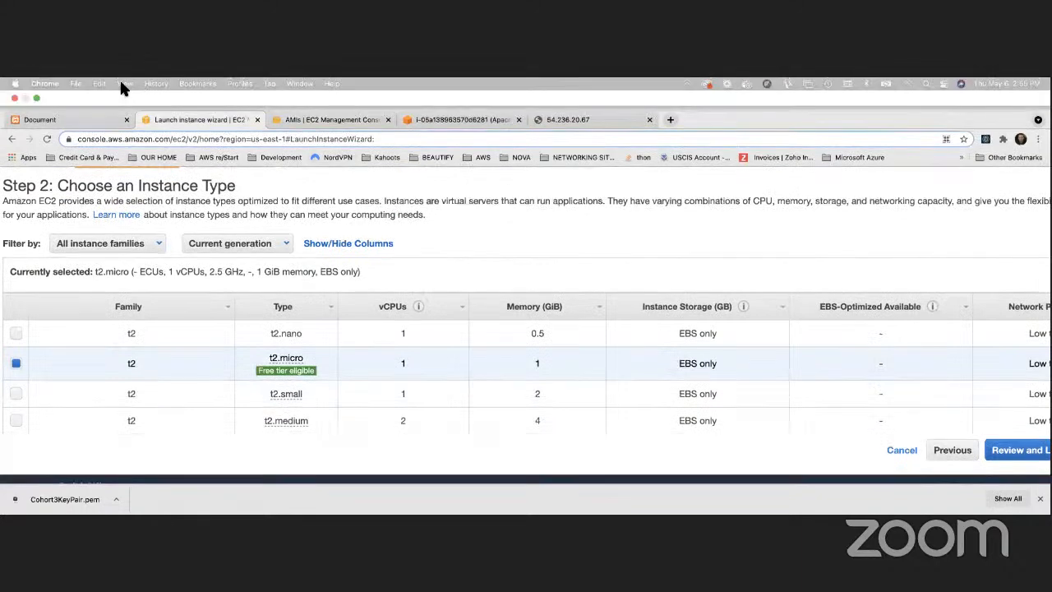
Reset the browser zoom to actual size and continue with the t2.micro instance type
click(123, 83)
click(140, 196)
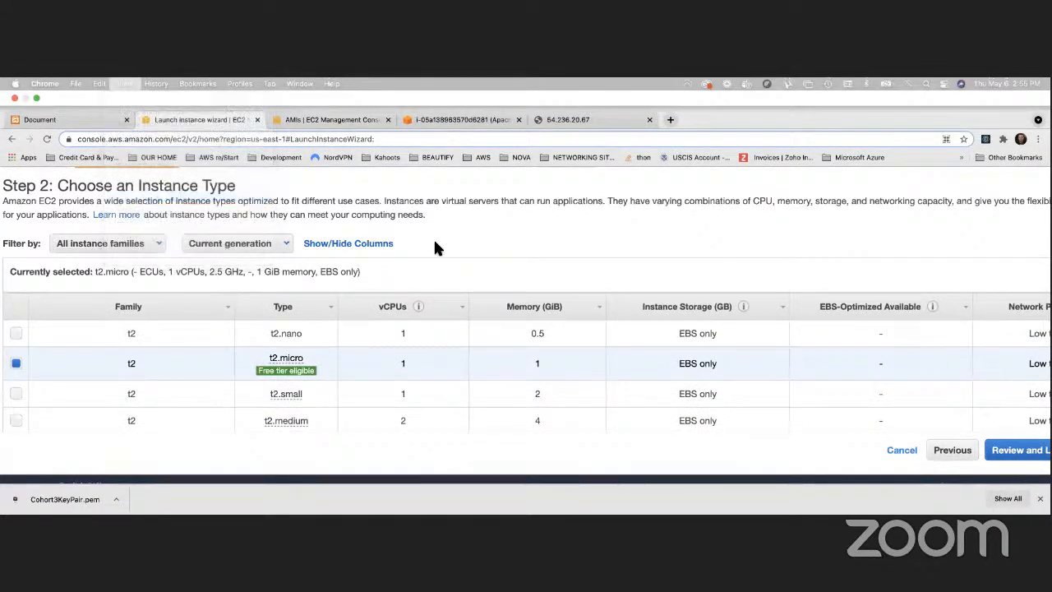
mouse_move(220, 352)
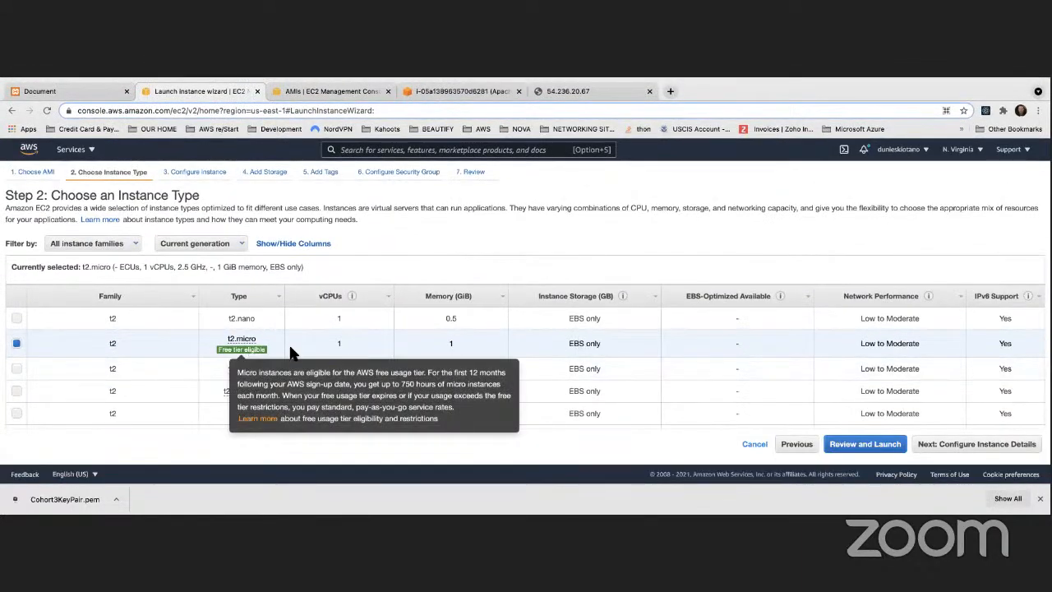
click(967, 444)
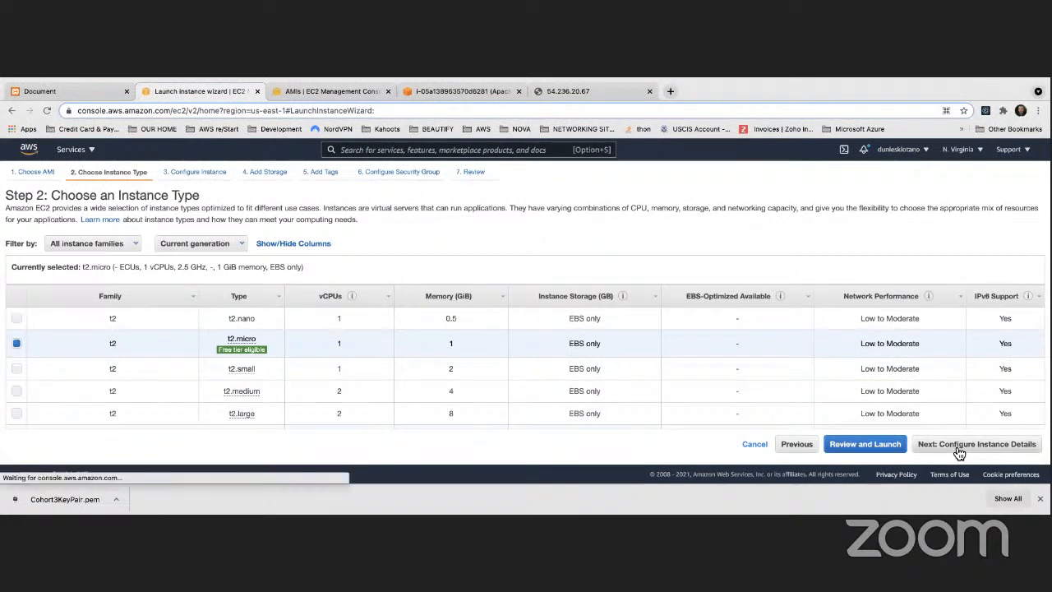
scroll(235, 320, up, 5)
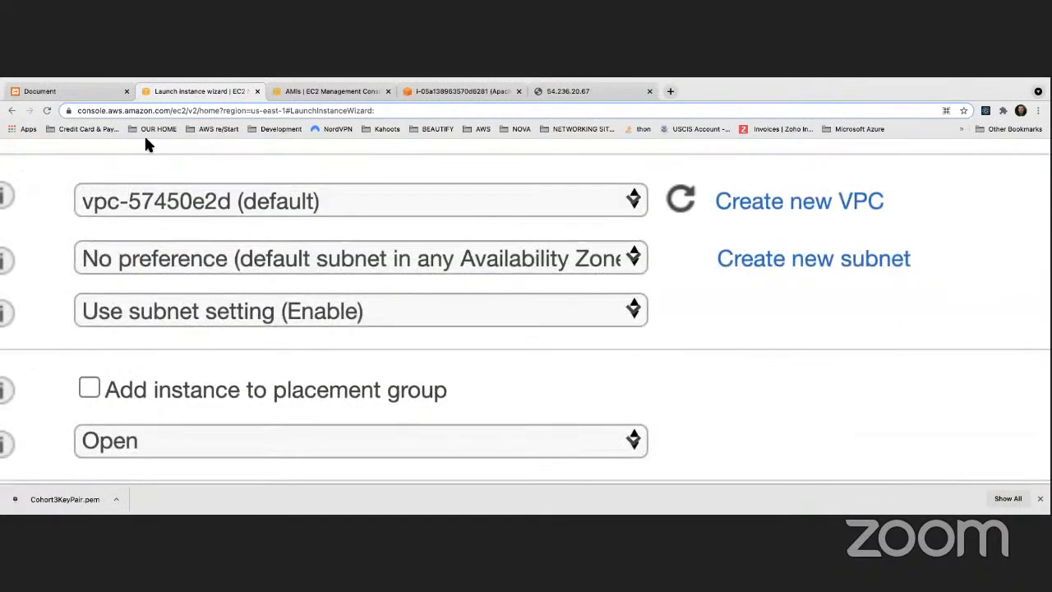
Reset the page zoom, keep the default VPC and choose the us-east-1a default subnet
click(126, 82)
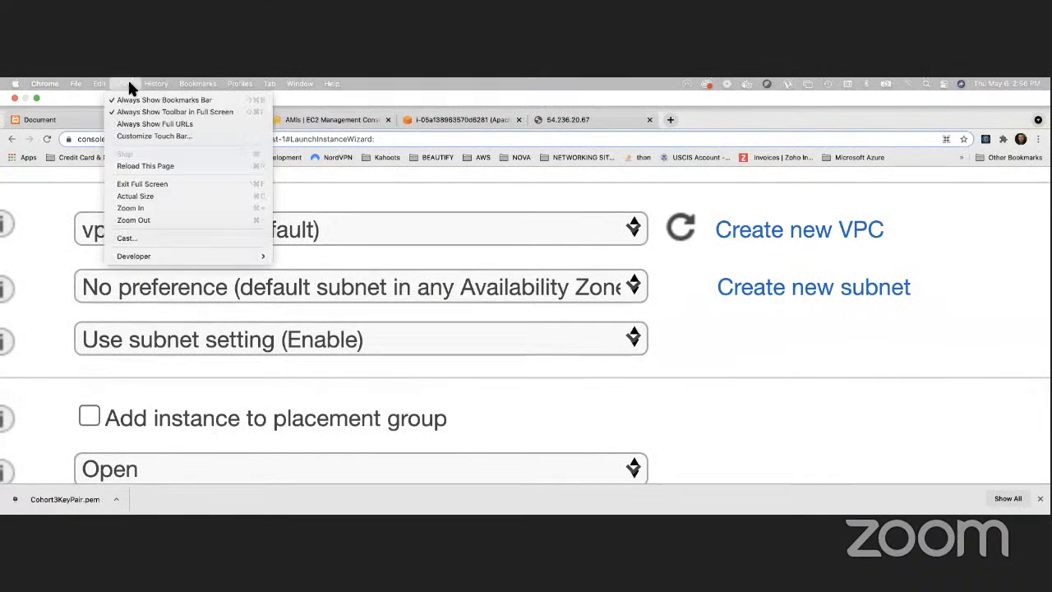
click(139, 197)
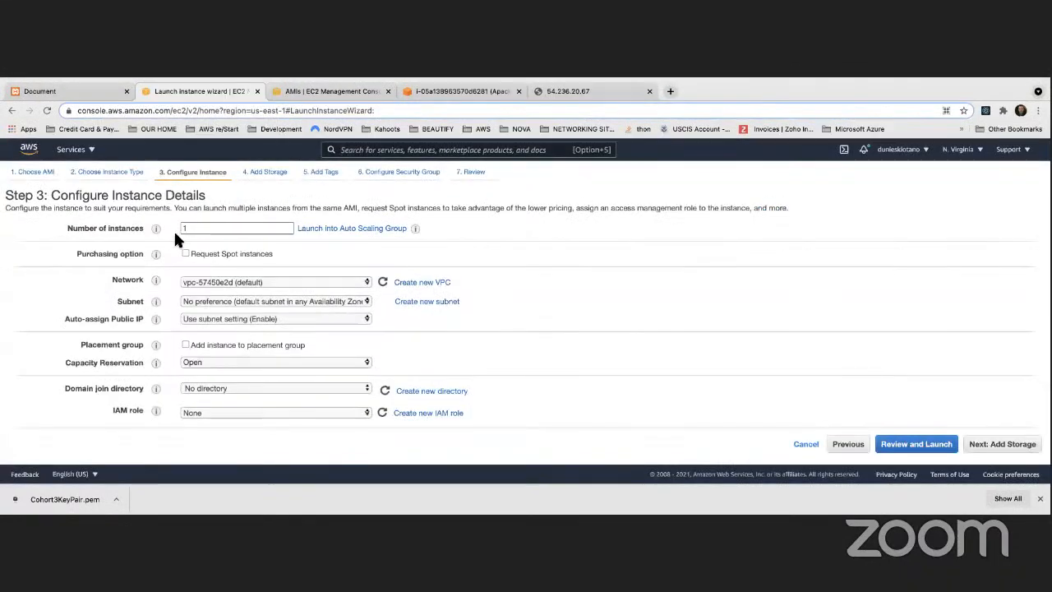
click(259, 281)
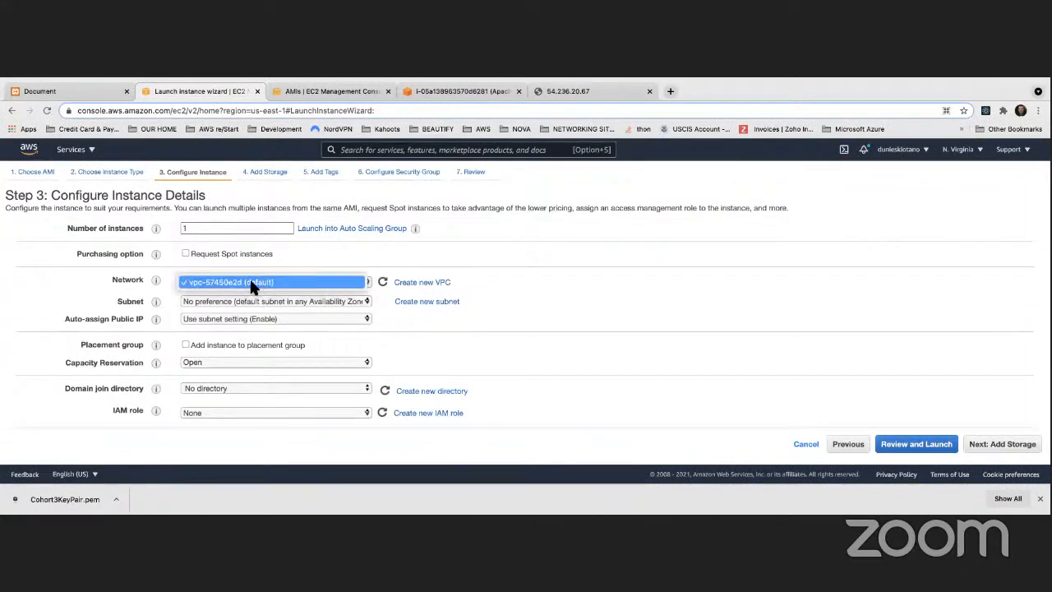
click(253, 284)
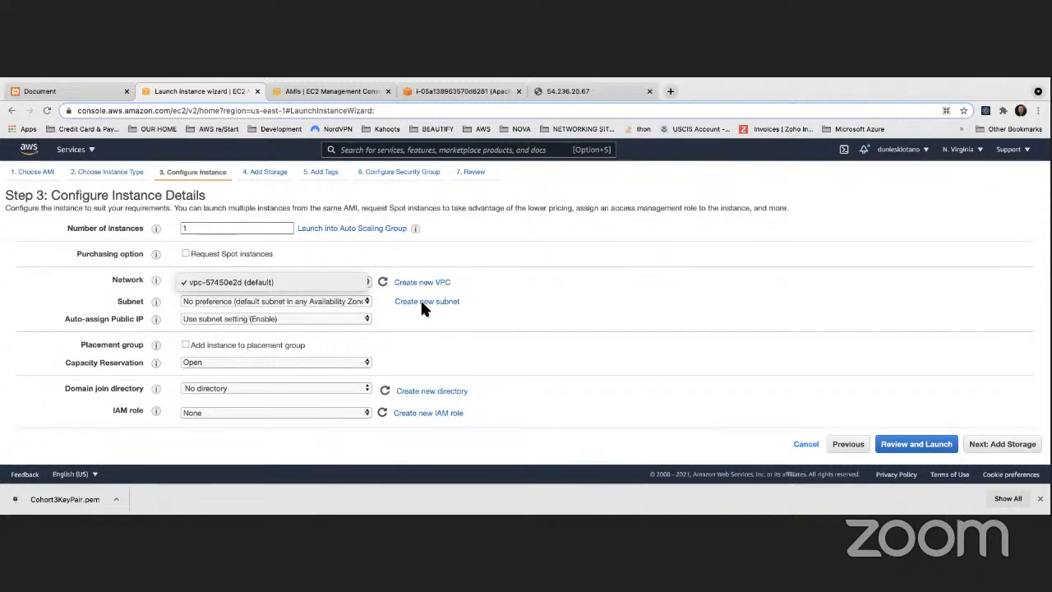
click(326, 301)
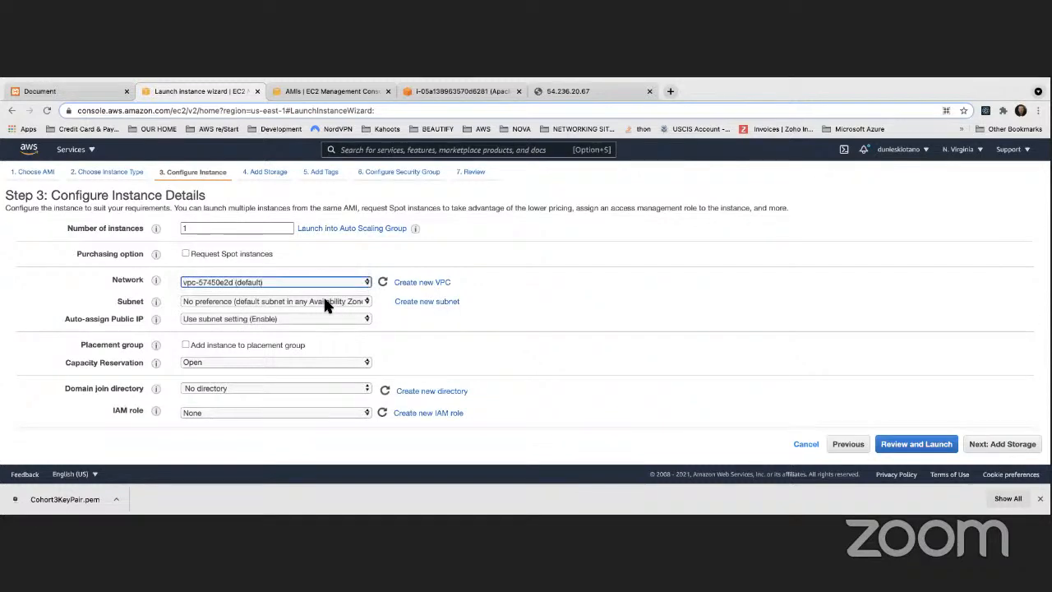
click(326, 301)
click(335, 377)
click(524, 333)
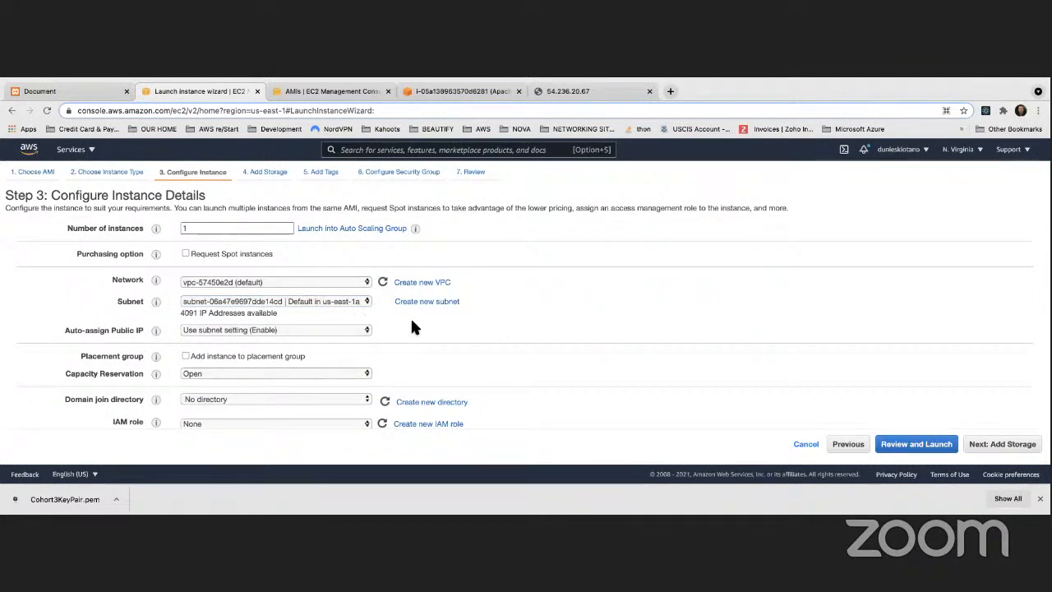
Enable Auto-assign Public IP, review the remaining settings, and continue to storage
click(308, 330)
click(232, 344)
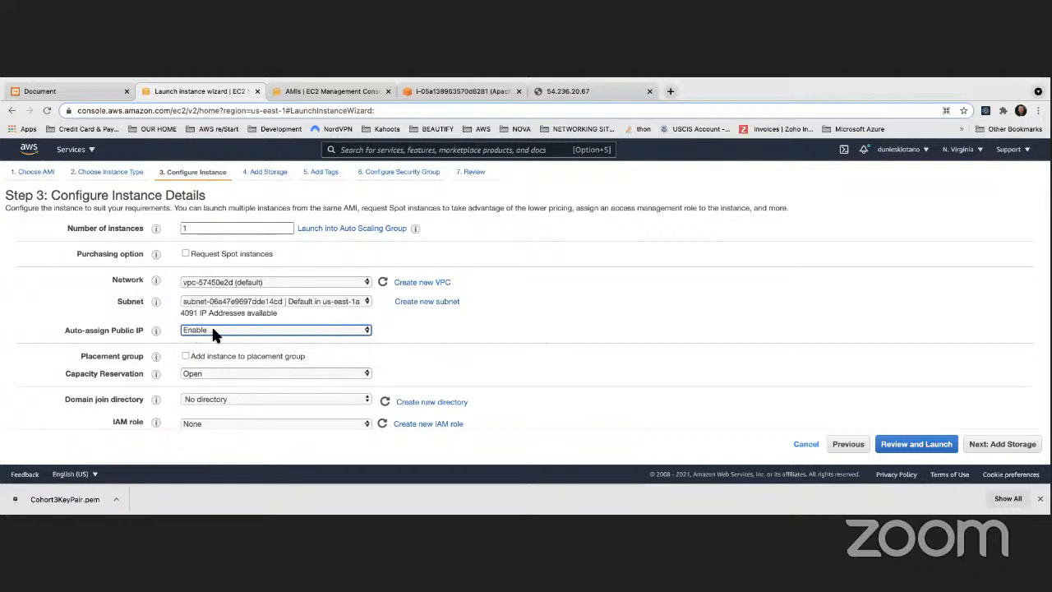
click(492, 335)
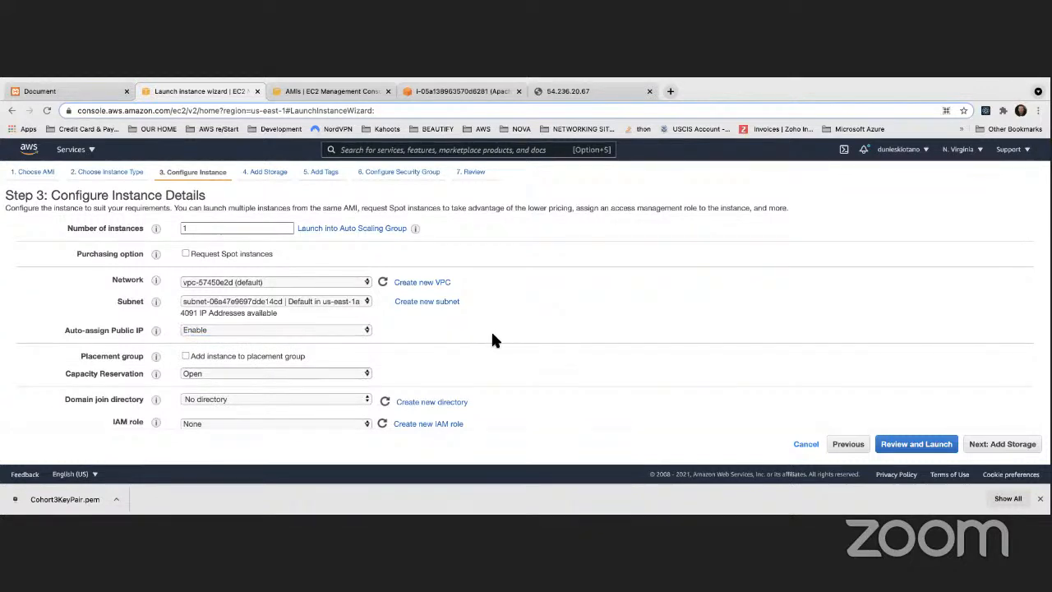
scroll(494, 335, down, 3)
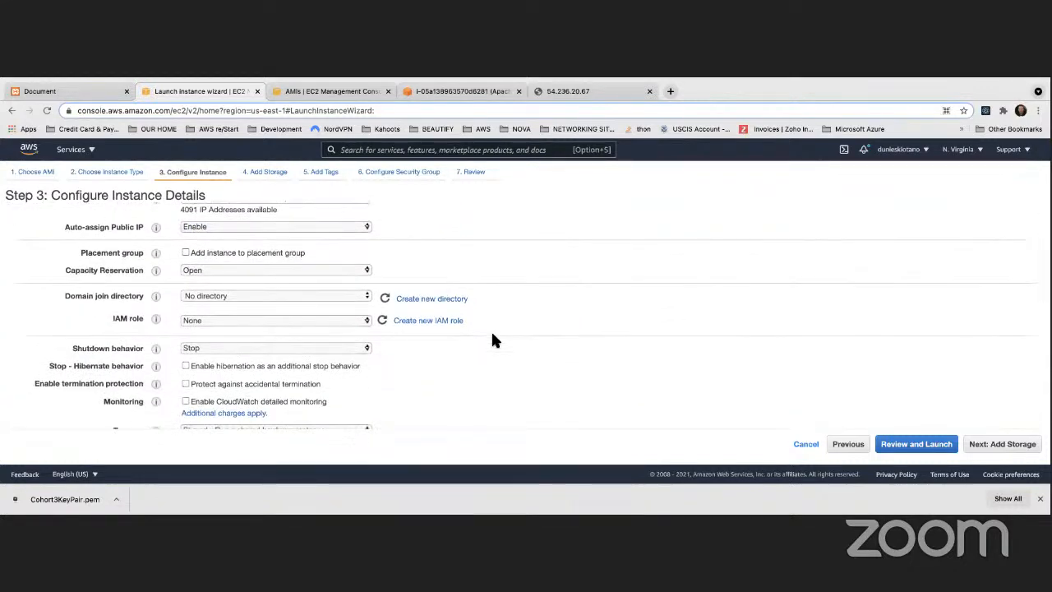
scroll(493, 337, up, 2)
scroll(301, 308, down, 7)
scroll(300, 311, down, 6)
click(236, 392)
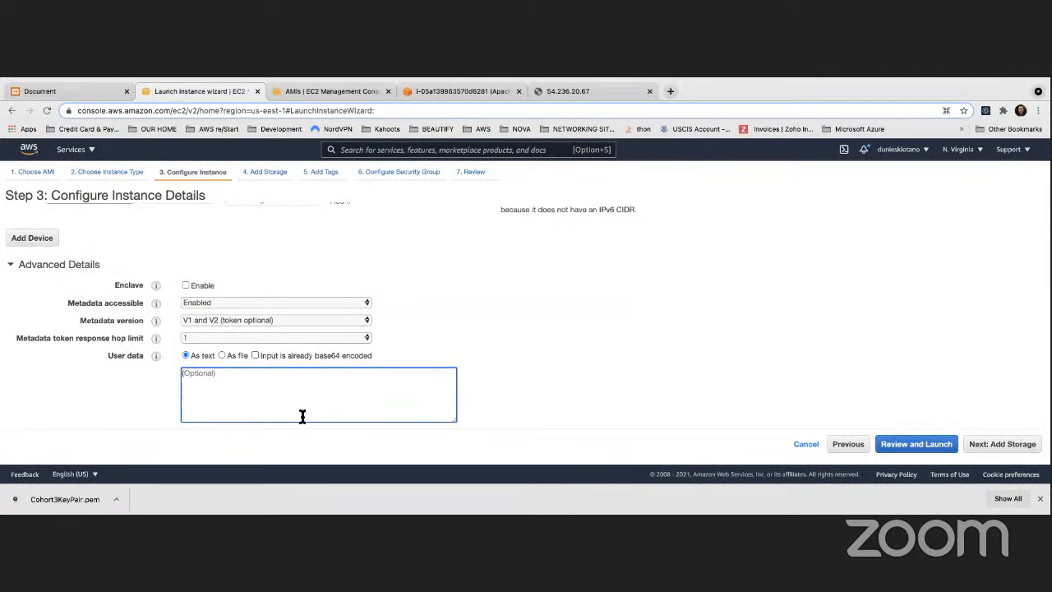
scroll(264, 361, up, 4)
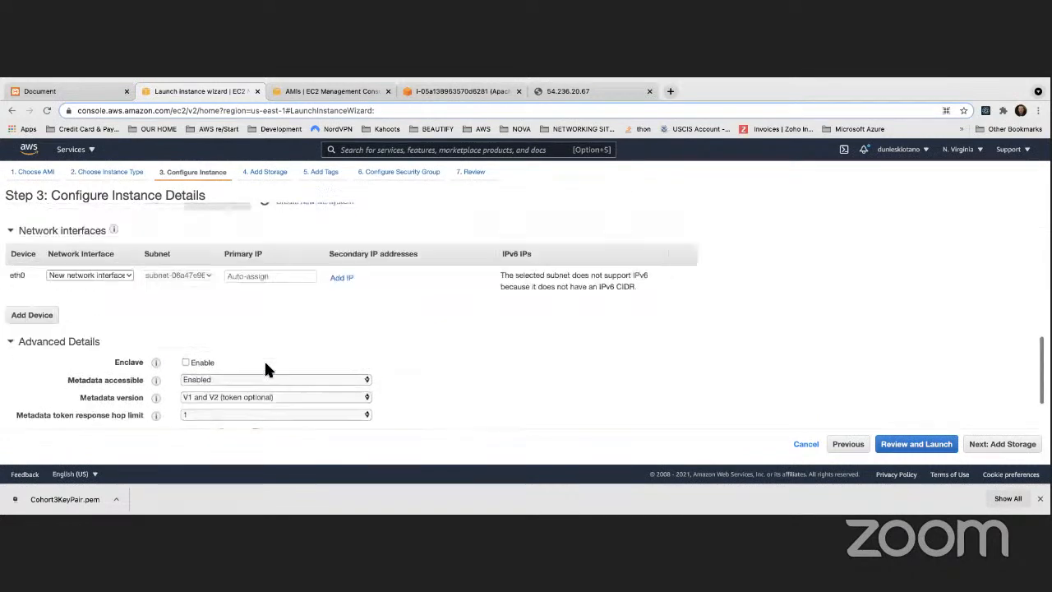
scroll(263, 366, down, 4)
scroll(263, 367, down, 1)
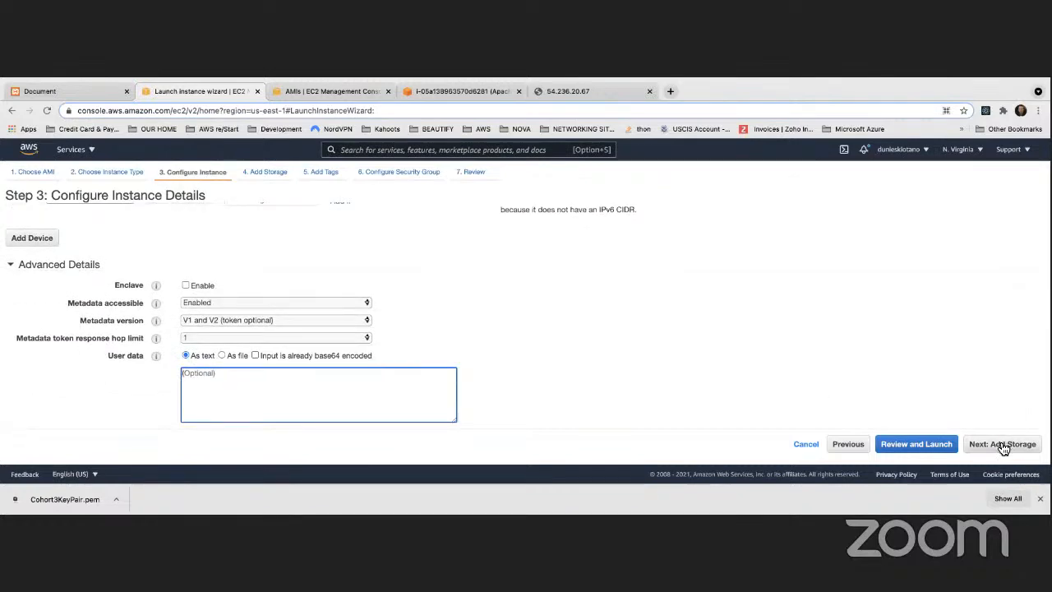
click(1003, 444)
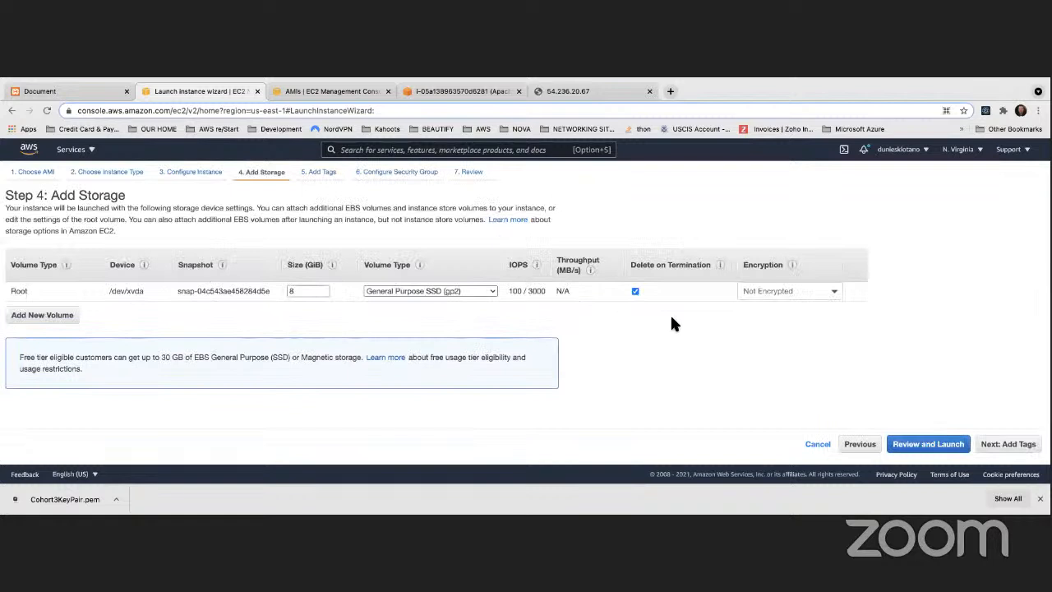
Keep the 8 GiB root volume and tag the instance Name = Apache Web Server
click(1013, 444)
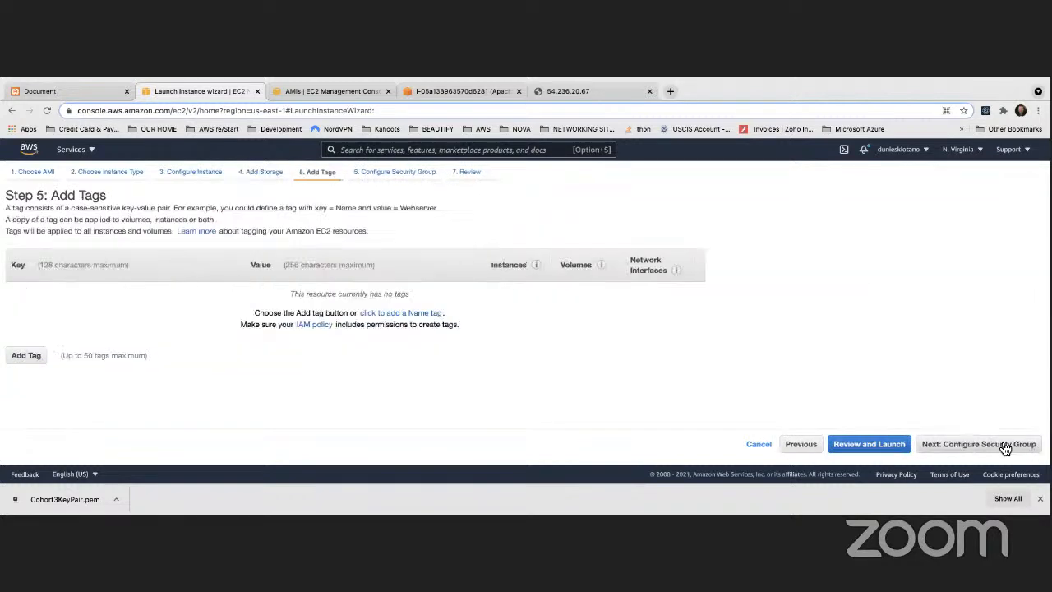
click(36, 359)
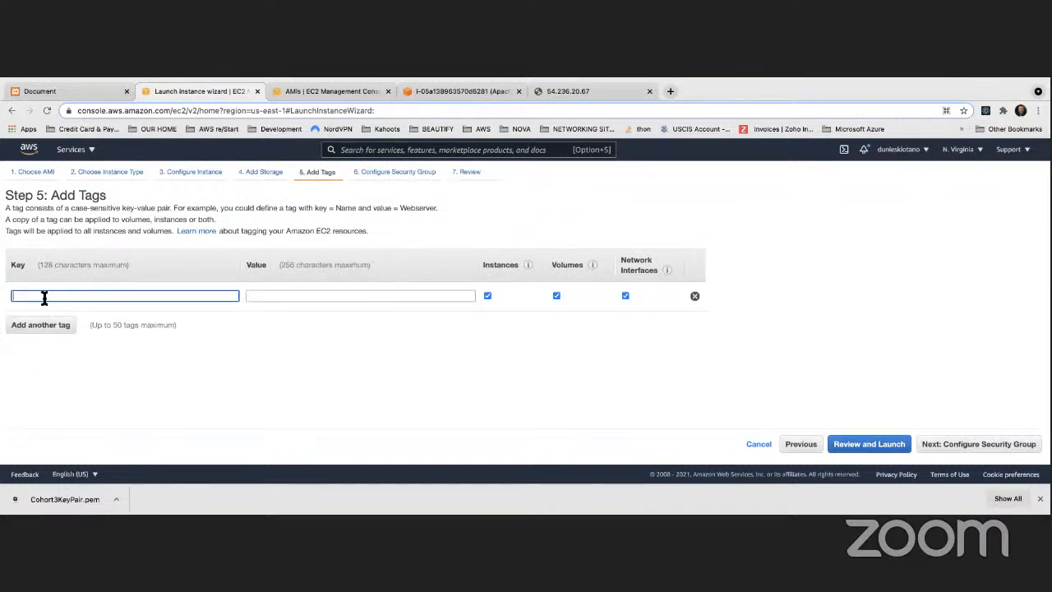
text(N)
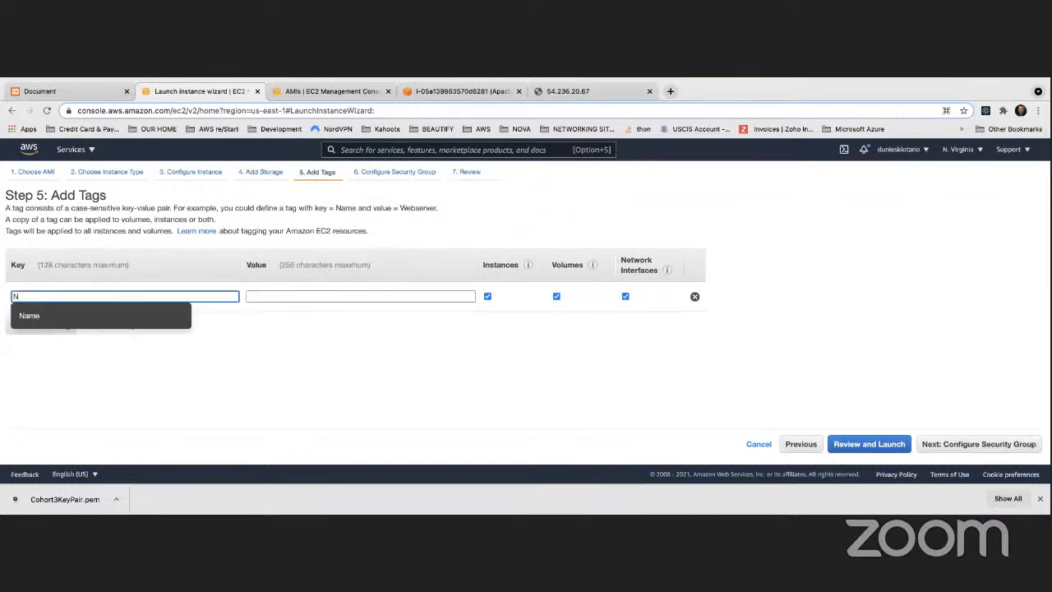
click(30, 319)
click(289, 298)
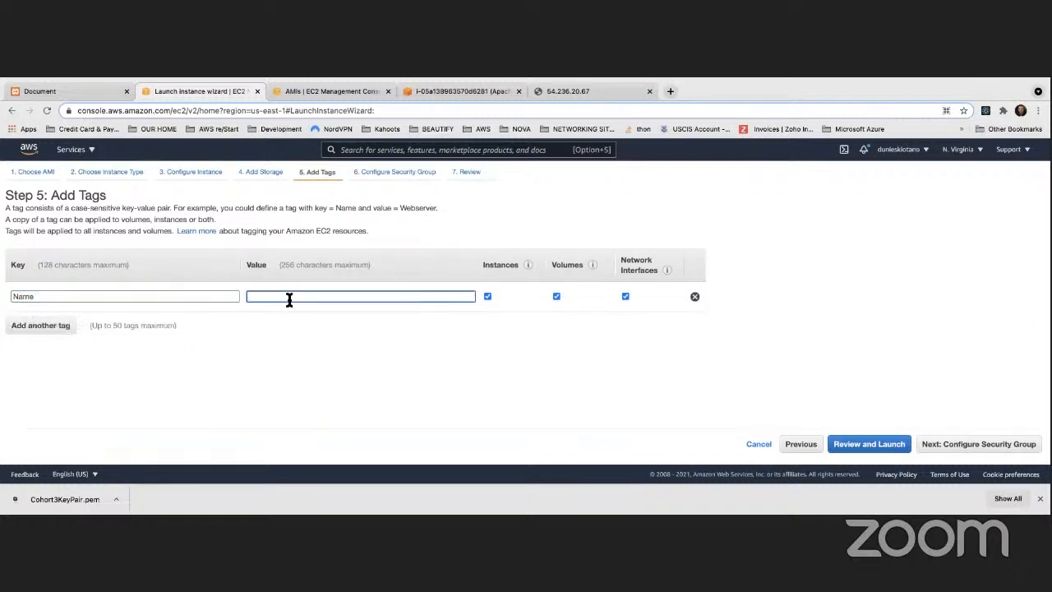
text(A)
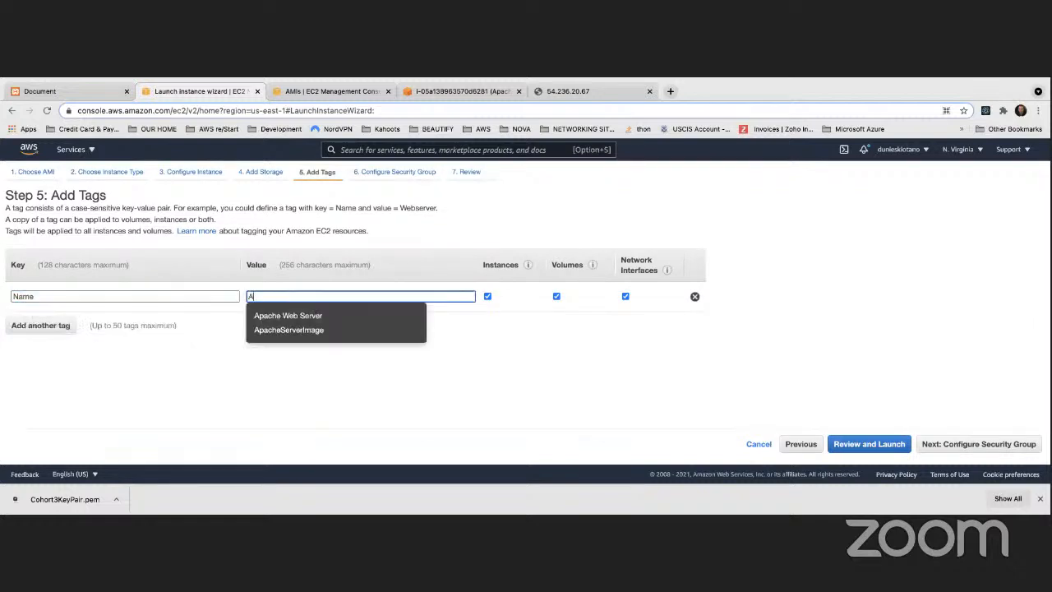
click(282, 318)
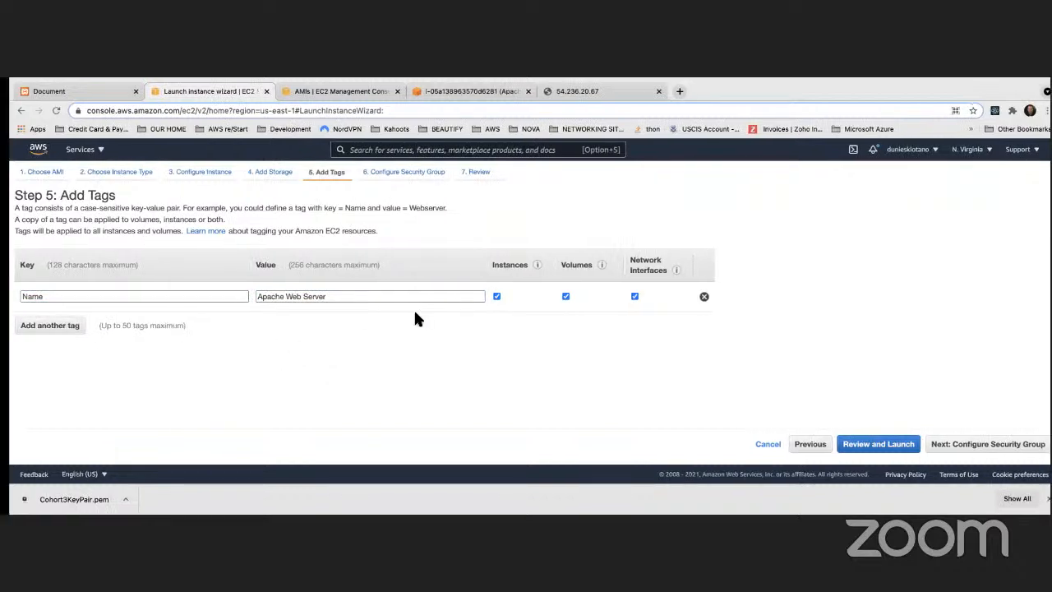
click(978, 444)
Attach the existing ApacheWebServerSecurityGroup and review its HTTP port 80 inbound rules
scroll(680, 390, up, 3)
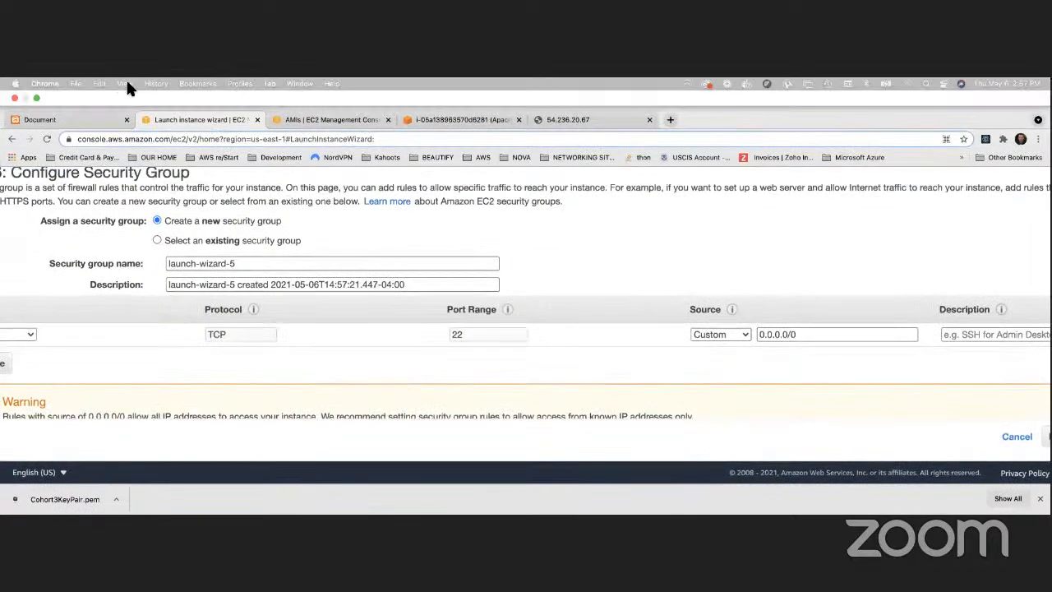
click(124, 82)
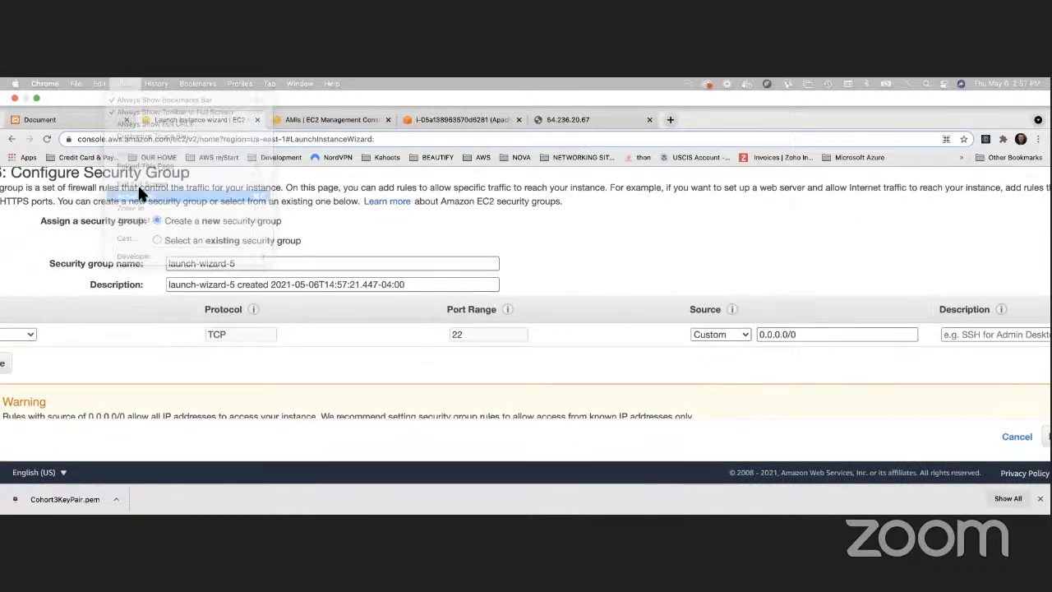
click(136, 196)
click(172, 253)
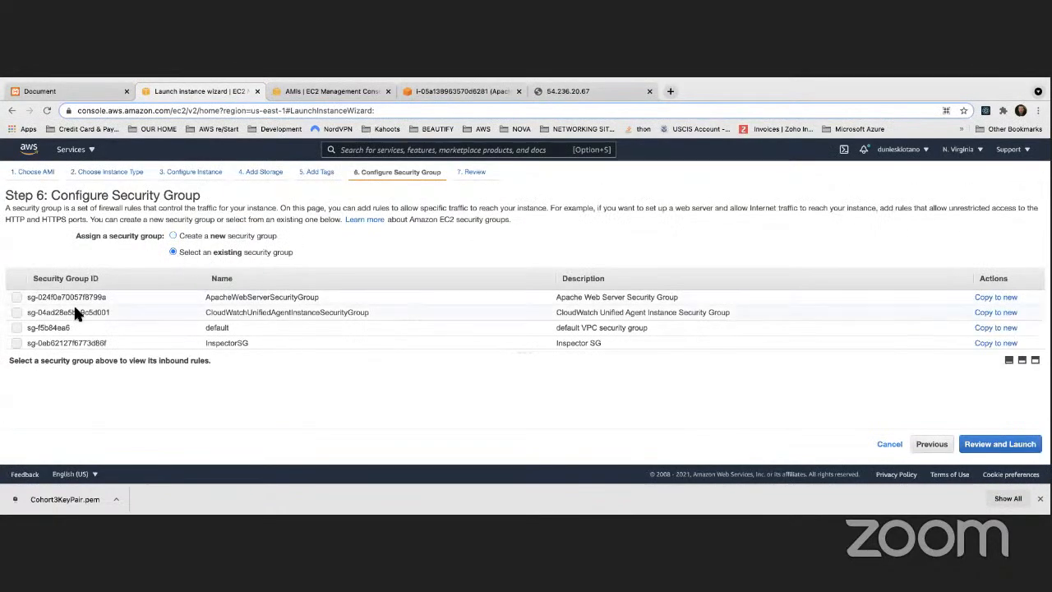
double_click(314, 297)
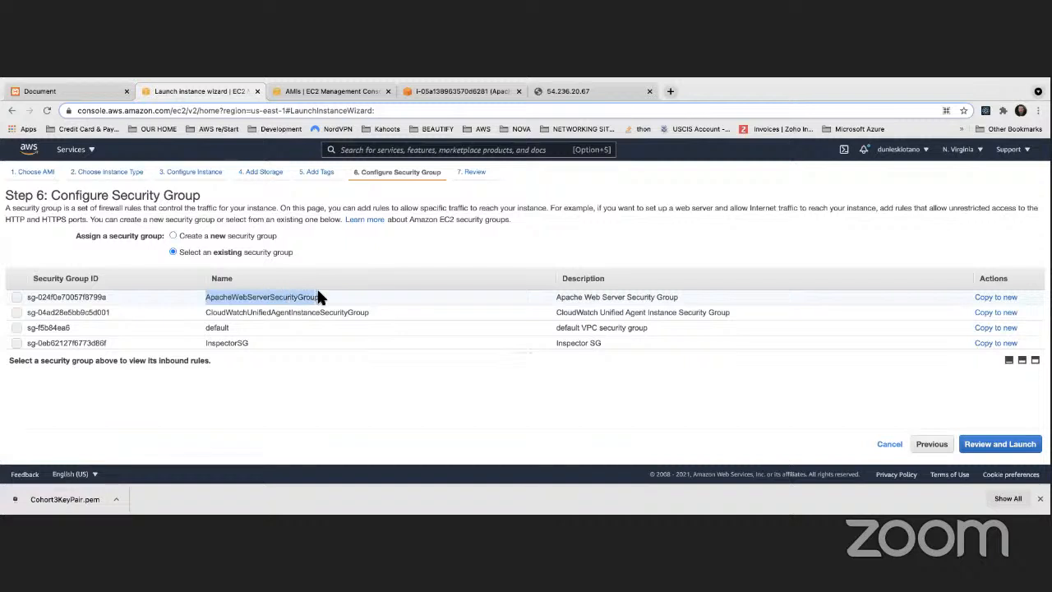
click(18, 298)
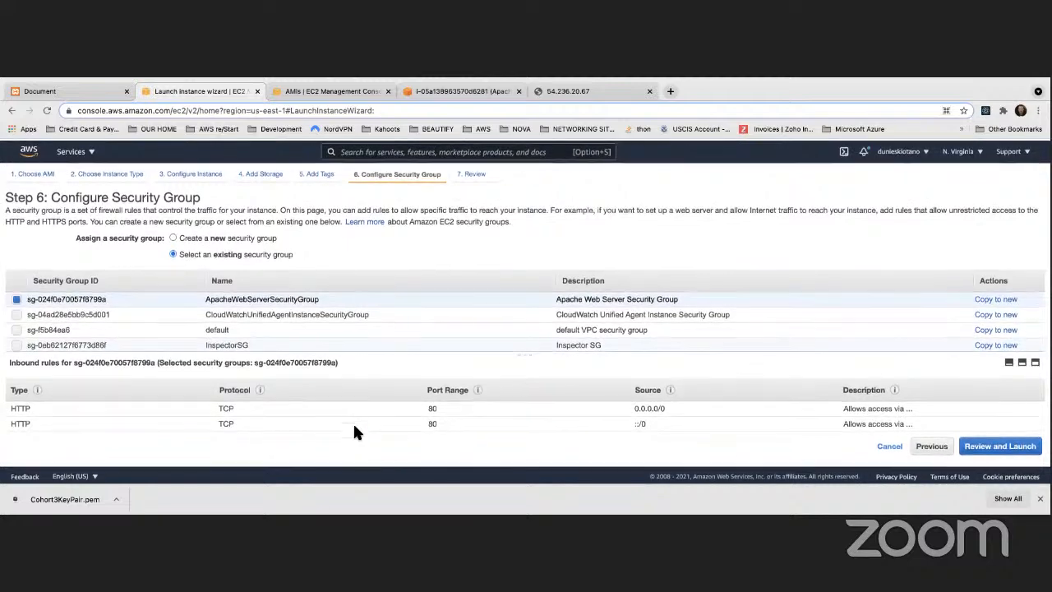
scroll(369, 418, up, 1)
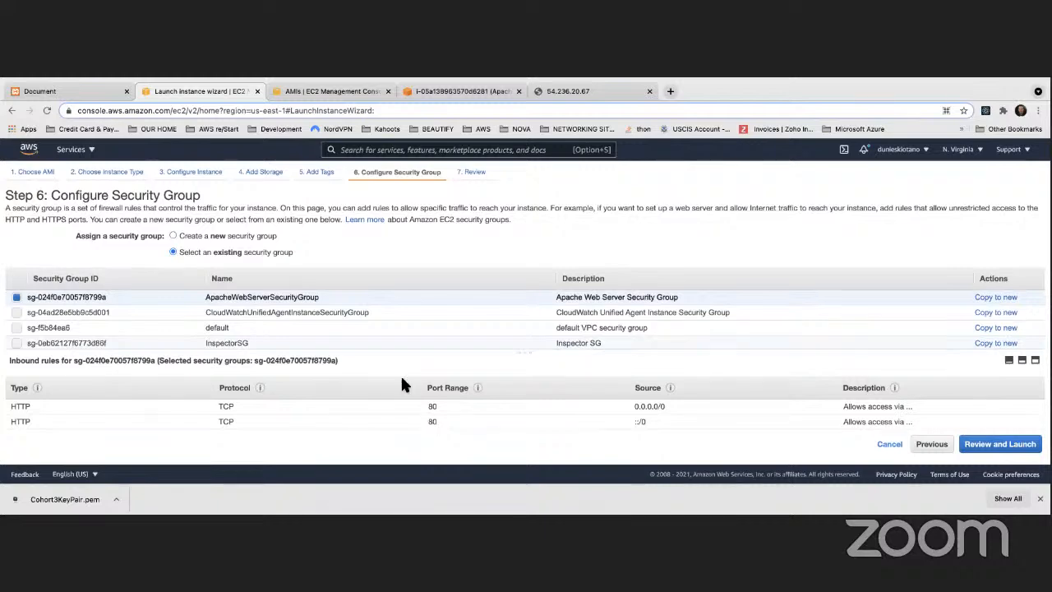
scroll(272, 333, down, 3)
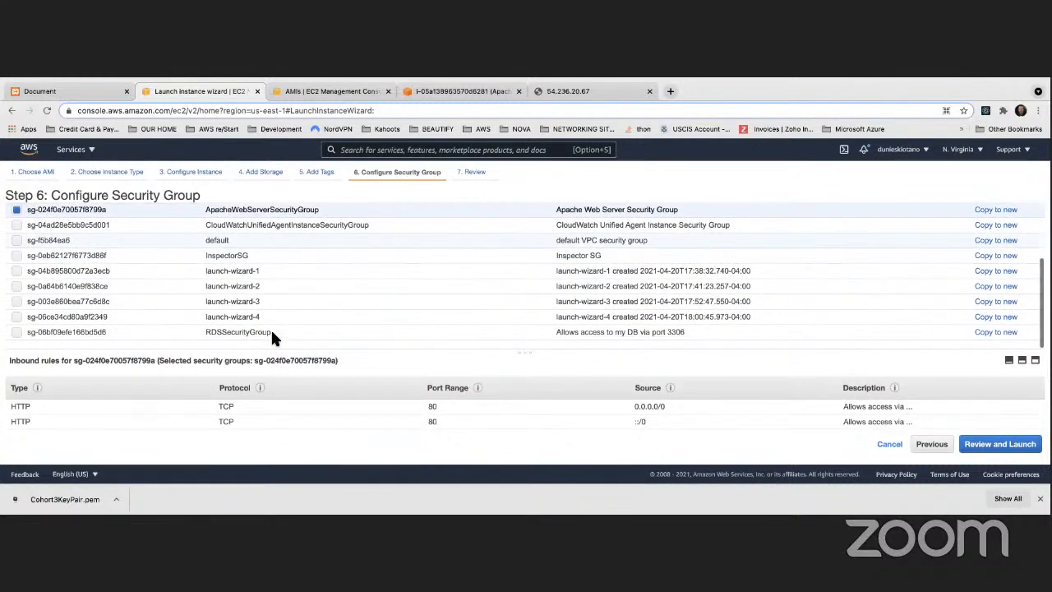
scroll(274, 330, down, 3)
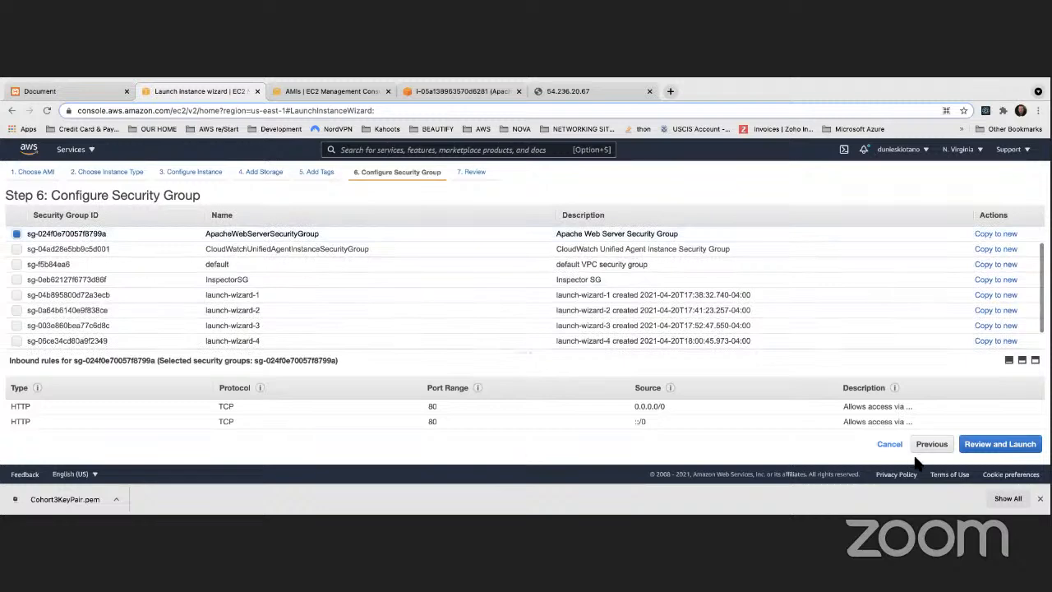
Review the launch settings, noting the SSH rule's port 22 and open source range, and expand Instance Details
click(996, 445)
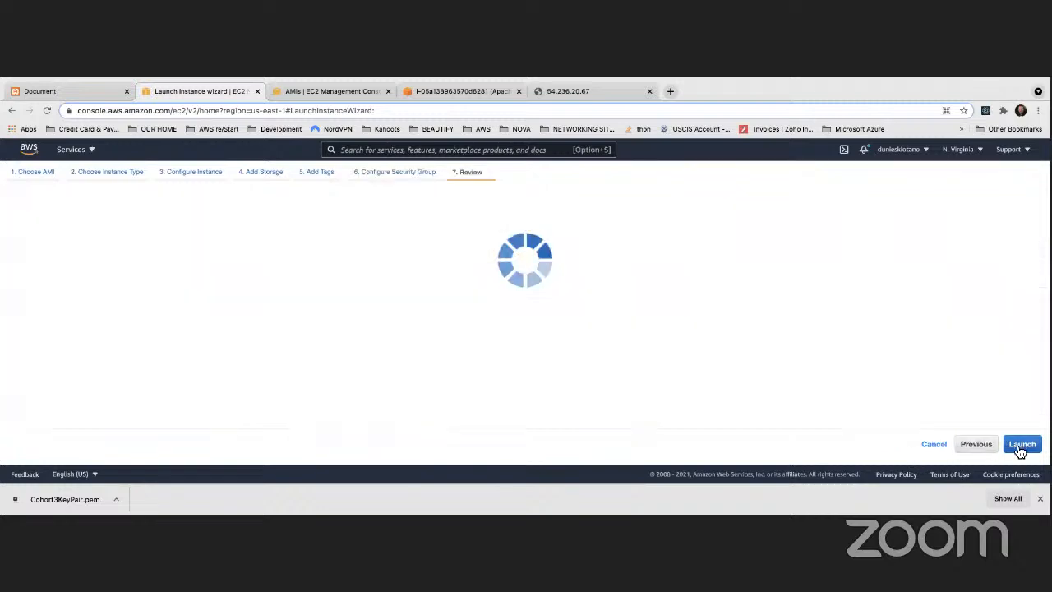
scroll(457, 333, down, 5)
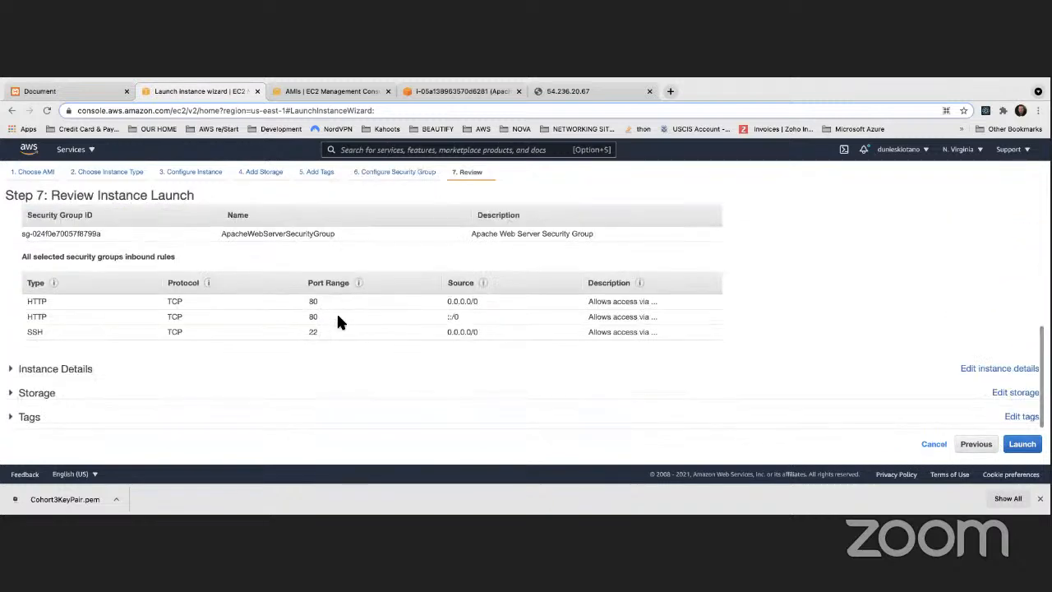
drag(305, 333, 326, 332)
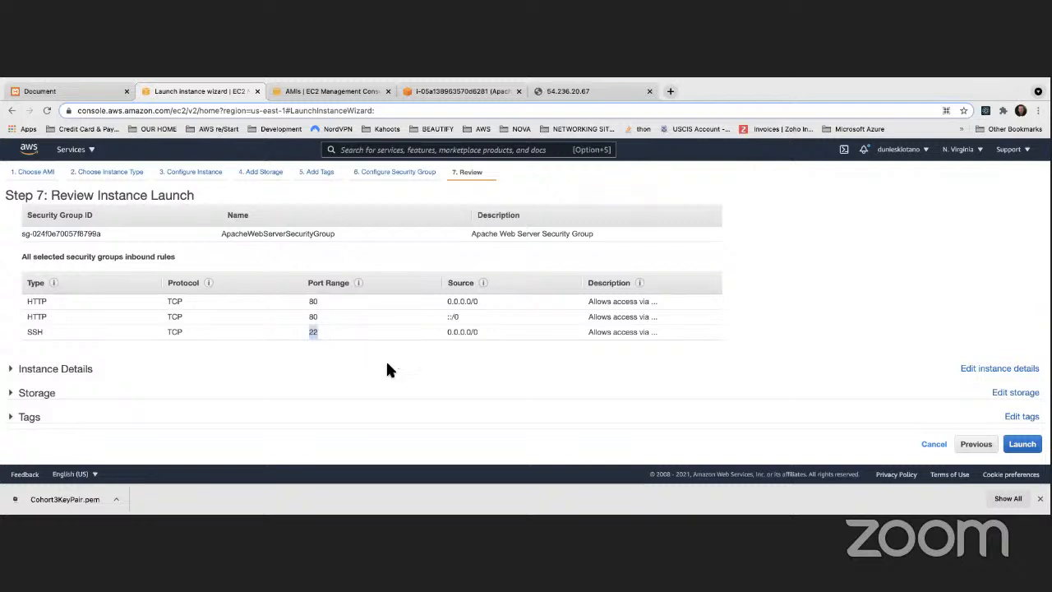
click(468, 377)
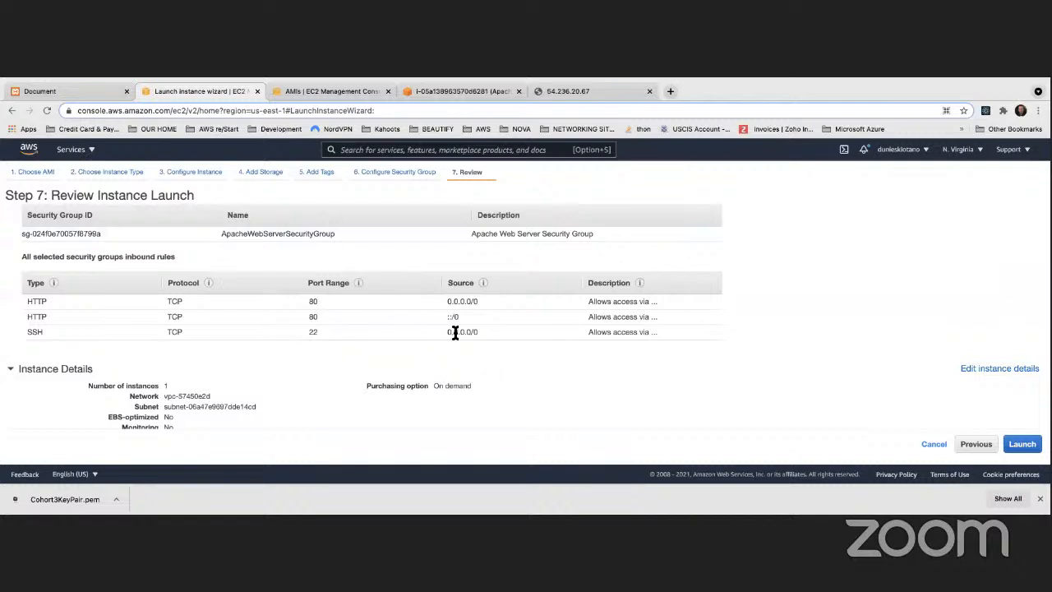
drag(452, 333, 481, 332)
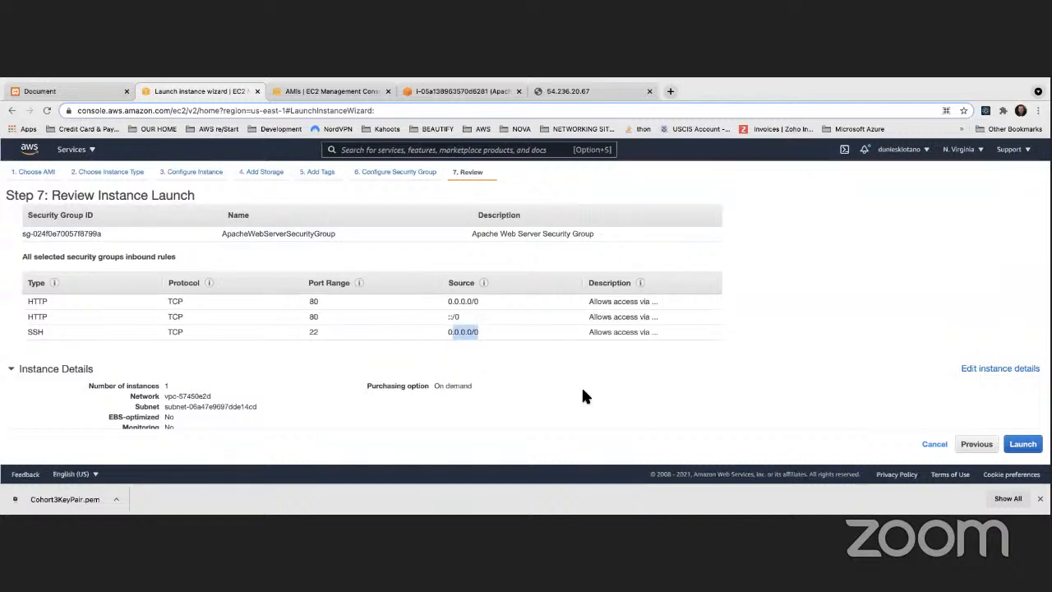
Launch the instance with 'Proceed without a key pair', ticking the acknowledgement
click(1022, 444)
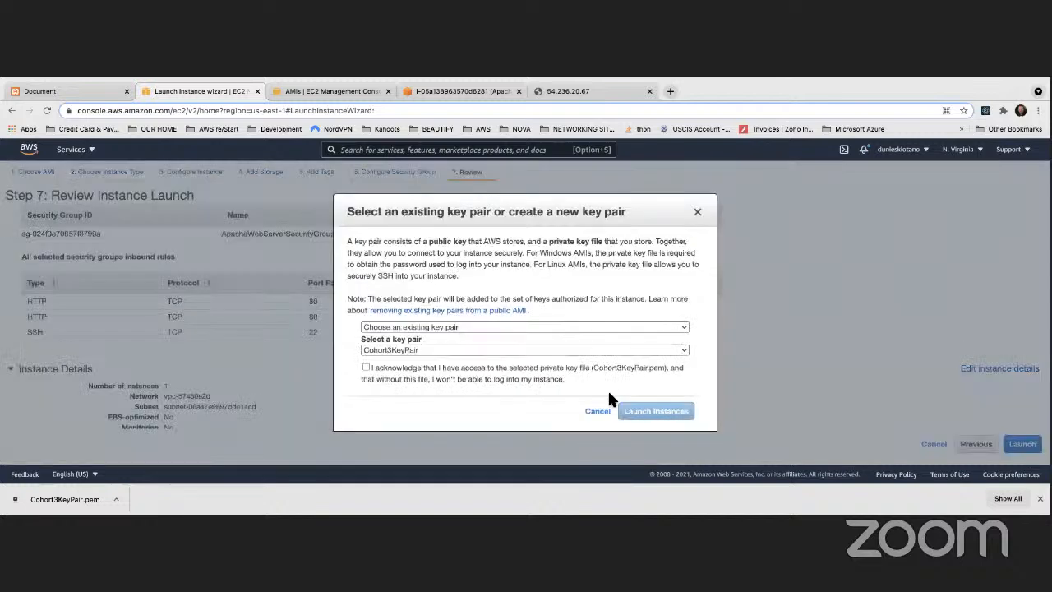
click(403, 329)
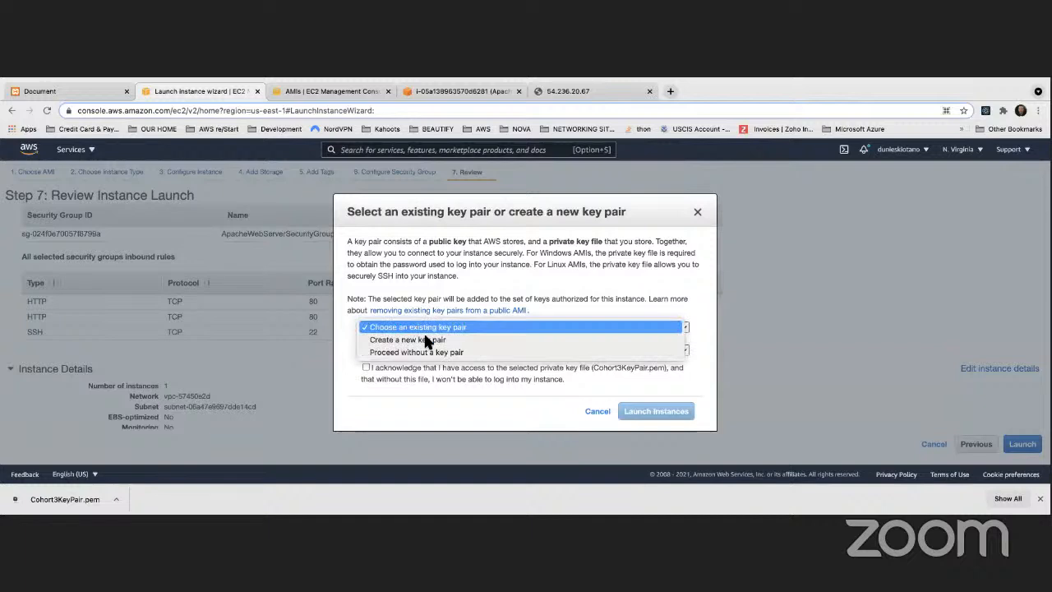
click(402, 352)
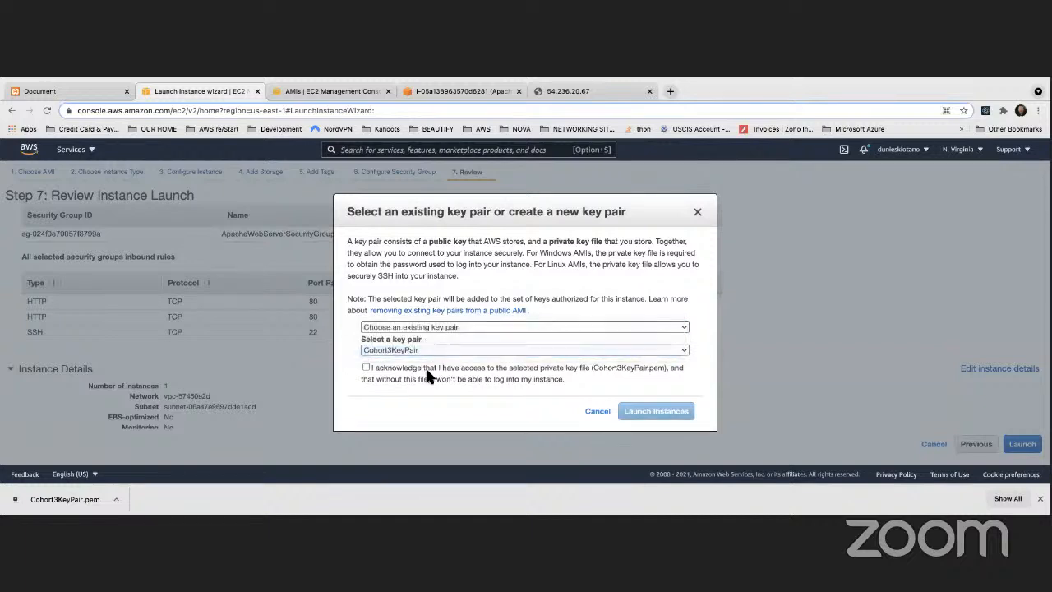
click(375, 350)
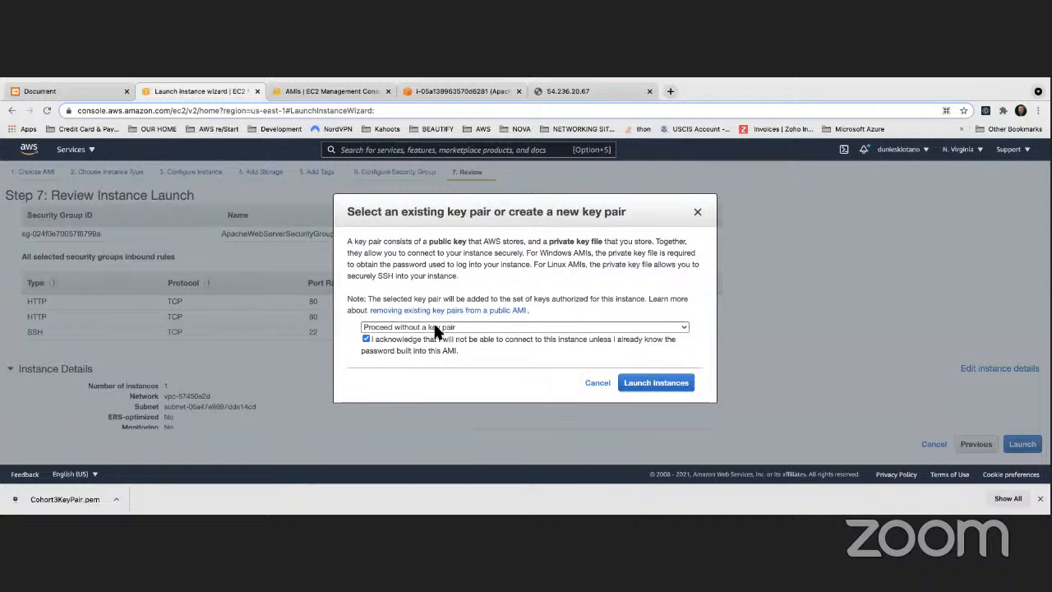
click(642, 387)
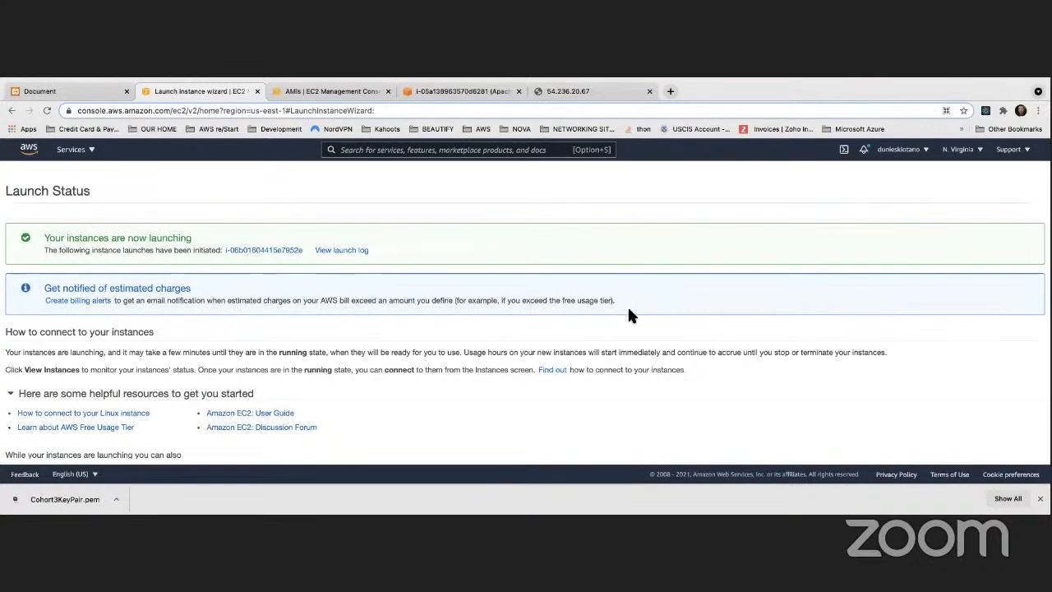
Go to the instance list and refresh until the new instance shows Running
scroll(628, 312, down, 2)
scroll(435, 288, up, 2)
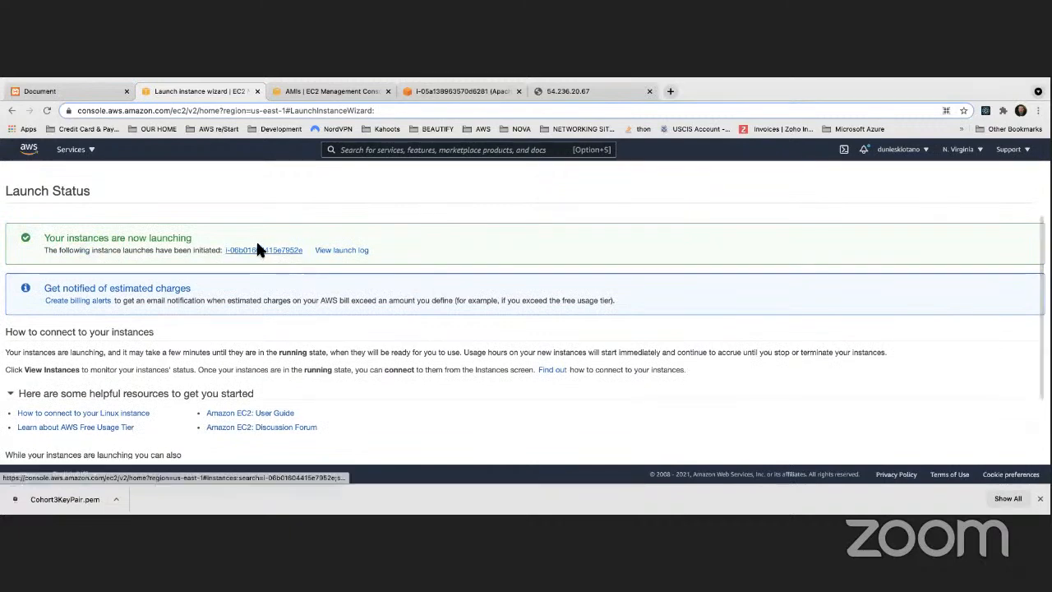
scroll(681, 324, down, 3)
click(1008, 449)
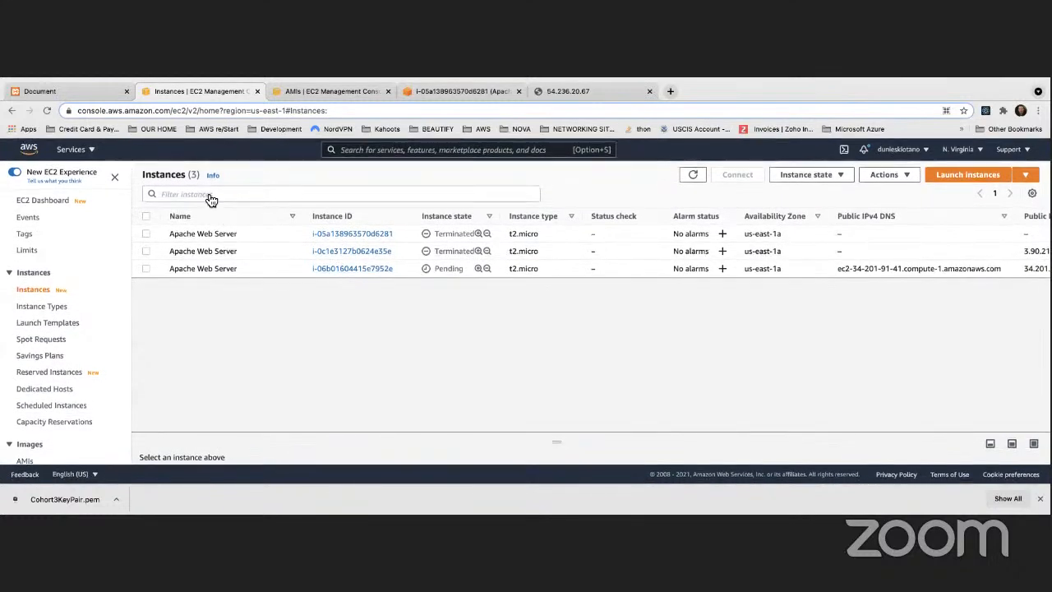
click(691, 175)
click(694, 178)
click(694, 179)
Filter instances by Instance state: running, then start a new launch from ApacheServerImage
click(254, 194)
scroll(189, 281, down, 2)
click(191, 302)
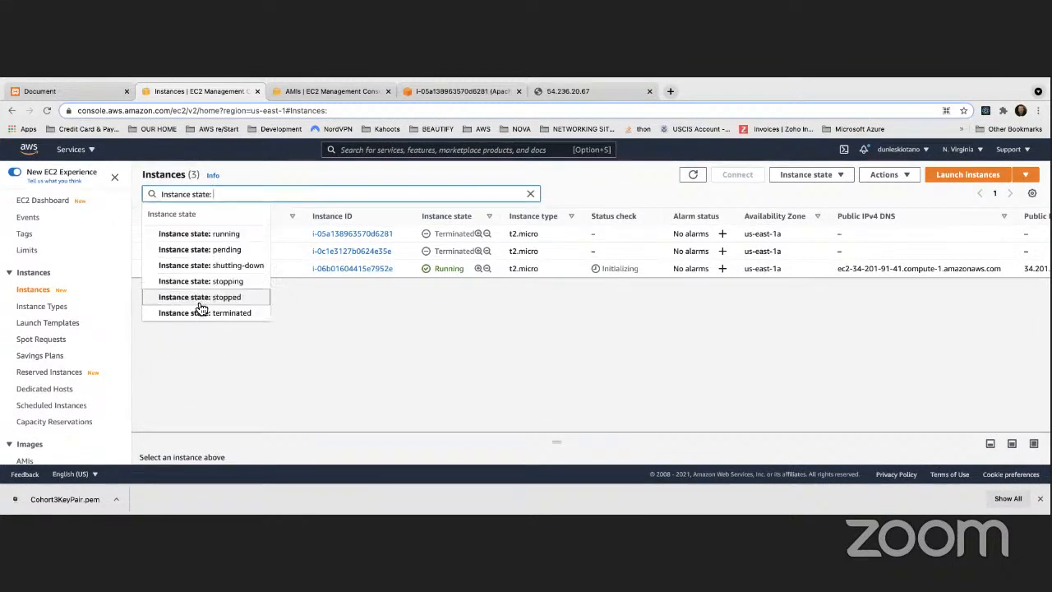
click(205, 234)
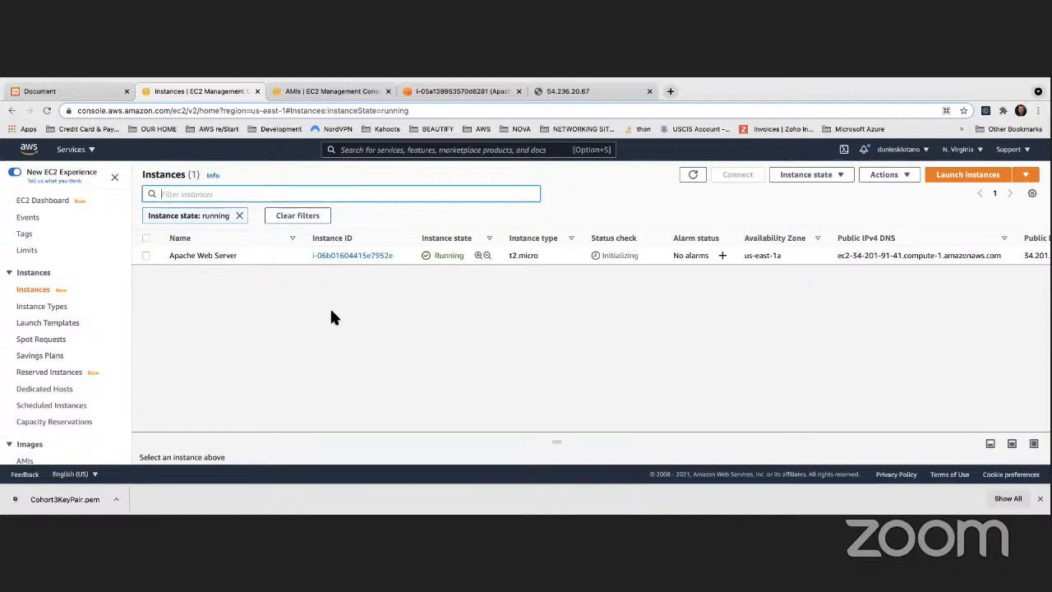
click(321, 90)
click(157, 177)
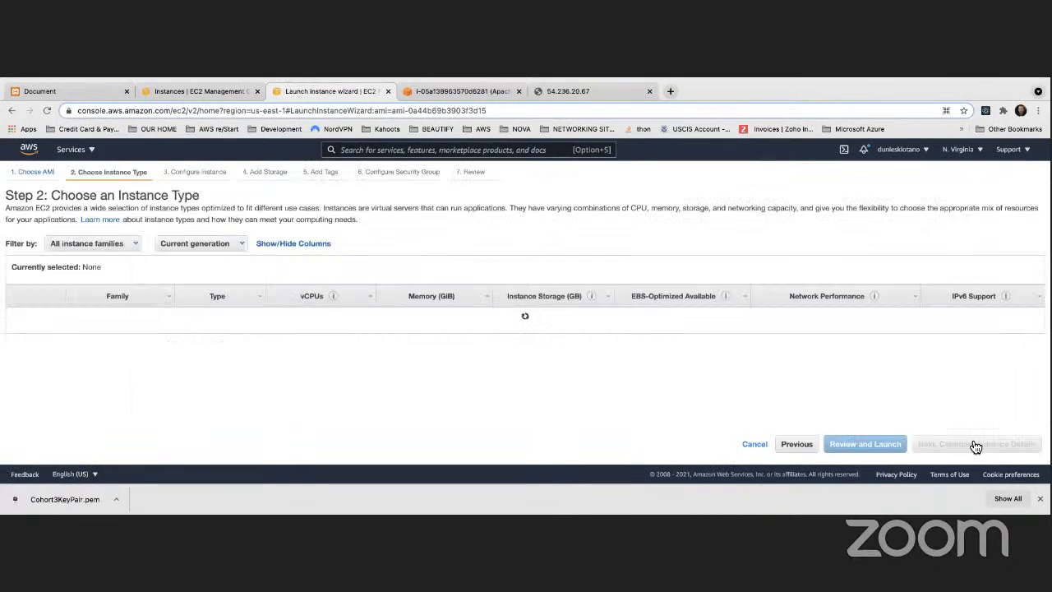
Advance to Configure Instance Details and pick the default us-east-1a subnet
click(976, 447)
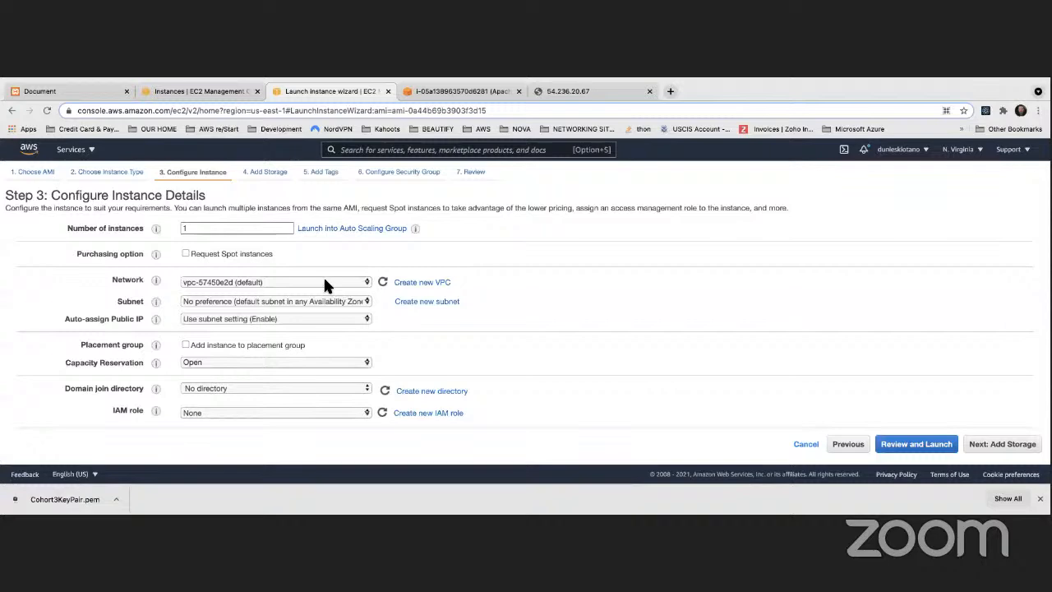
scroll(323, 284, down, 3)
scroll(323, 293, down, 3)
scroll(323, 289, down, 3)
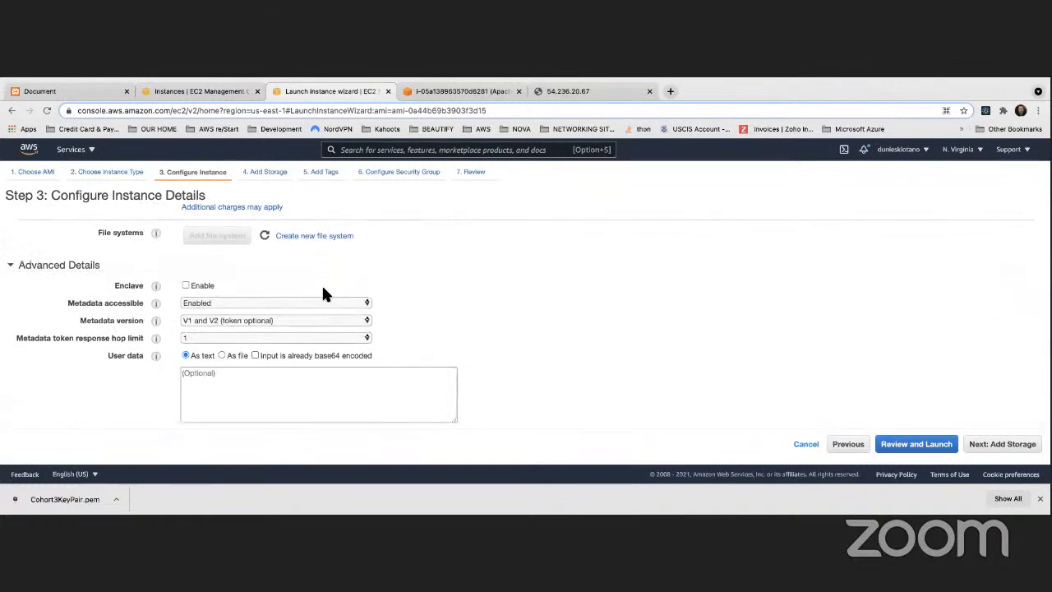
scroll(322, 293, up, 8)
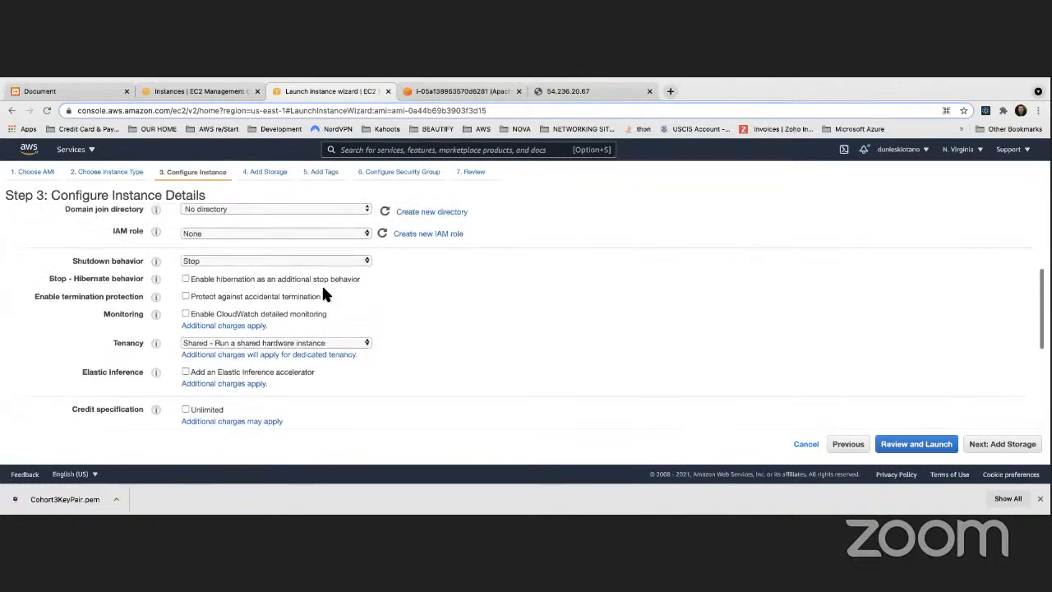
scroll(323, 293, up, 4)
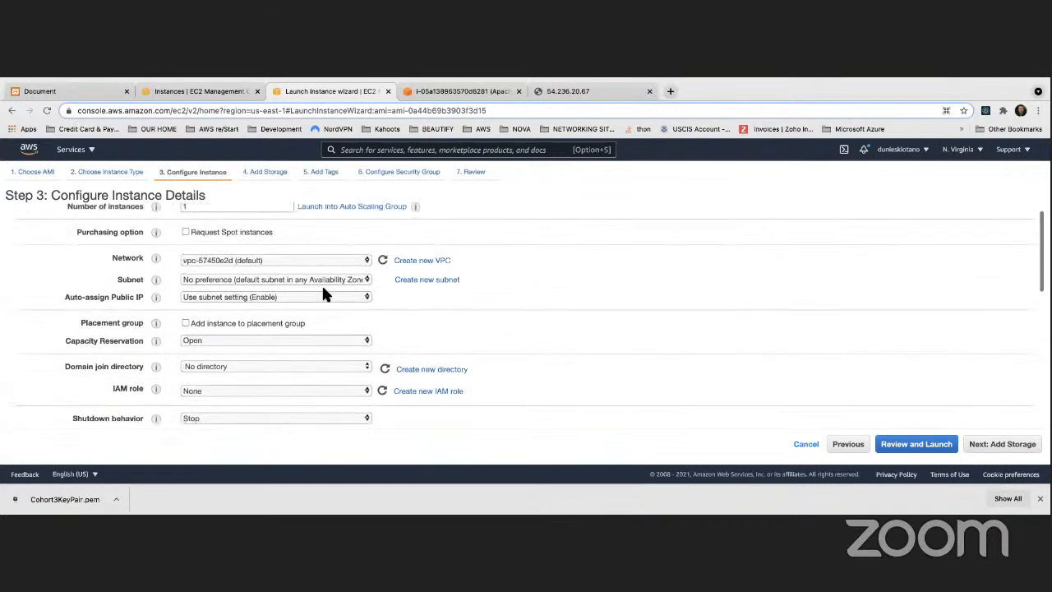
scroll(323, 289, up, 1)
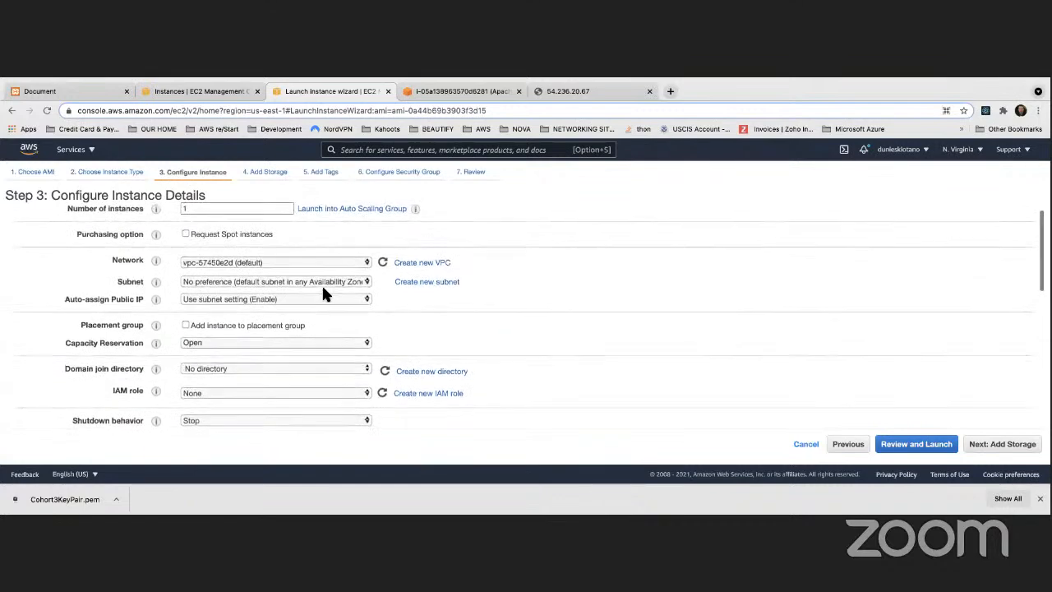
scroll(323, 293, up, 1)
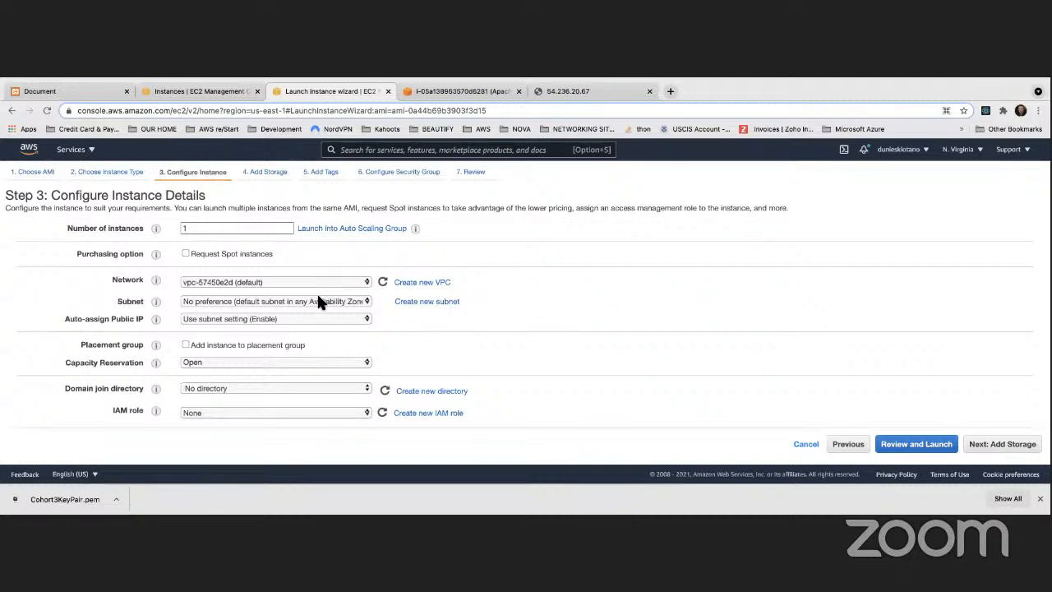
click(319, 301)
click(340, 377)
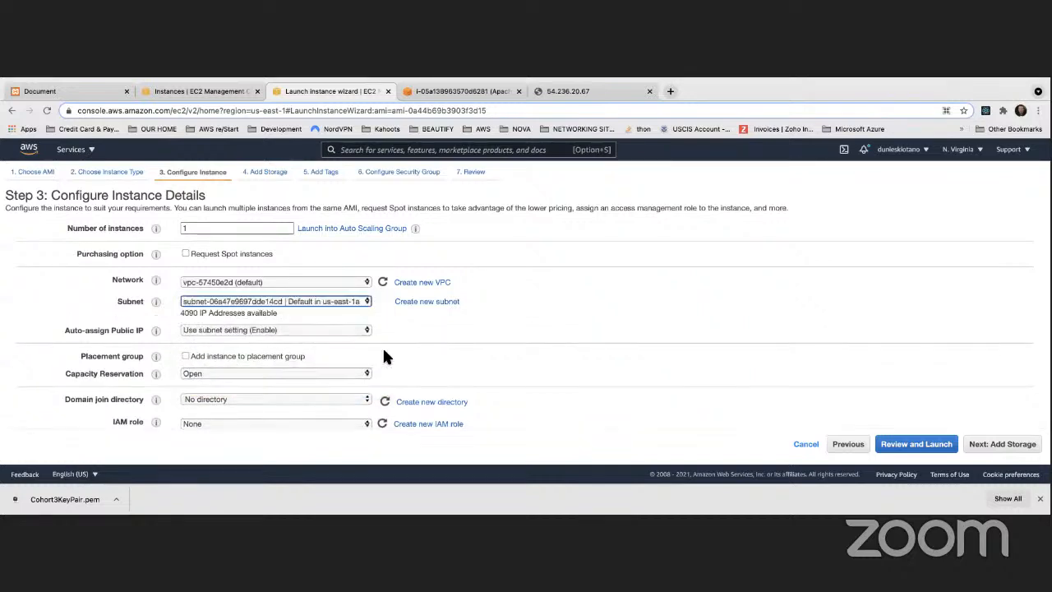
Change the subnet to 'No preference (default subnet in any Availability Zone)' and close the leftover wizard tab
scroll(409, 349, down, 5)
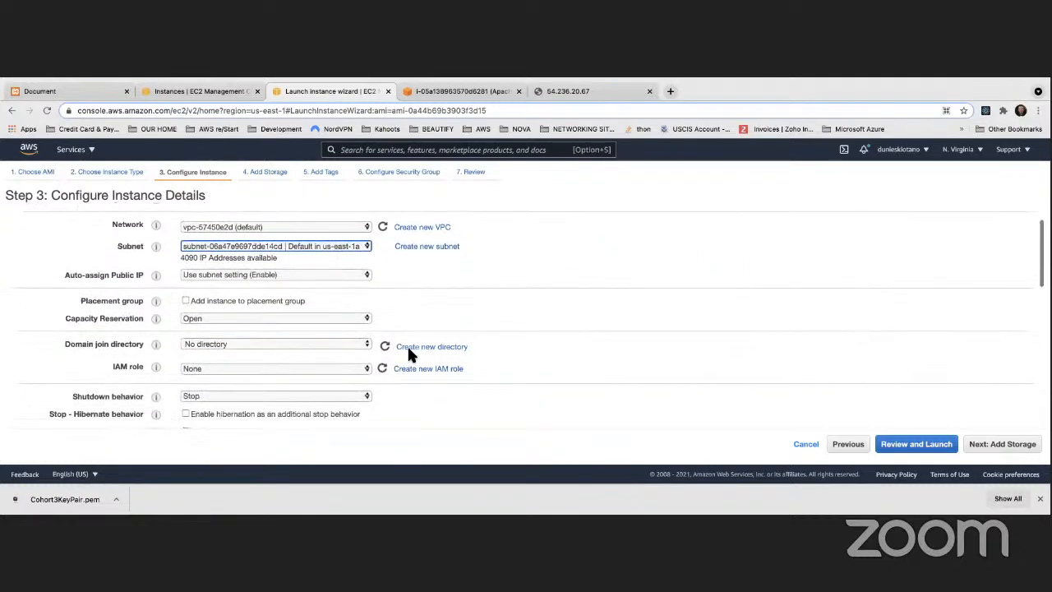
scroll(411, 353, down, 6)
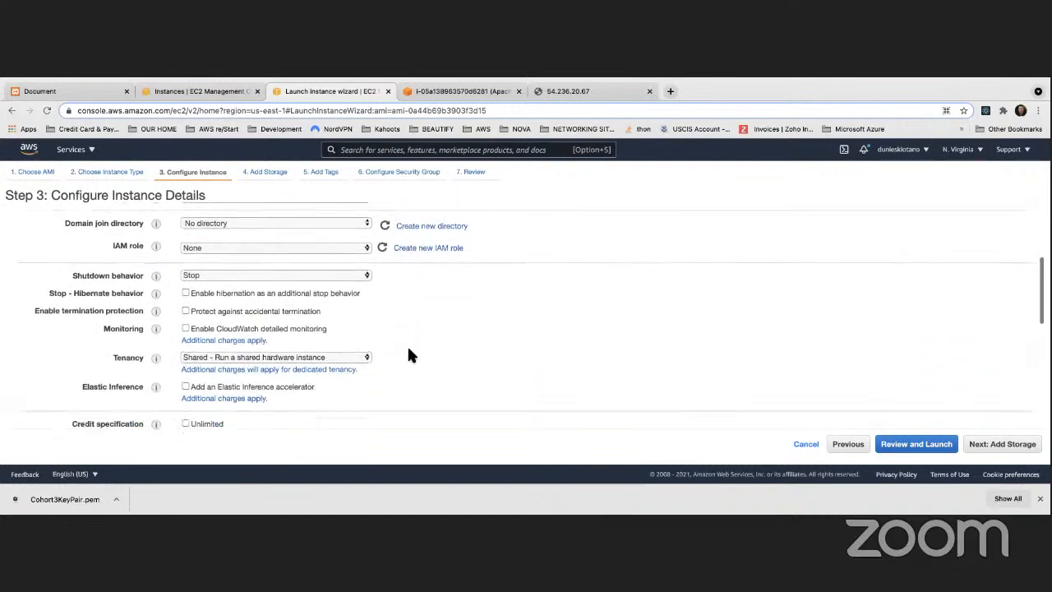
scroll(408, 354, down, 5)
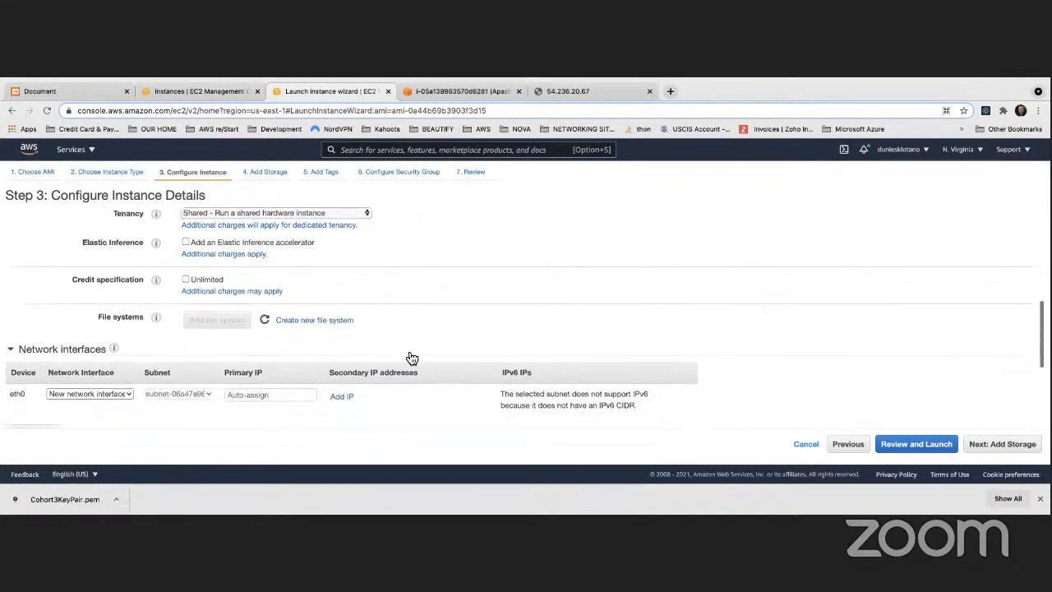
scroll(408, 354, down, 1)
scroll(409, 354, up, 3)
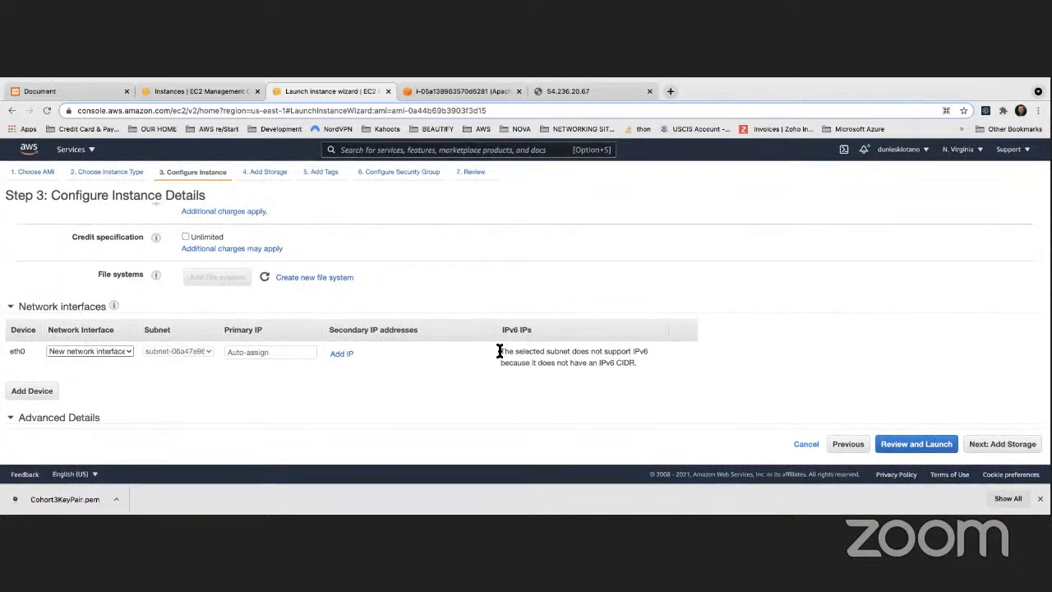
scroll(510, 354, up, 1)
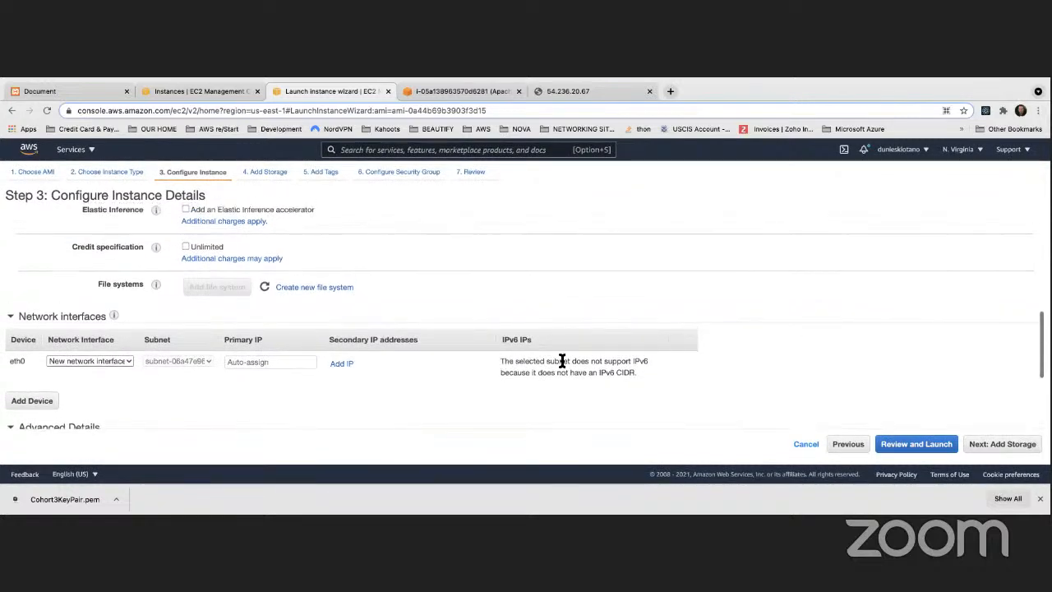
scroll(324, 307, up, 10)
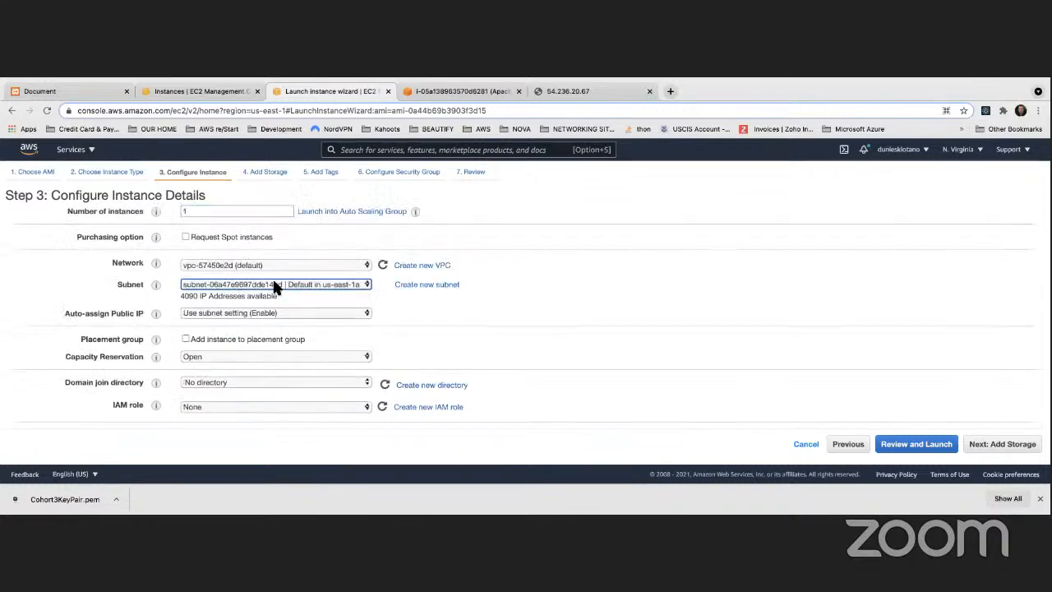
click(275, 285)
click(277, 207)
scroll(687, 333, down, 10)
scroll(680, 333, up, 3)
scroll(681, 333, up, 10)
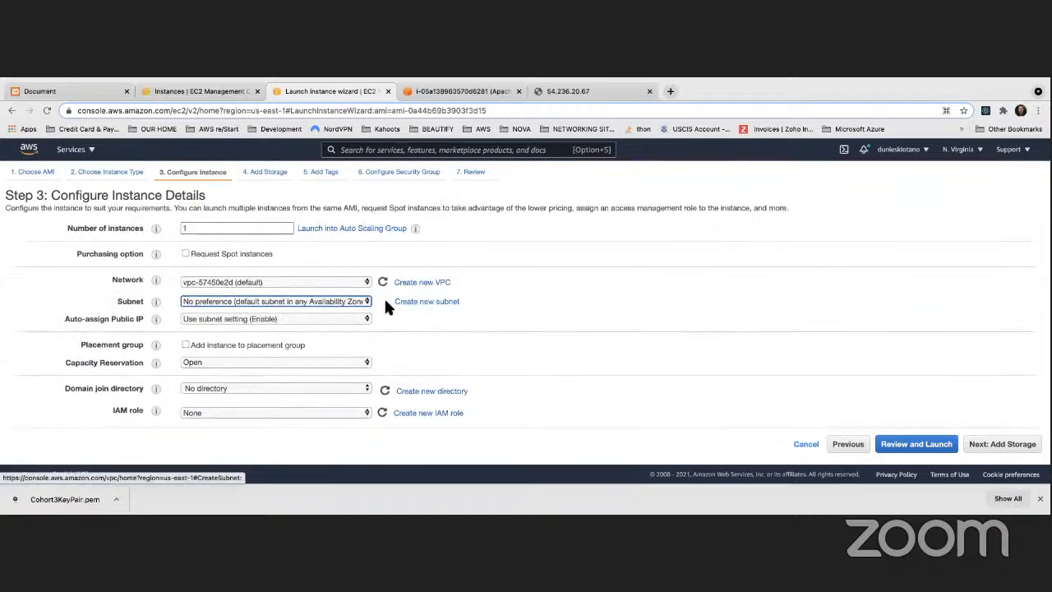
scroll(387, 300, down, 10)
scroll(383, 300, up, 2)
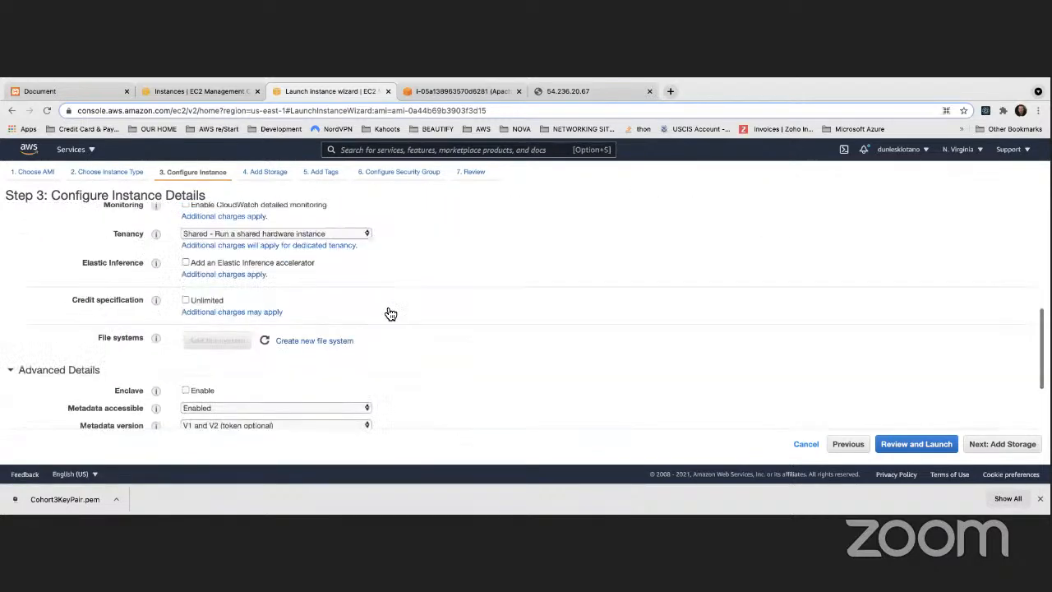
scroll(386, 306, up, 10)
click(390, 90)
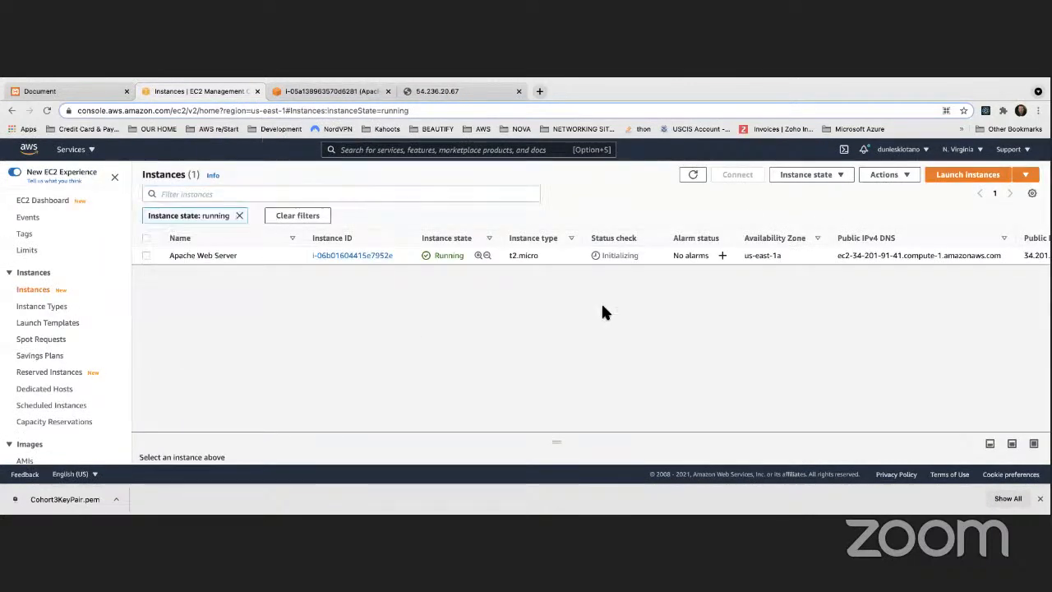
Copy the new instance's public IP 34.201.91.41 and load it in the test page tab
scroll(703, 263, right, 6)
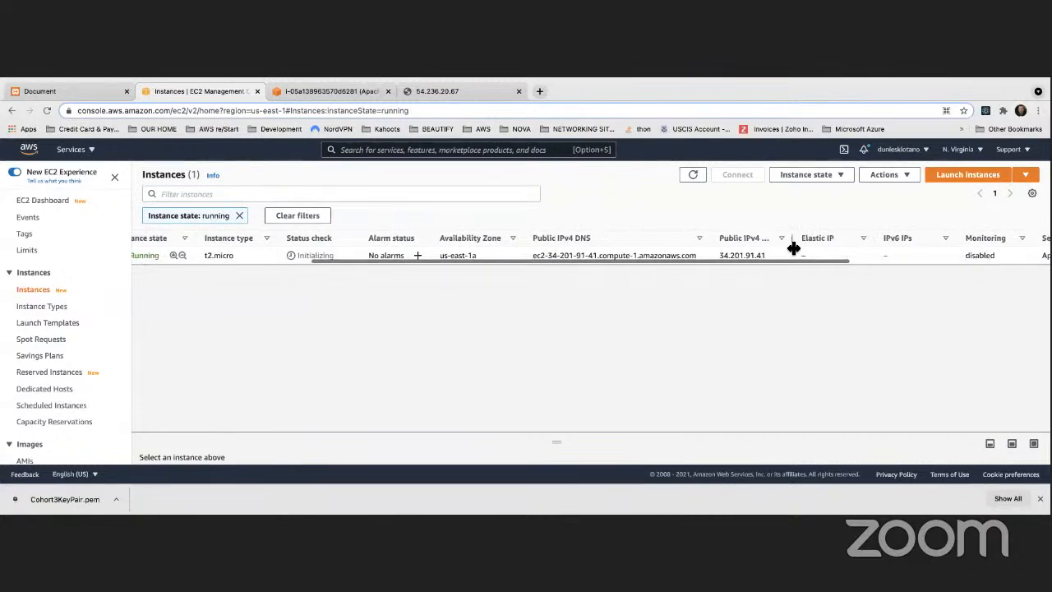
drag(770, 255, 715, 254)
key(ctrl+c)
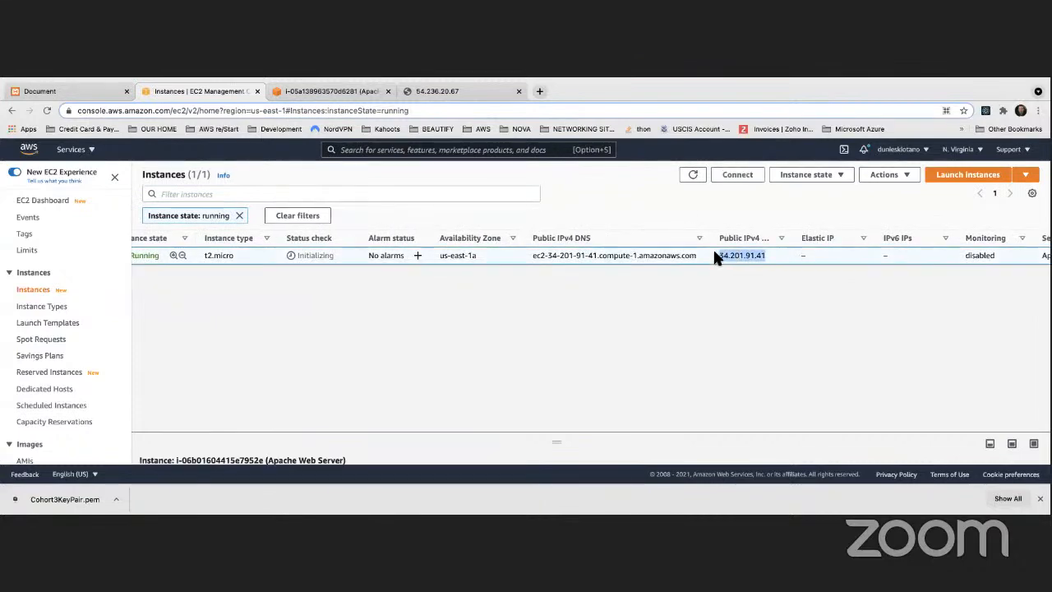
click(427, 91)
click(377, 111)
key(ctrl+v)
key(Return)
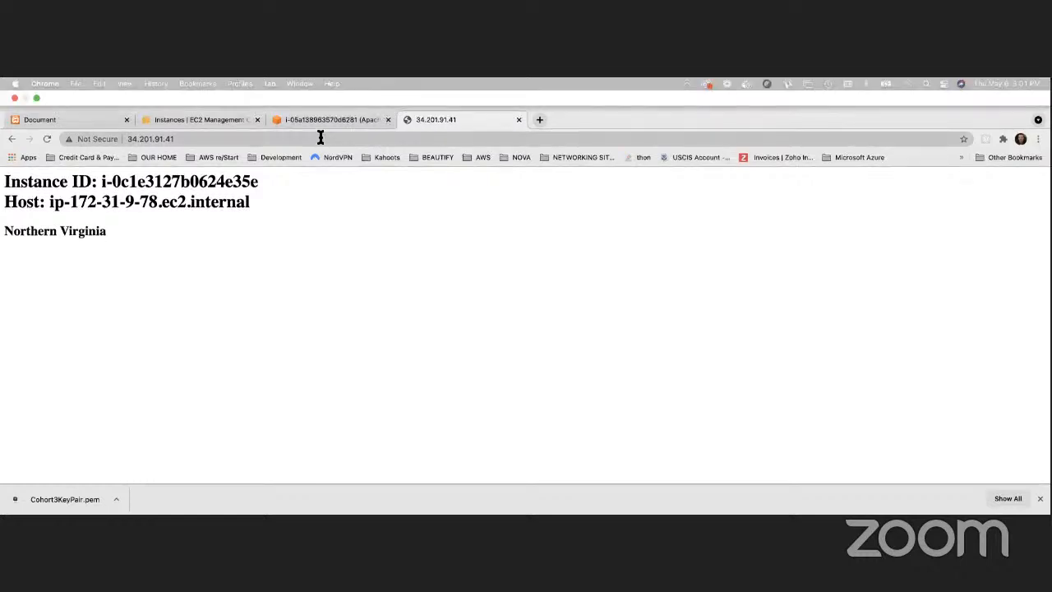
Open the new instance's summary page from the Instances list and review its details
click(218, 119)
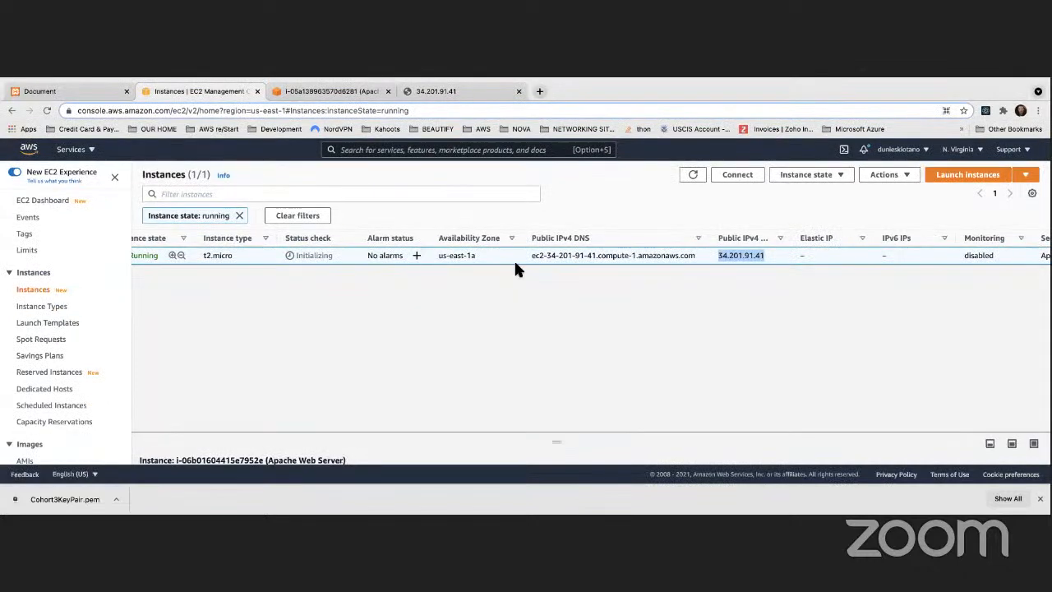
scroll(456, 258, left, 5)
scroll(421, 257, left, 3)
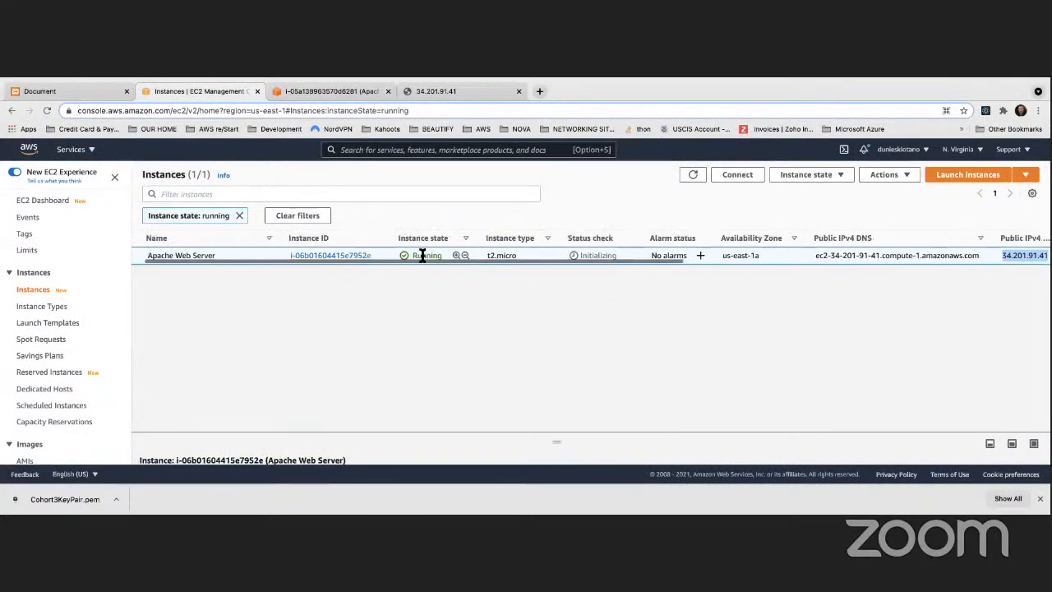
click(369, 258)
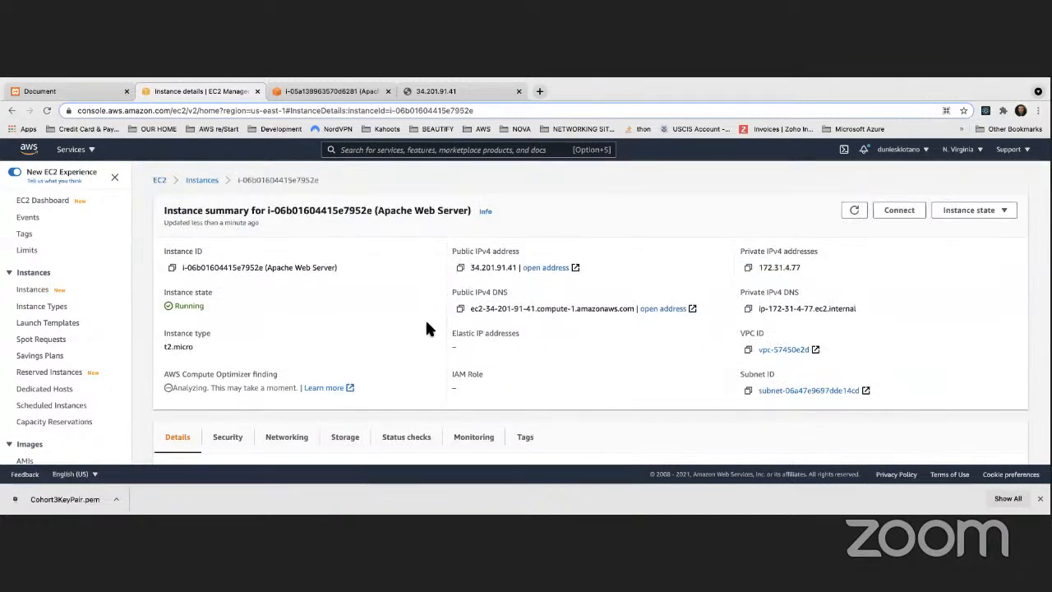
scroll(427, 324, down, 3)
scroll(429, 329, down, 4)
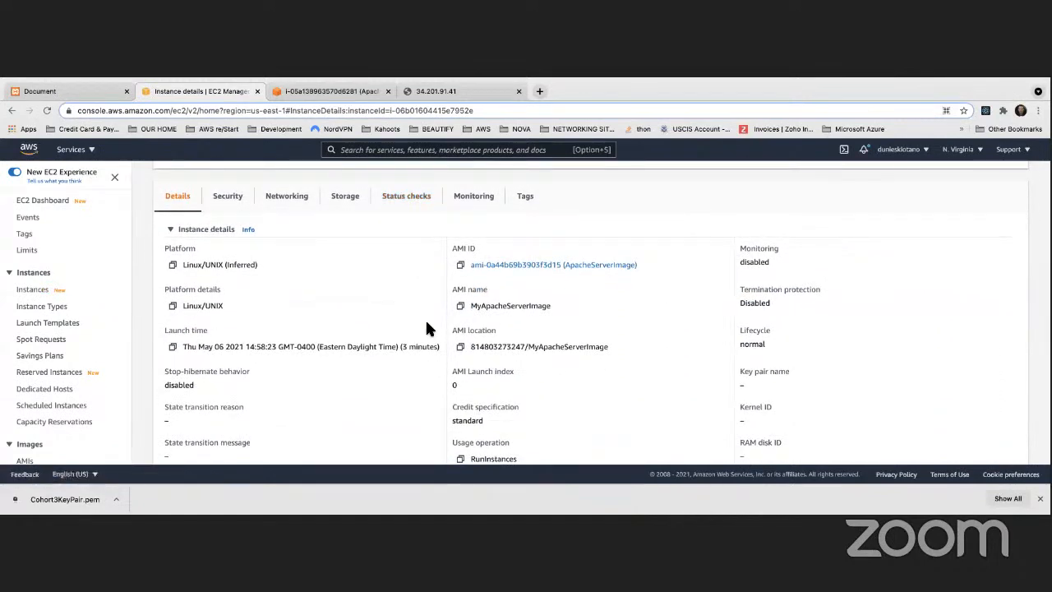
scroll(426, 328, up, 6)
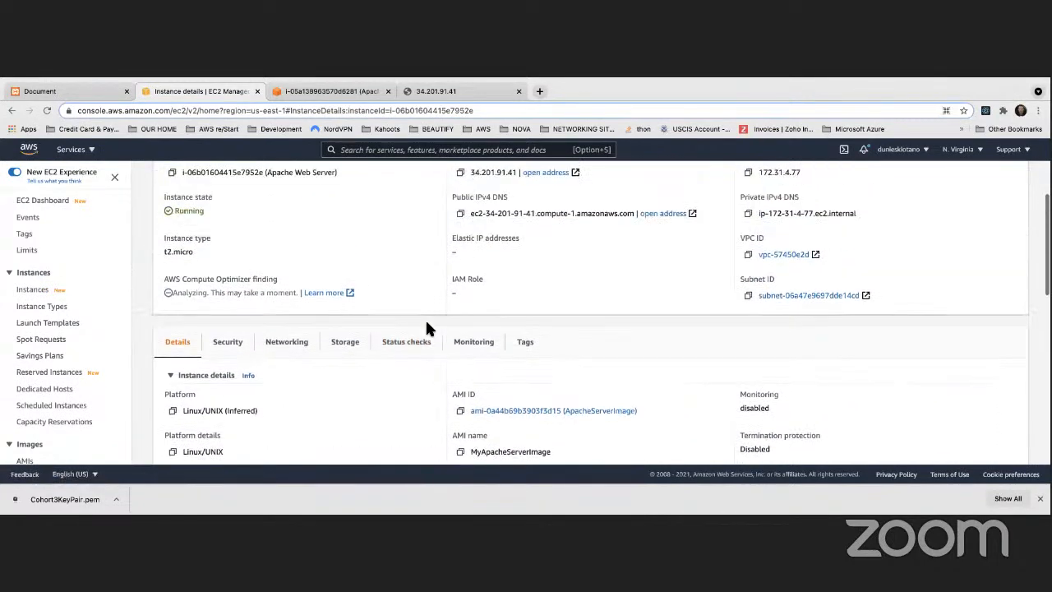
Return to the 34.201.91.41 test page and highlight its instance ID and host lines
click(313, 92)
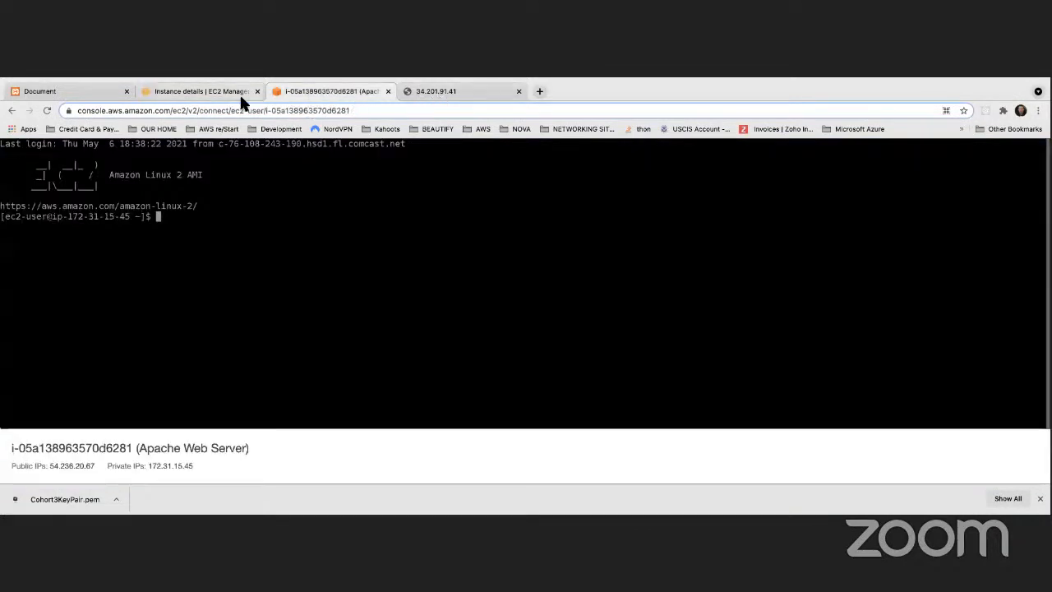
click(207, 95)
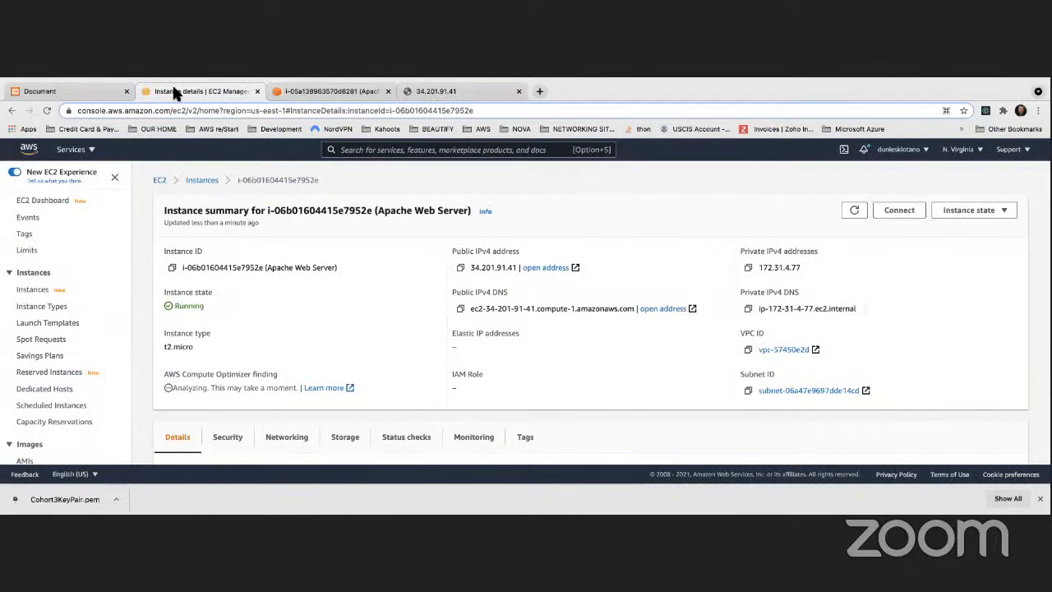
click(417, 92)
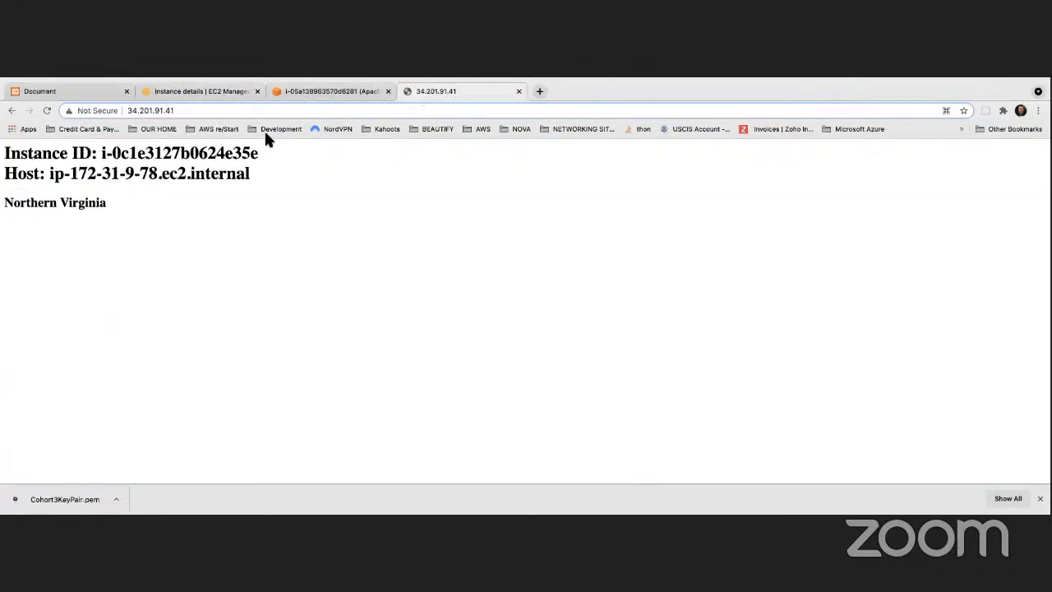
drag(5, 154, 253, 174)
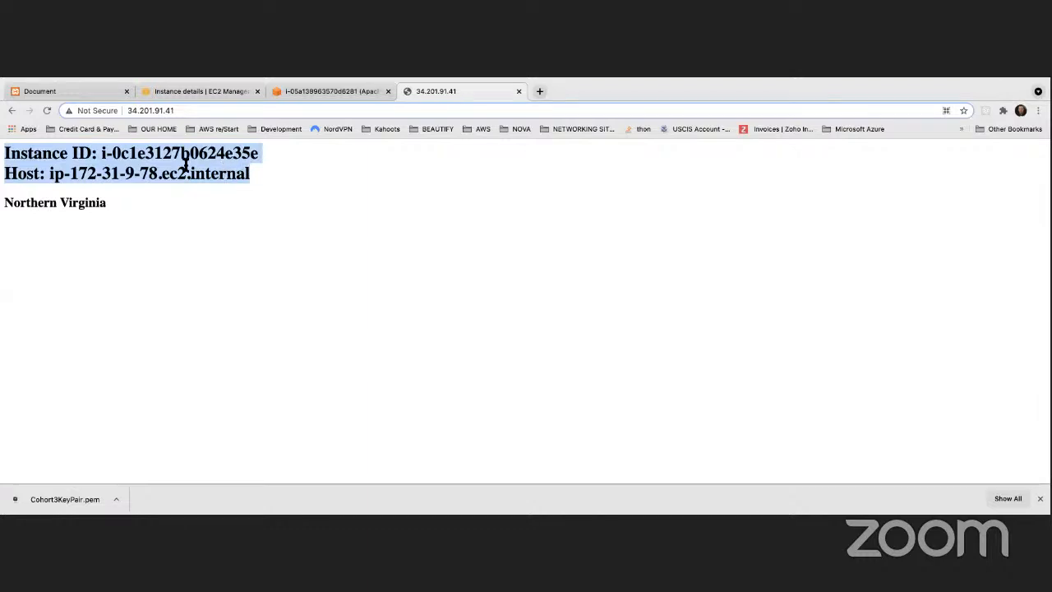
Compare the test page's instance ID with the instance ID shown on the console summary
click(225, 168)
drag(96, 154, 260, 156)
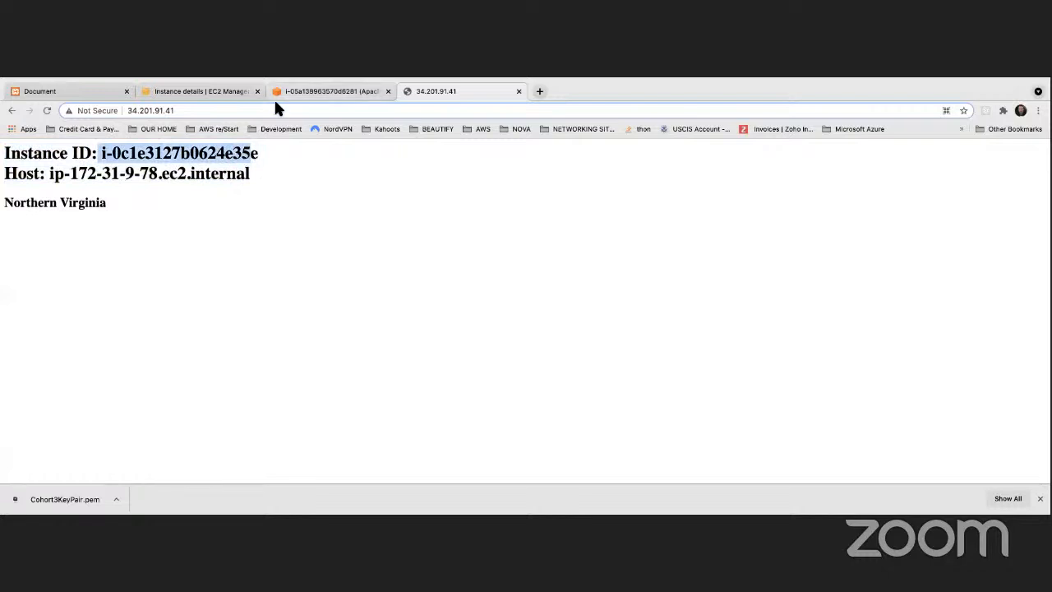
click(210, 92)
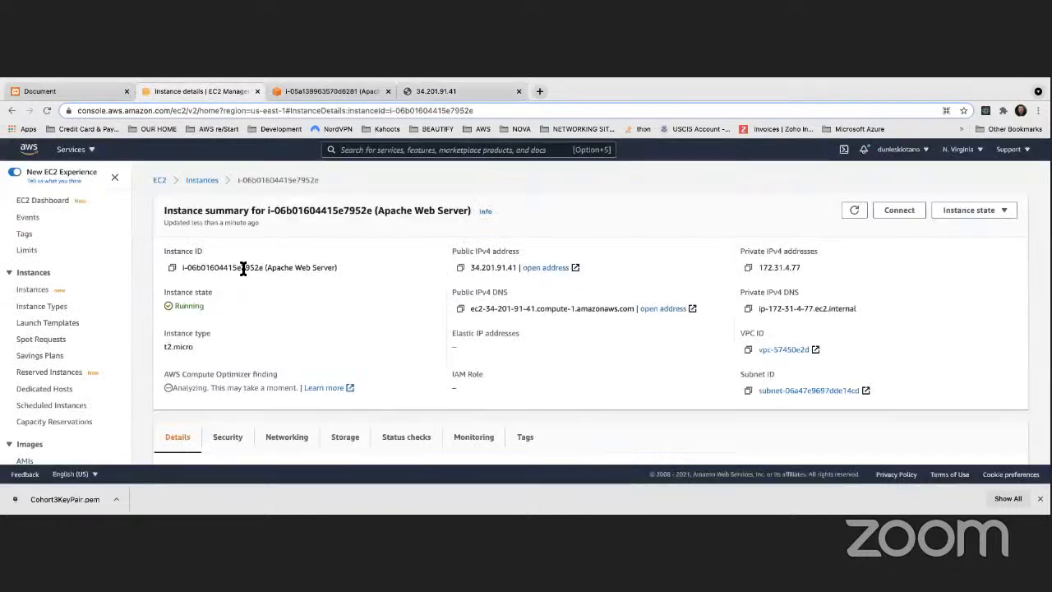
drag(247, 269, 171, 273)
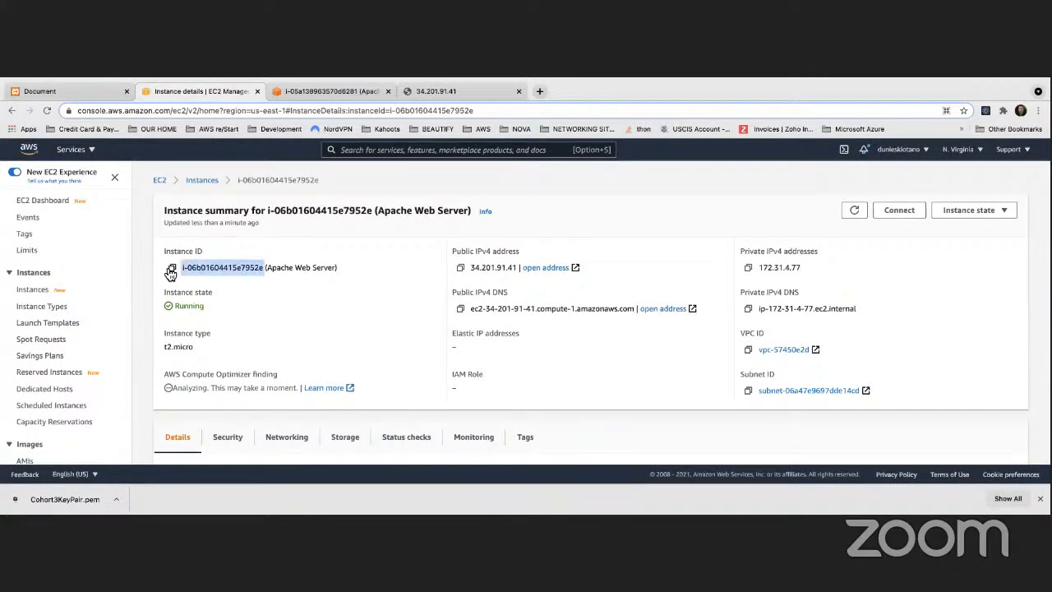
click(346, 89)
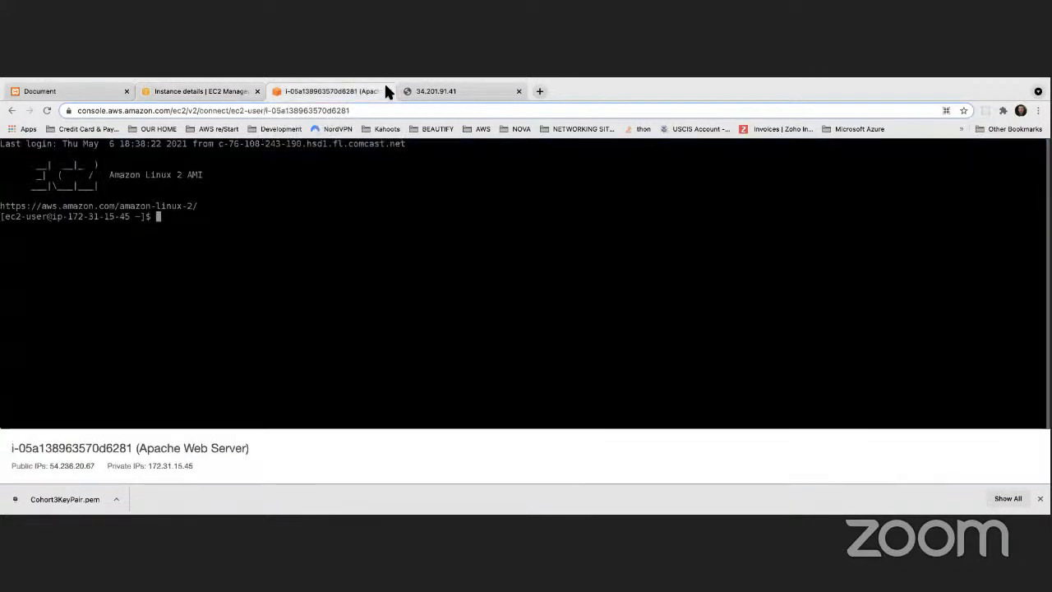
click(208, 94)
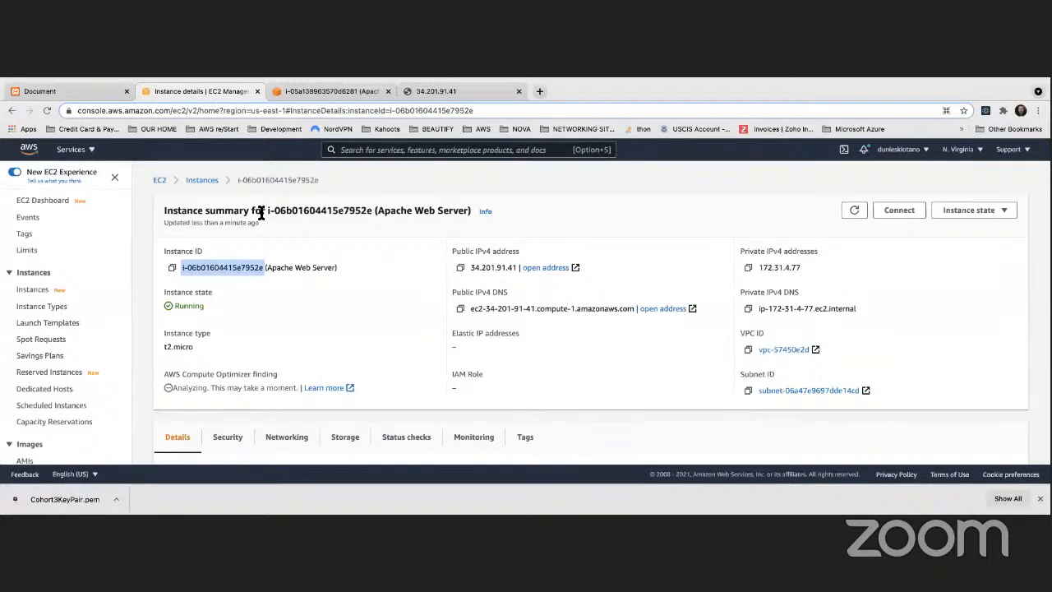
click(305, 92)
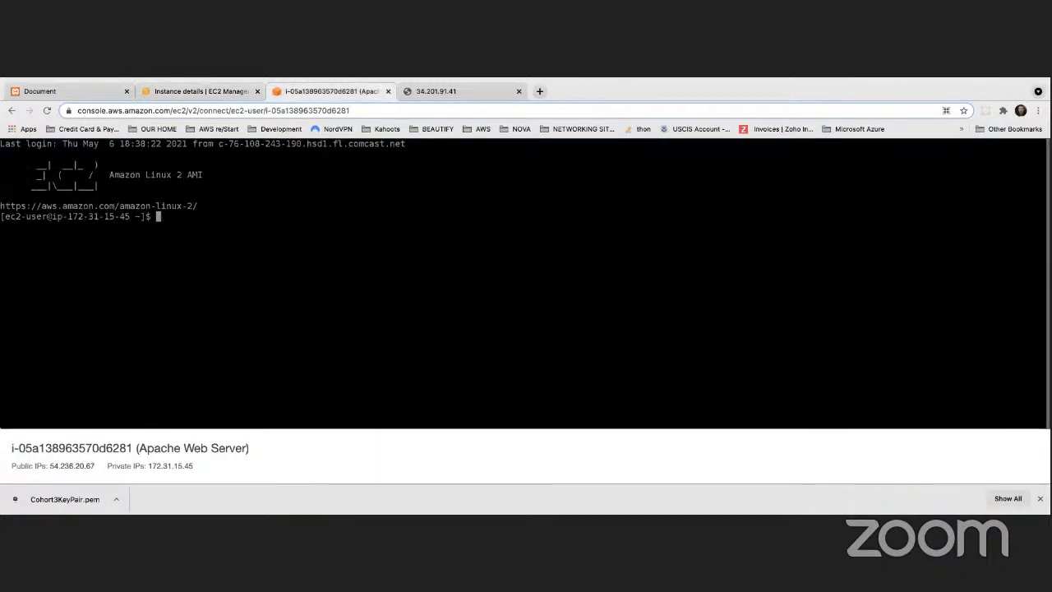
click(194, 92)
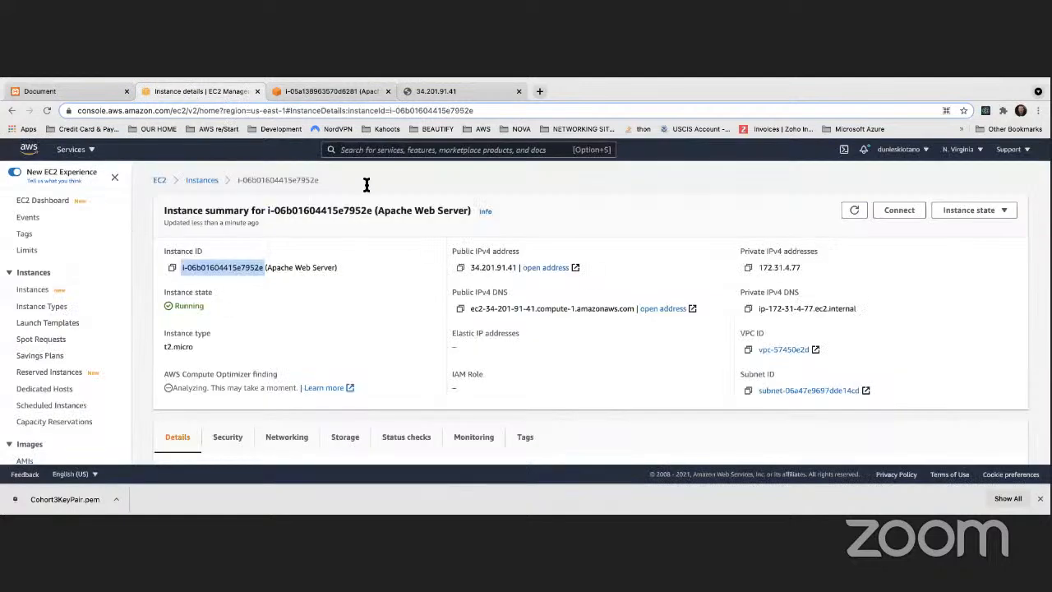
click(418, 93)
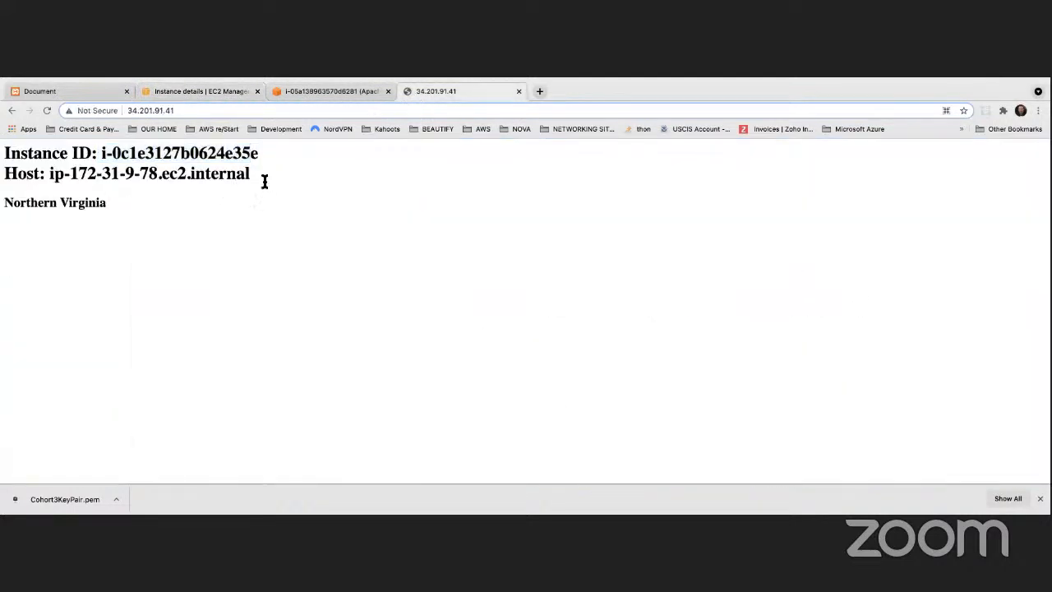
Highlight the instance ID and host ip-172-31-9-78.ec2.internal on the test page
drag(262, 181, 5, 151)
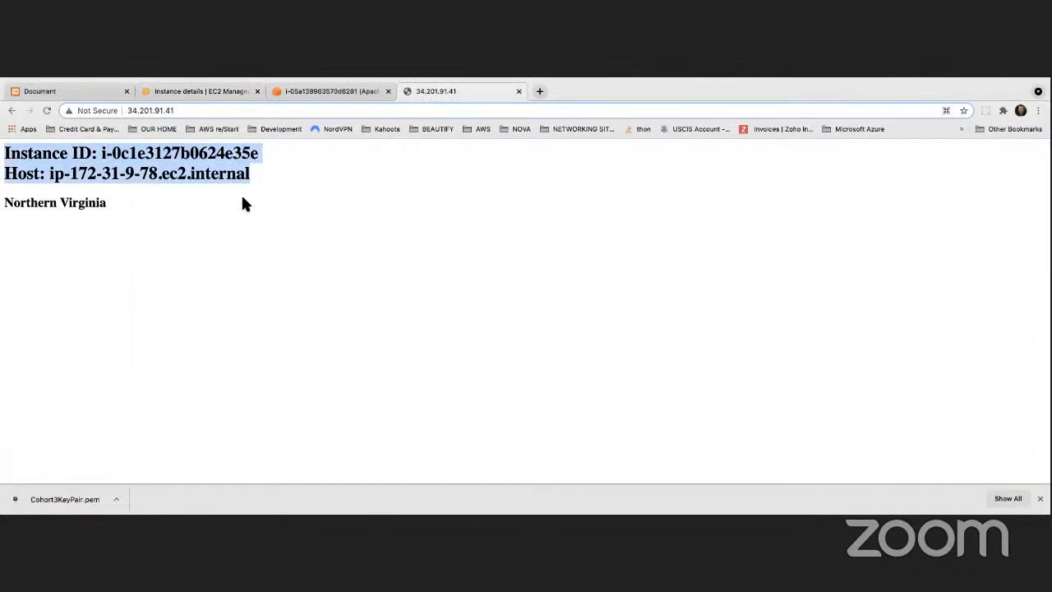
drag(256, 180, 5, 153)
click(103, 153)
drag(100, 153, 267, 148)
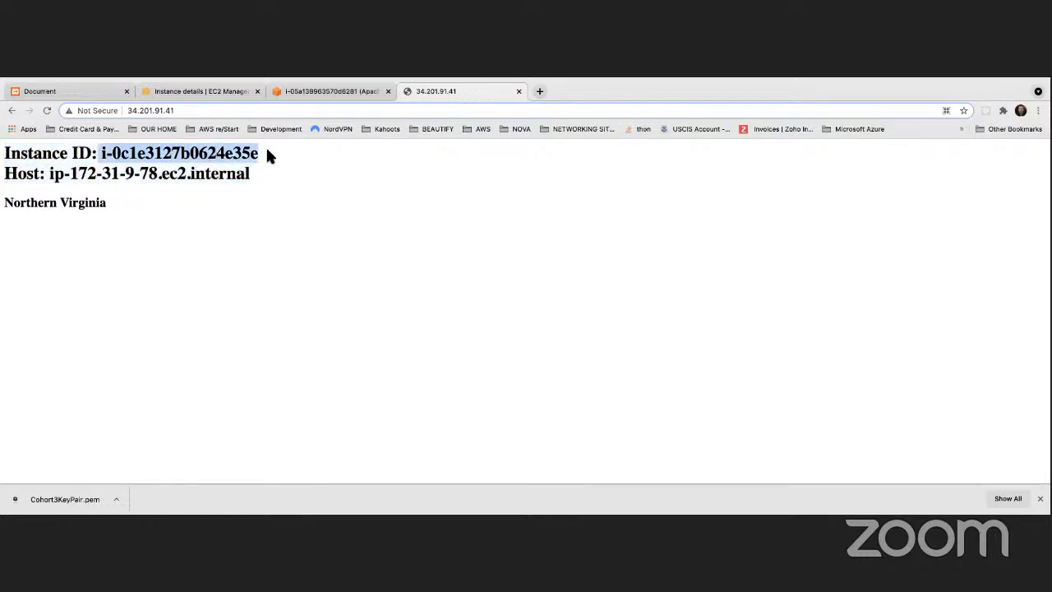
drag(49, 173, 263, 175)
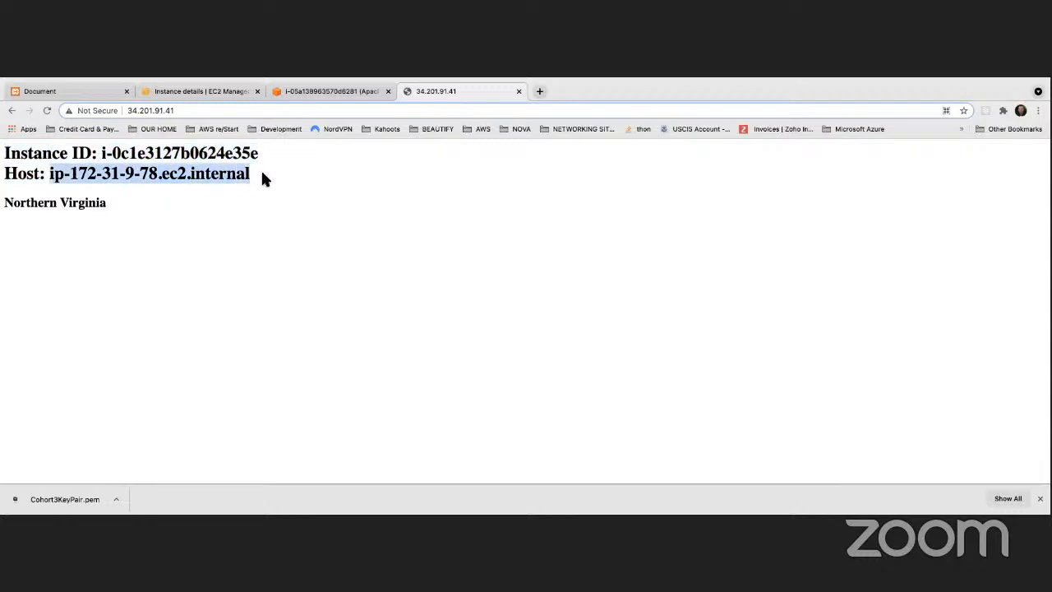
click(174, 186)
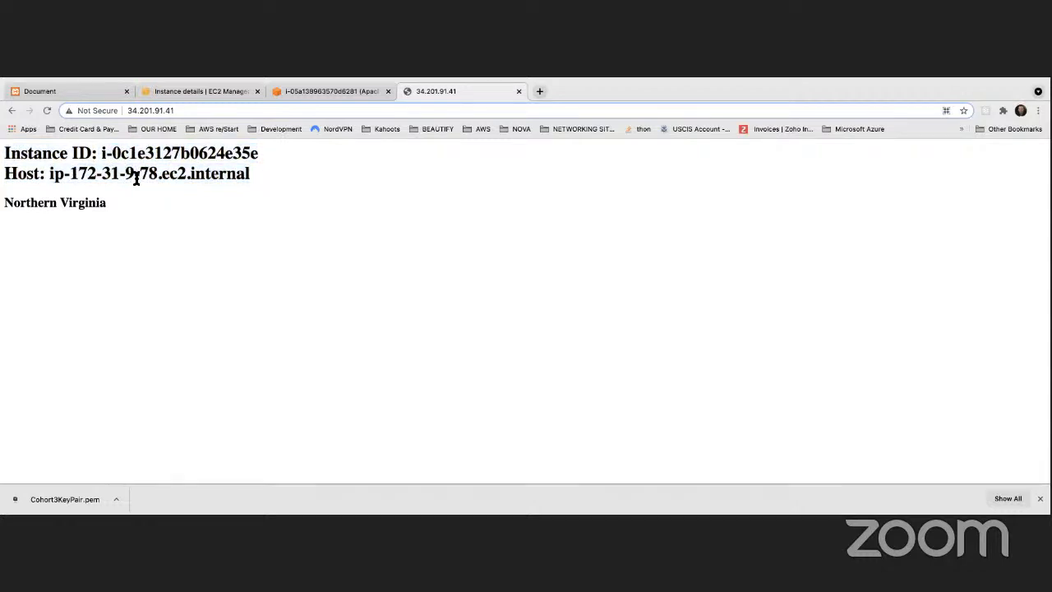
Highlight the IP digits in the instance's public and private DNS names on the summary
click(219, 94)
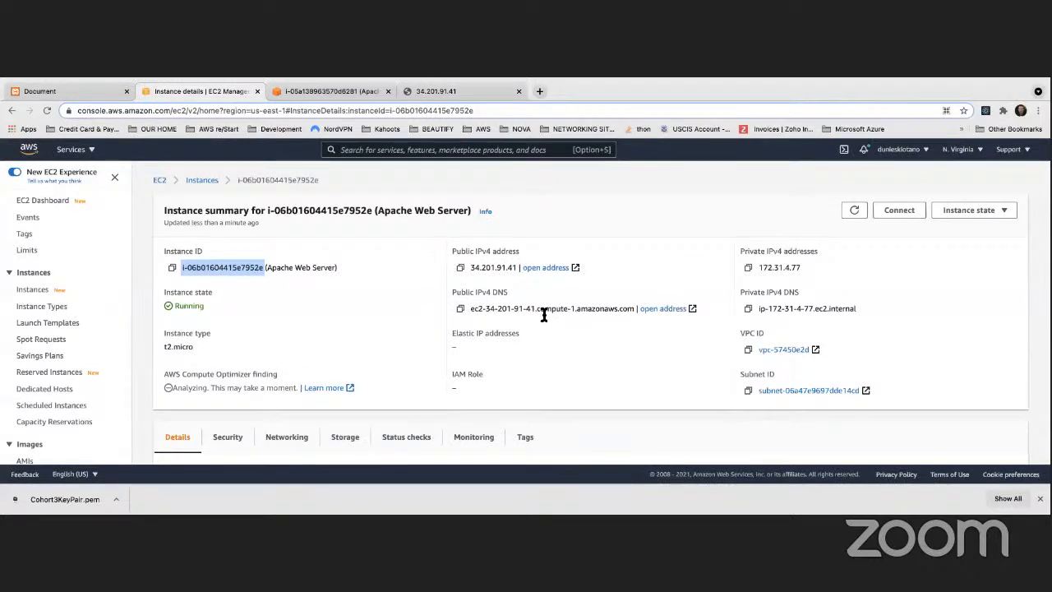
drag(514, 308, 536, 309)
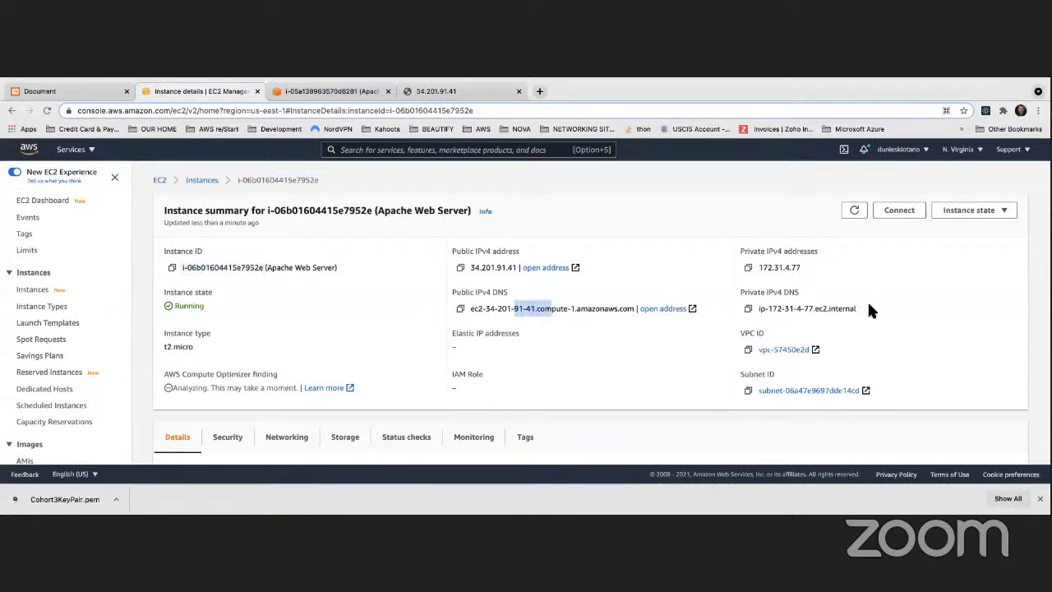
click(802, 308)
drag(802, 308, 810, 308)
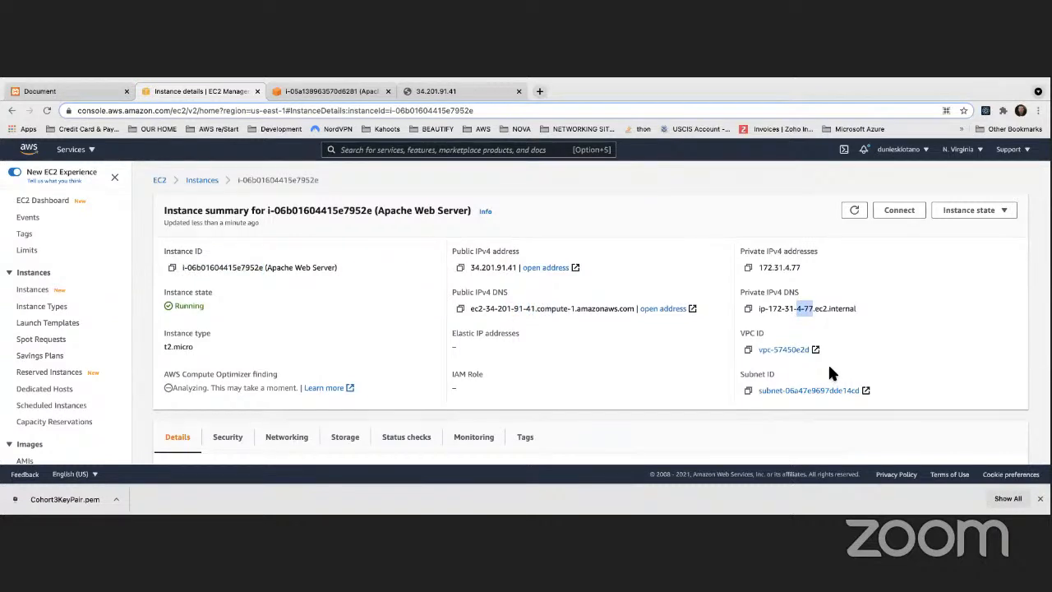
drag(804, 308, 794, 309)
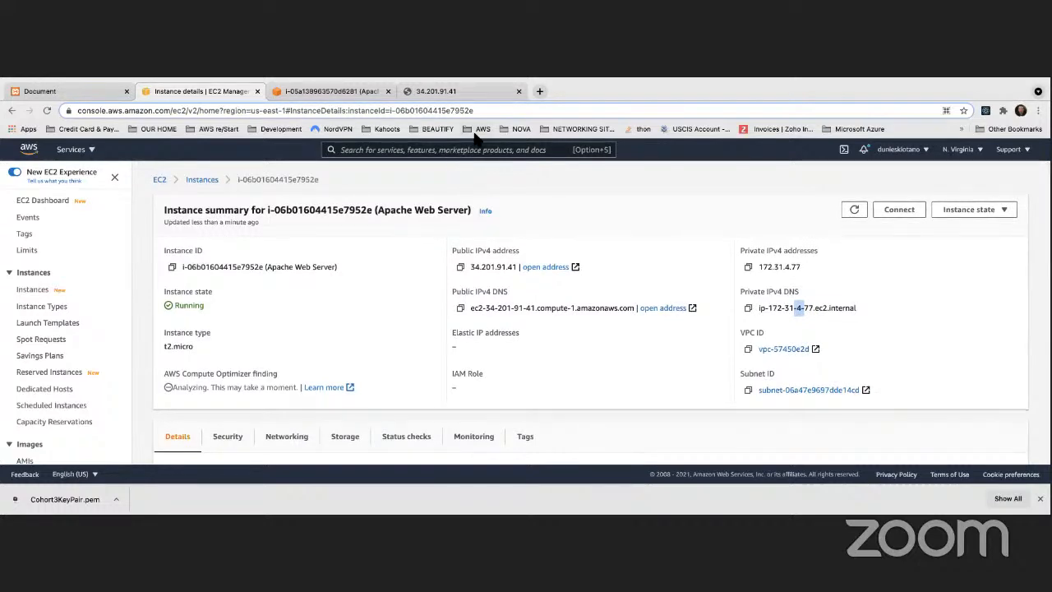
click(428, 96)
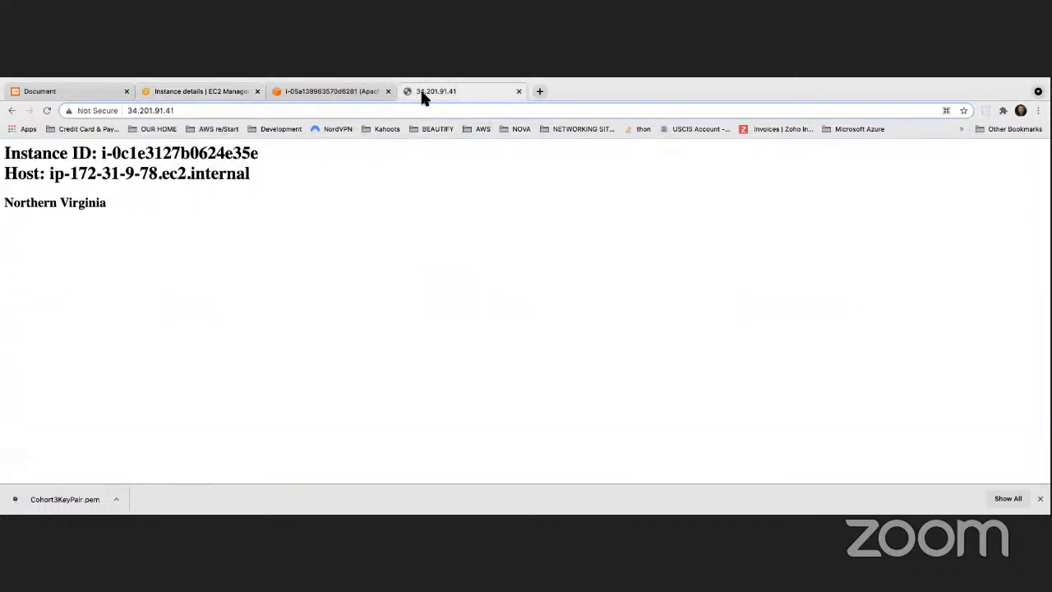
click(338, 93)
click(230, 92)
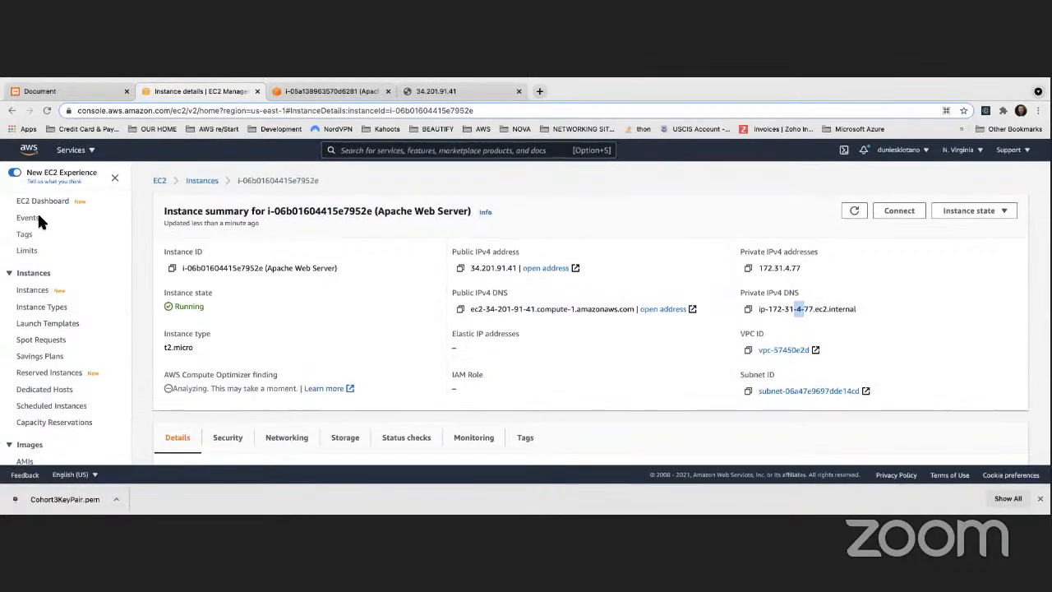
Go to the EC2 dashboard and start the Launch Instance wizard
click(83, 151)
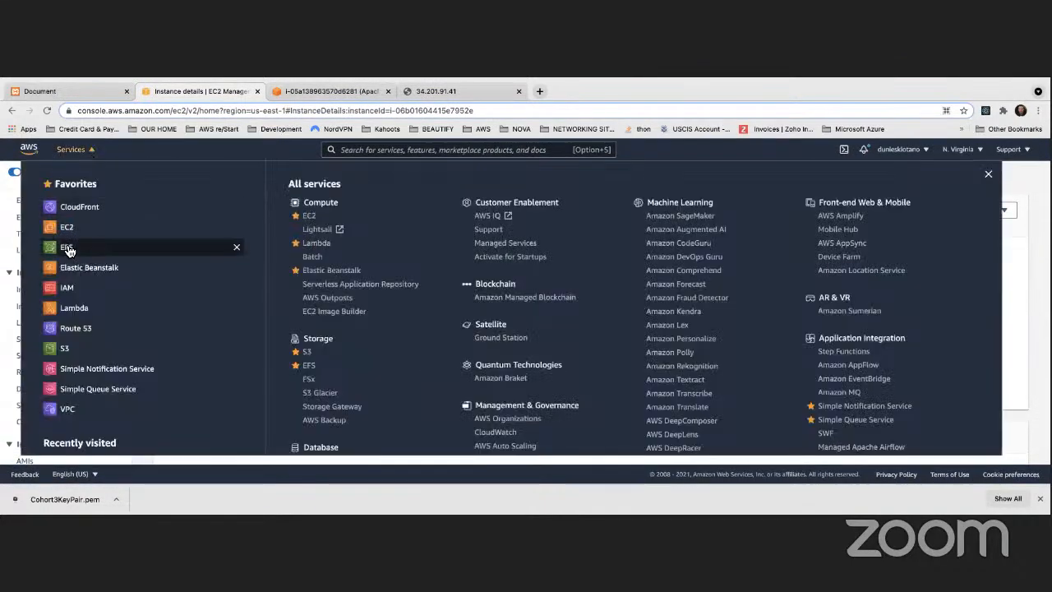
click(69, 227)
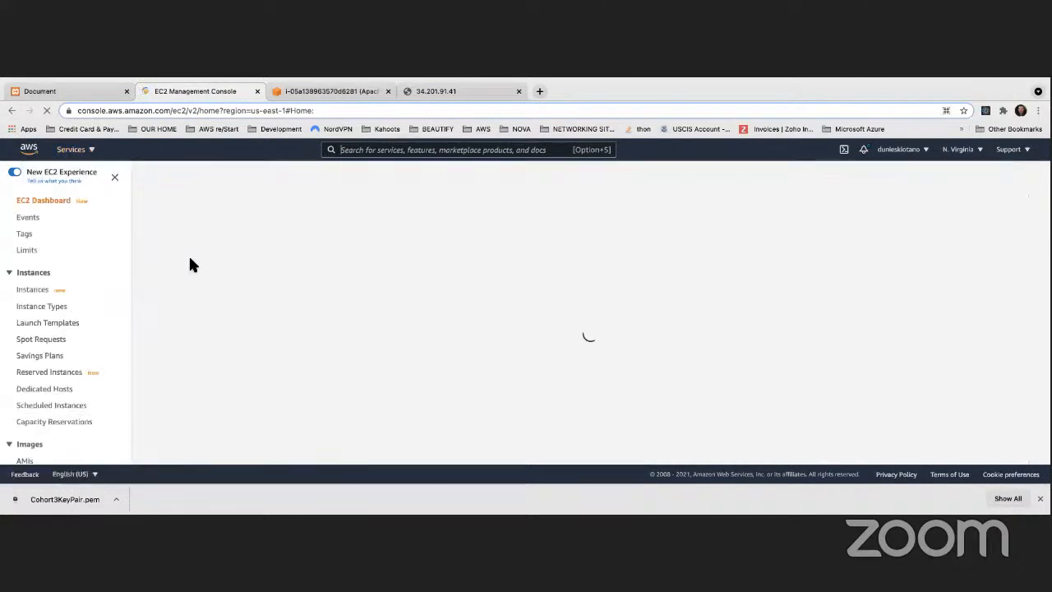
scroll(296, 324, down, 3)
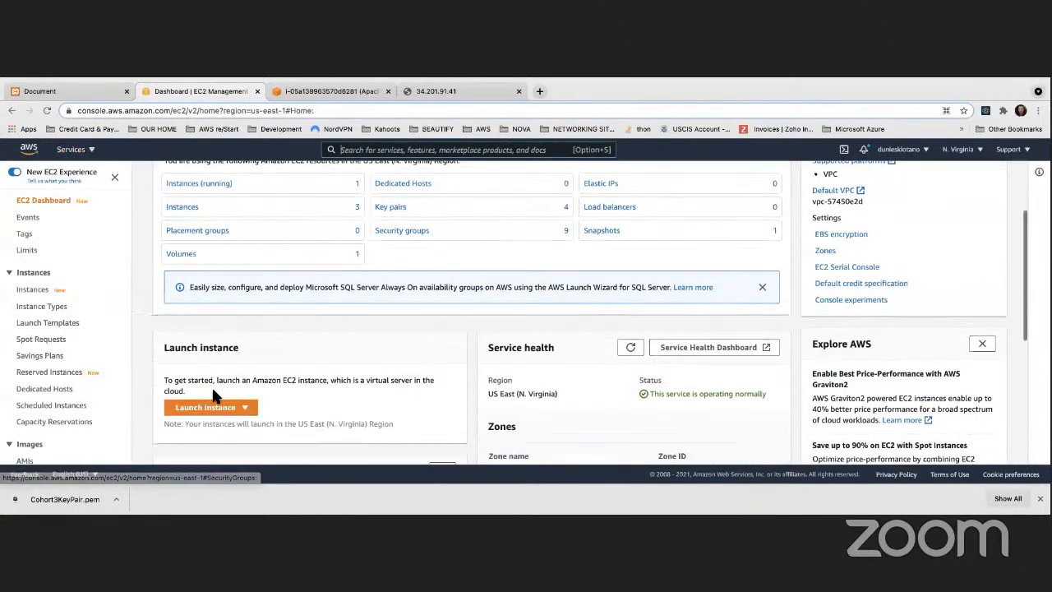
click(214, 408)
click(219, 380)
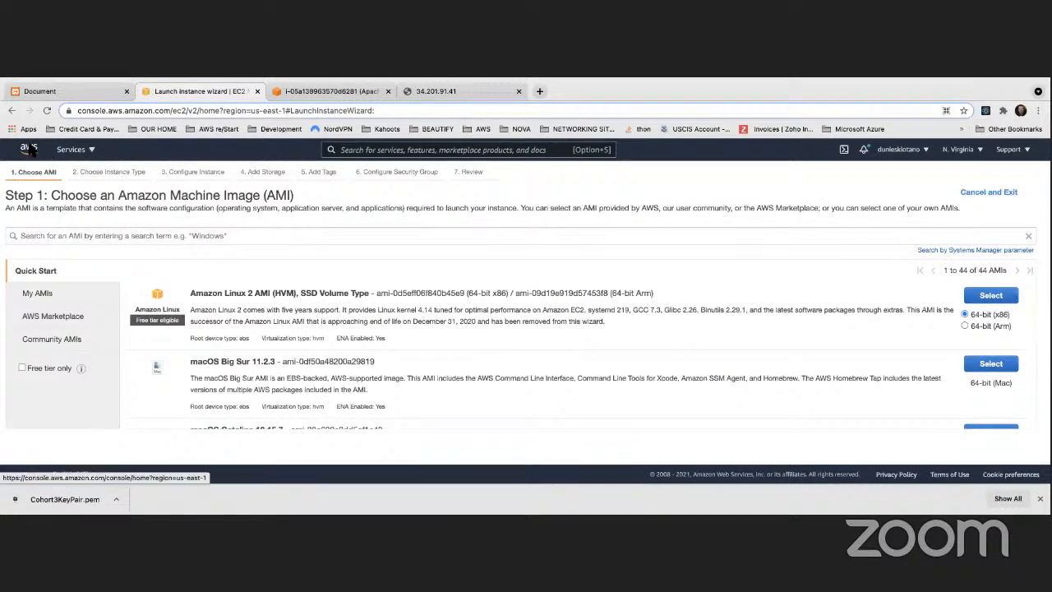
From the AMIs list, select ApacheServerImage and launch an instance from it
click(12, 112)
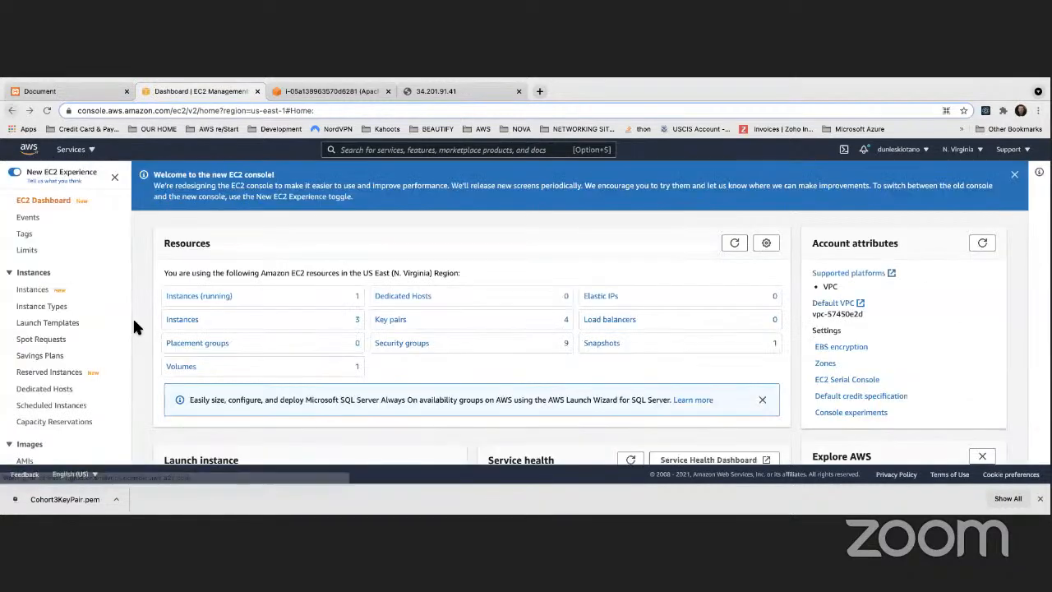
scroll(25, 354, down, 3)
click(25, 358)
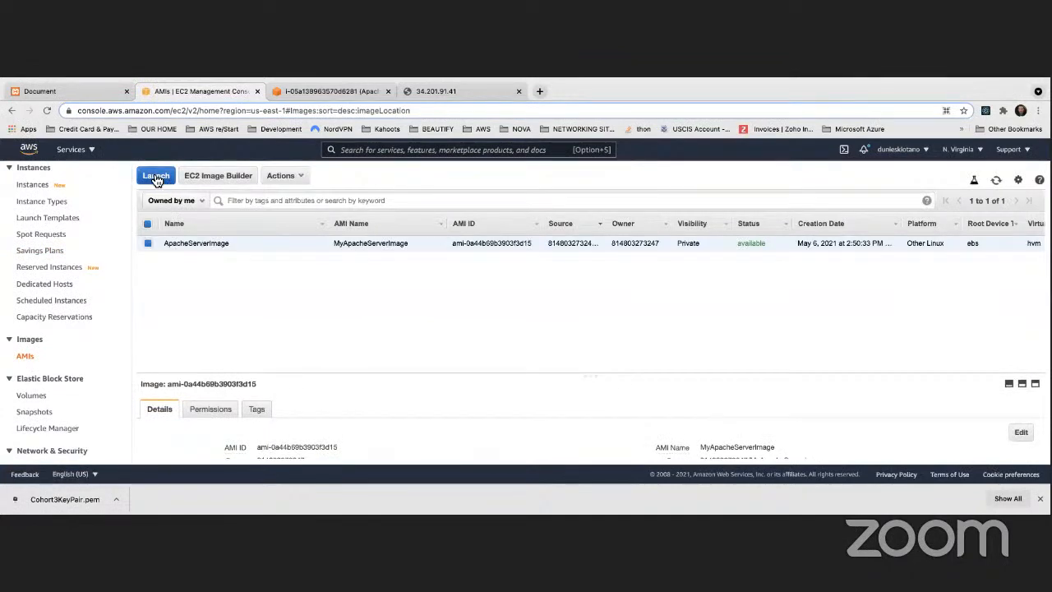
click(156, 177)
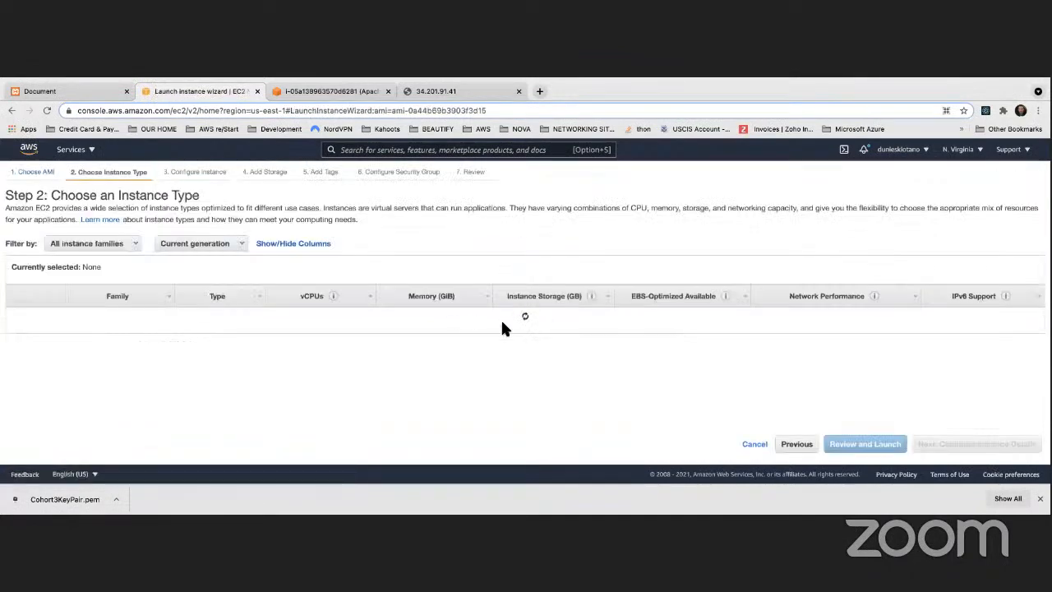
click(12, 111)
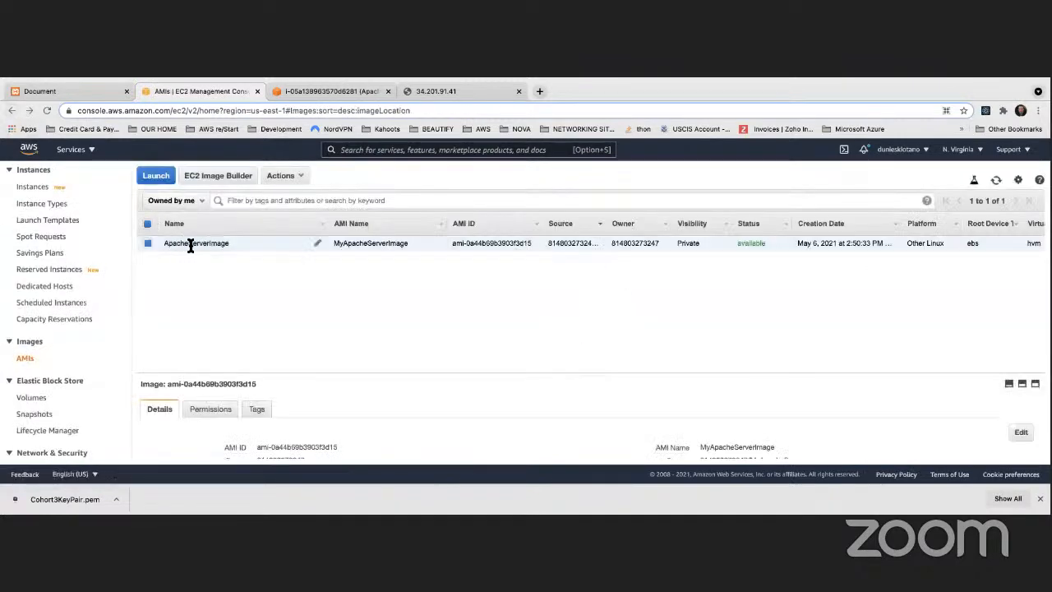
click(147, 245)
click(146, 242)
click(158, 178)
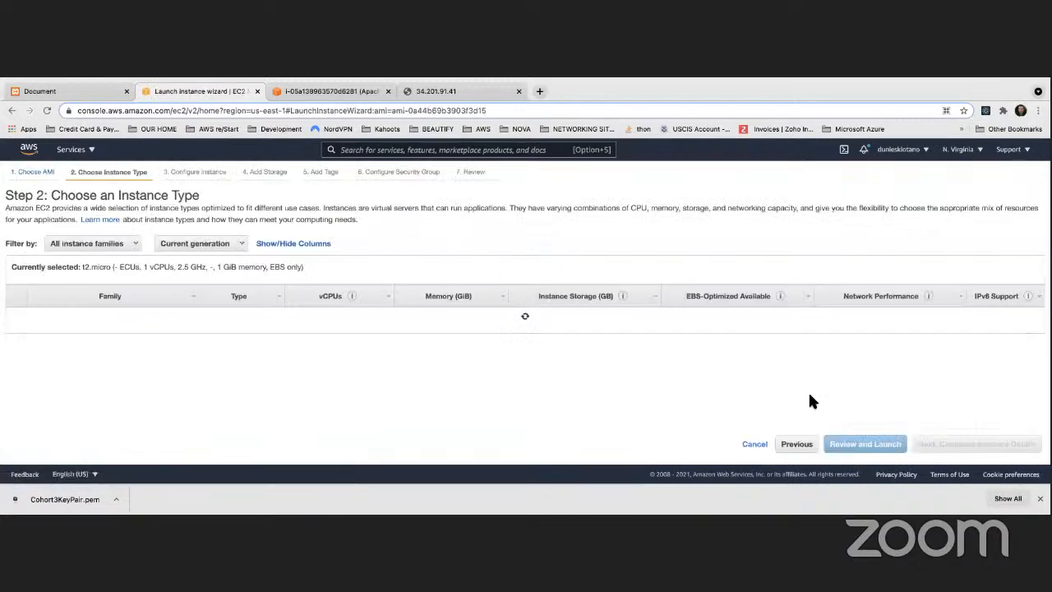
Check the Choose an Instance Type step, then go back to Step 1: Choose an AMI
mouse_move(228, 344)
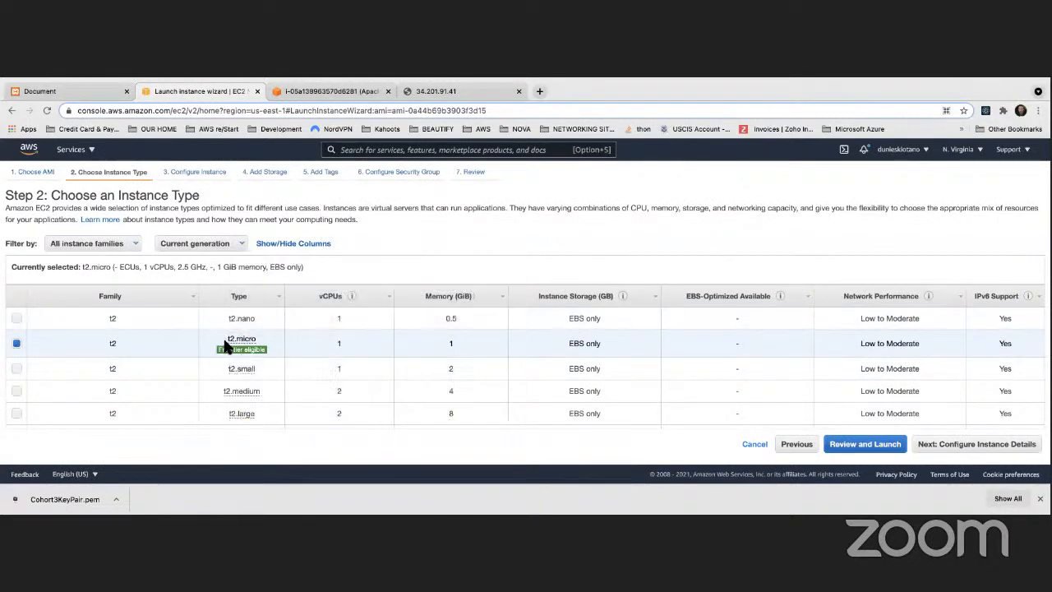
drag(114, 195, 200, 194)
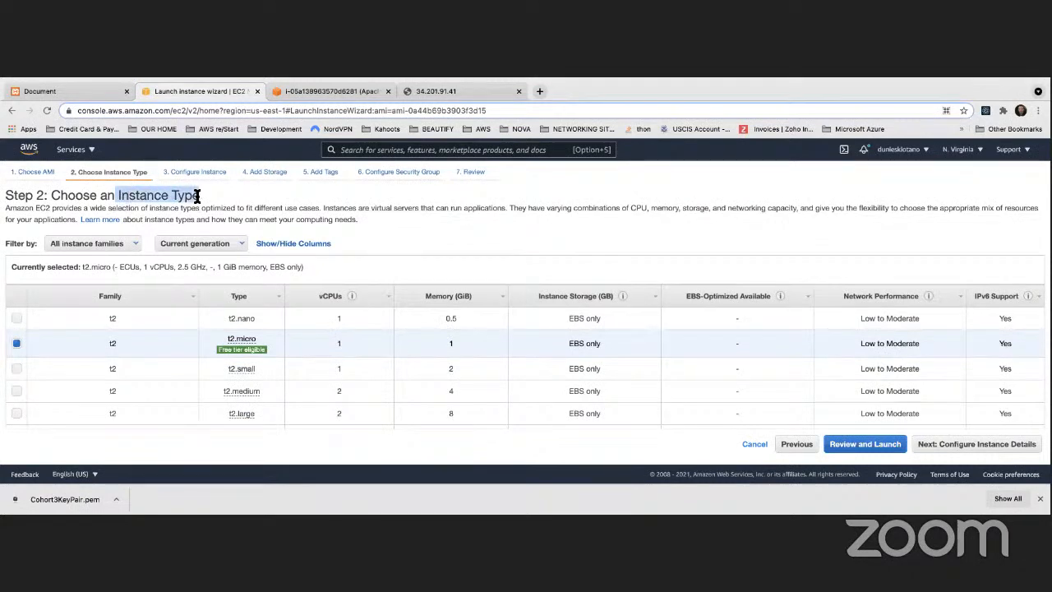
click(246, 200)
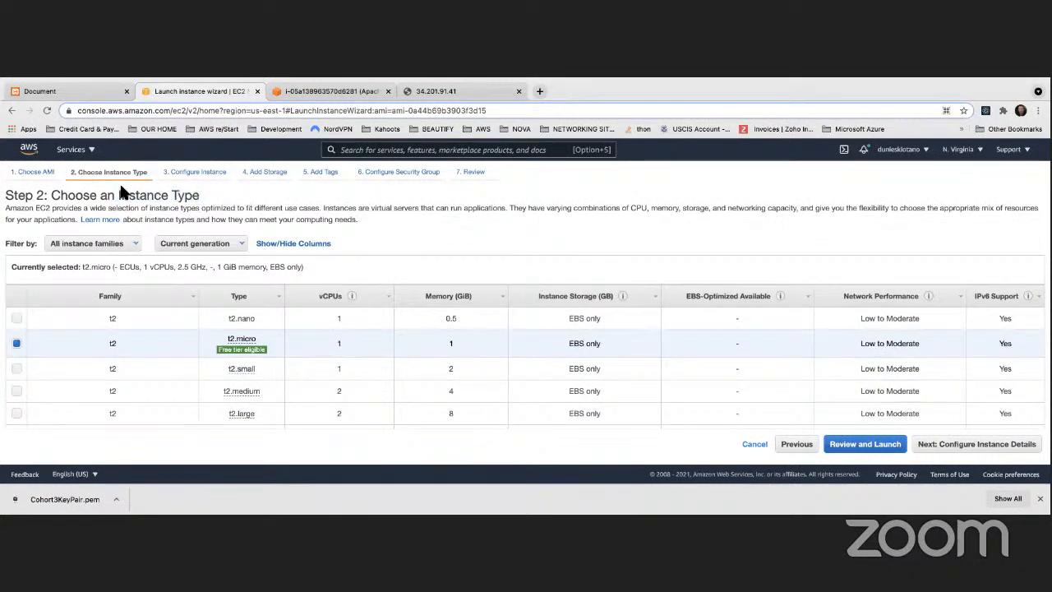
click(35, 176)
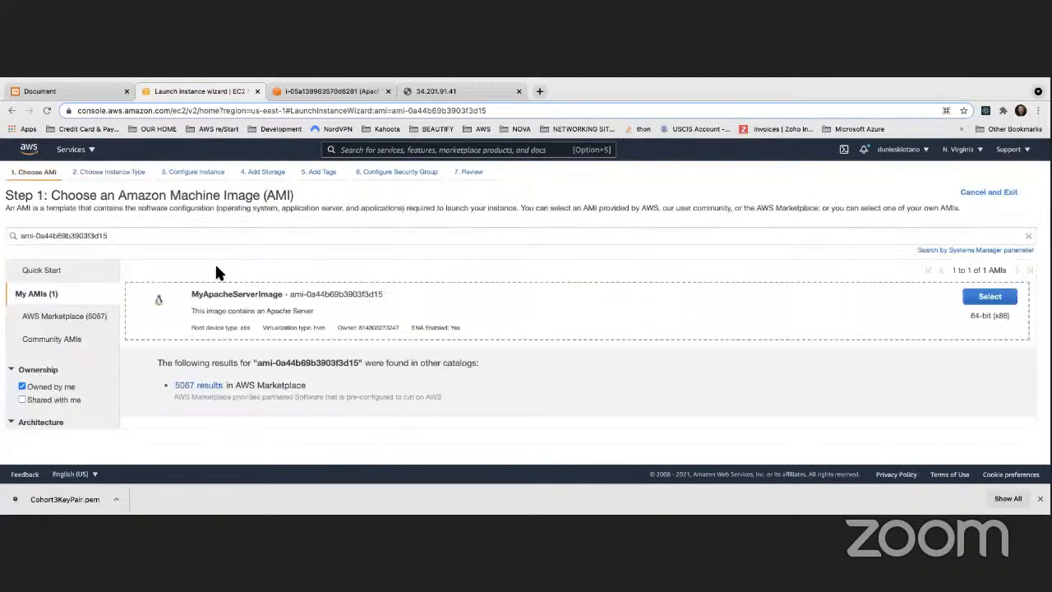
click(76, 154)
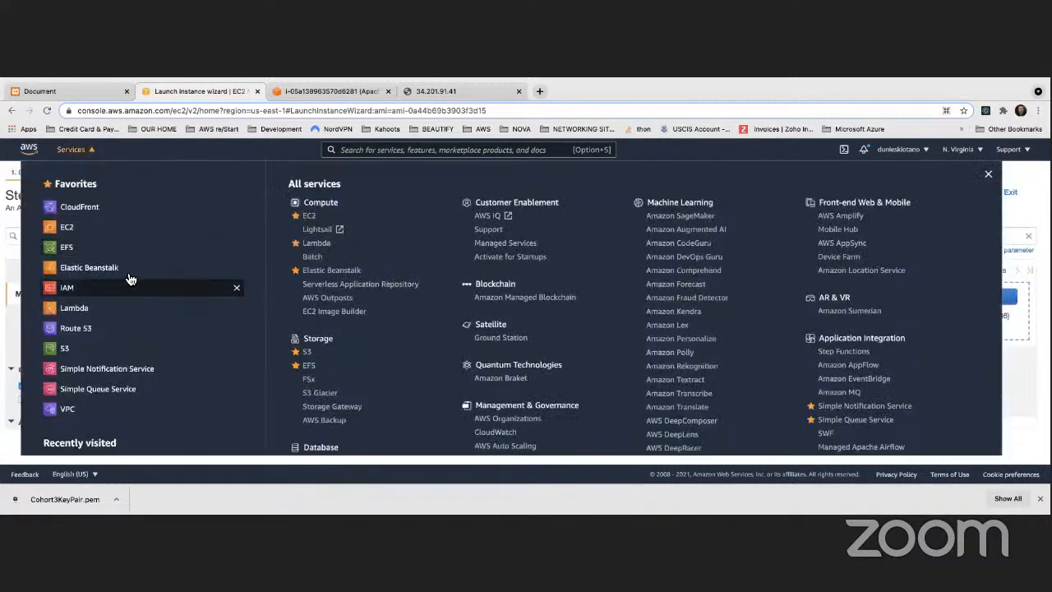
Go to EC2 AMIs, open EC2 Image Builder, then close that tab to return to the terminal
click(71, 228)
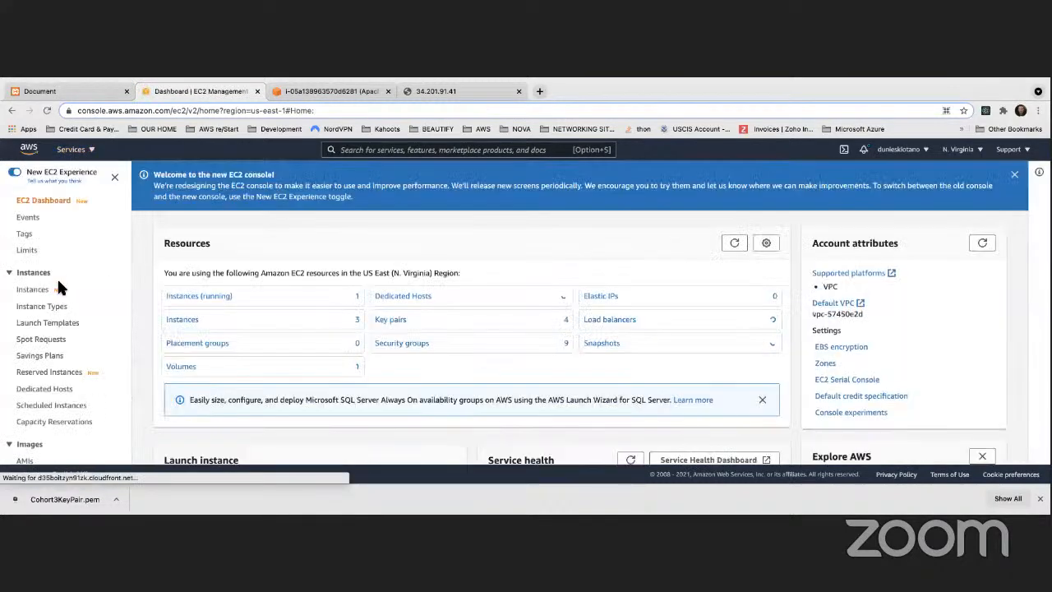
scroll(32, 320, down, 3)
click(25, 329)
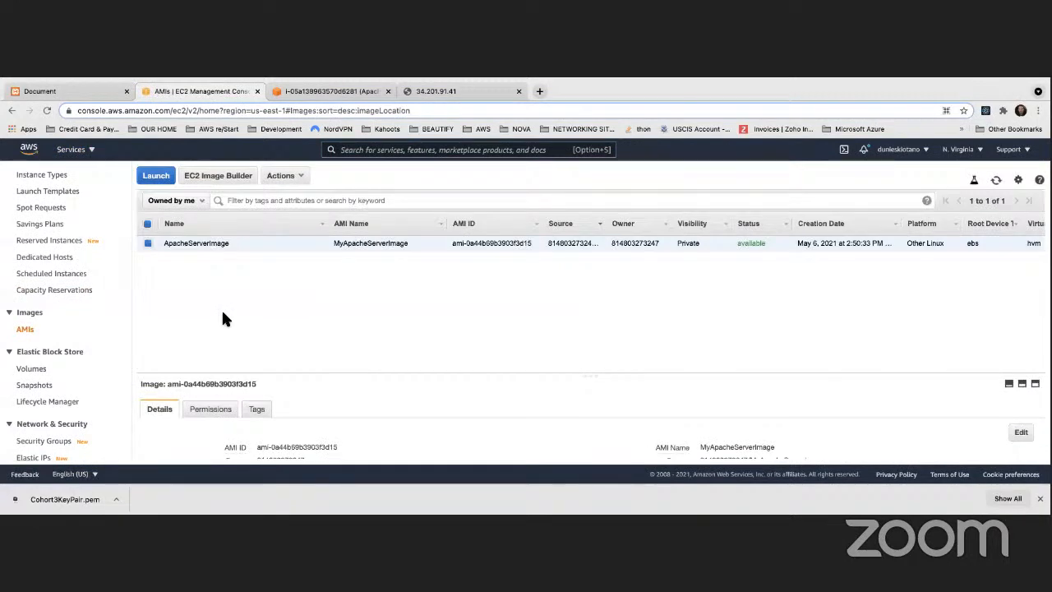
click(245, 178)
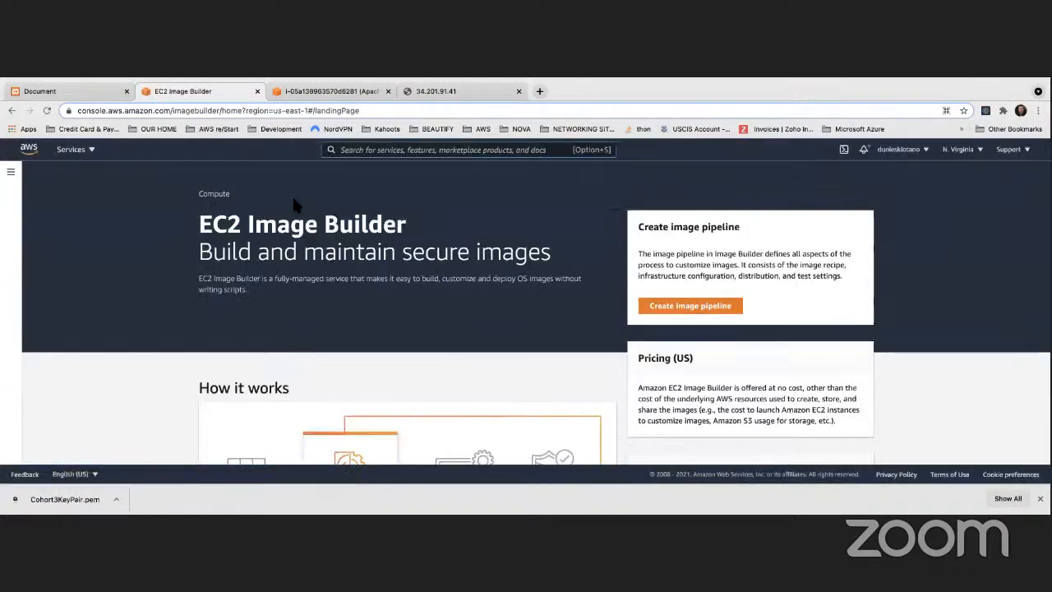
scroll(309, 210, down, 1)
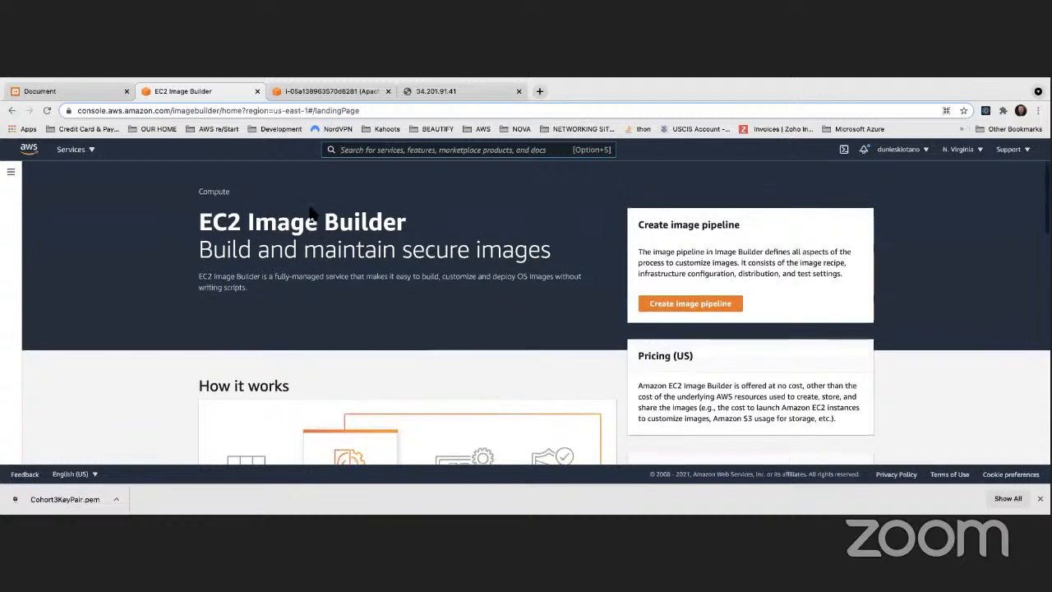
click(257, 91)
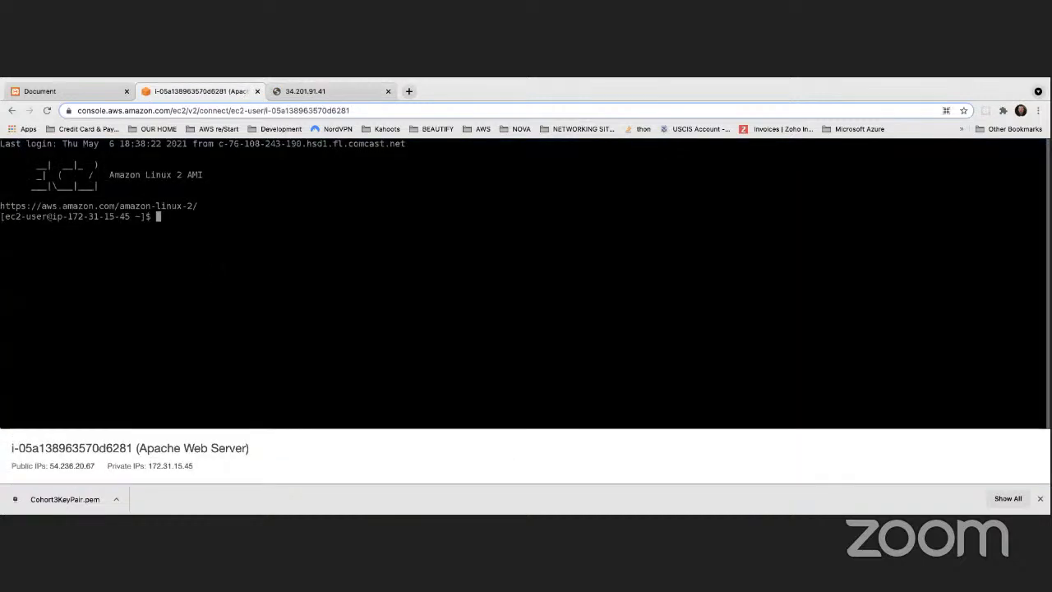